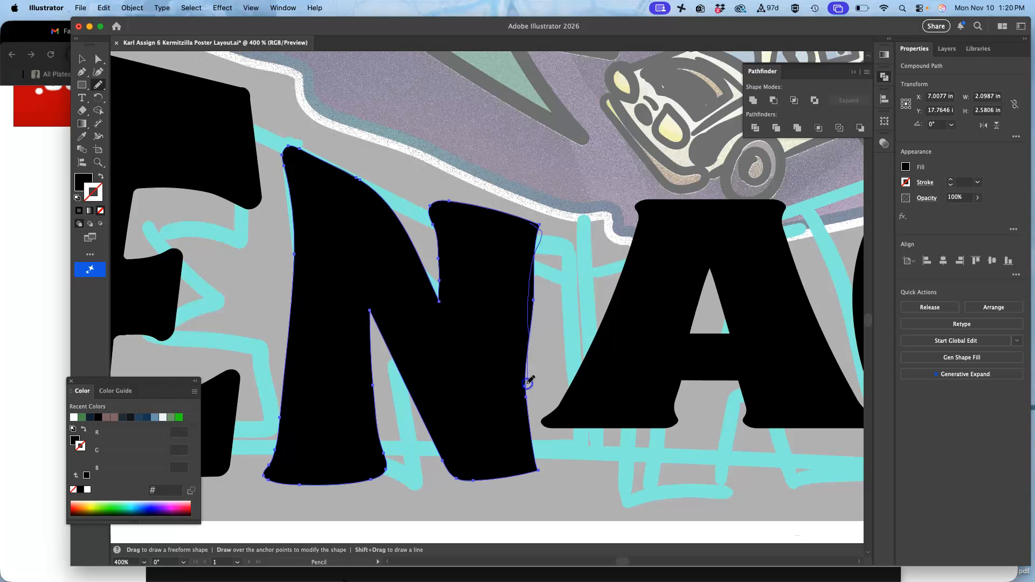
Redraw the N's right edge and lower-right corner with the Pencil tool, straightening the stem and rounding off the pointed foot.
drag(528, 400, 528, 400)
drag(529, 361, 528, 408)
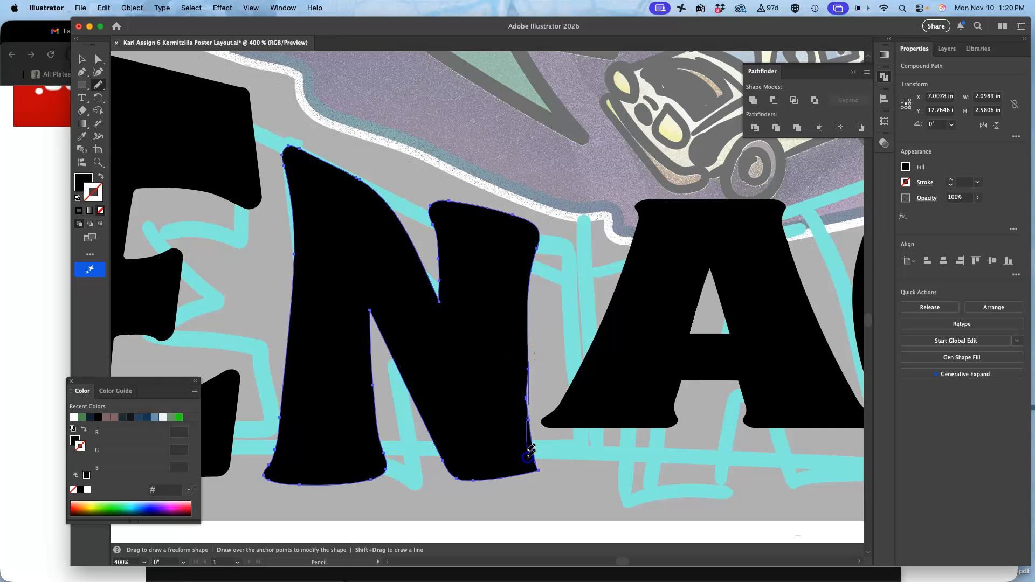
mouse_move(518, 479)
mouse_down()
mouse_move(564, 451)
mouse_move(530, 443)
mouse_move(516, 474)
mouse_up()
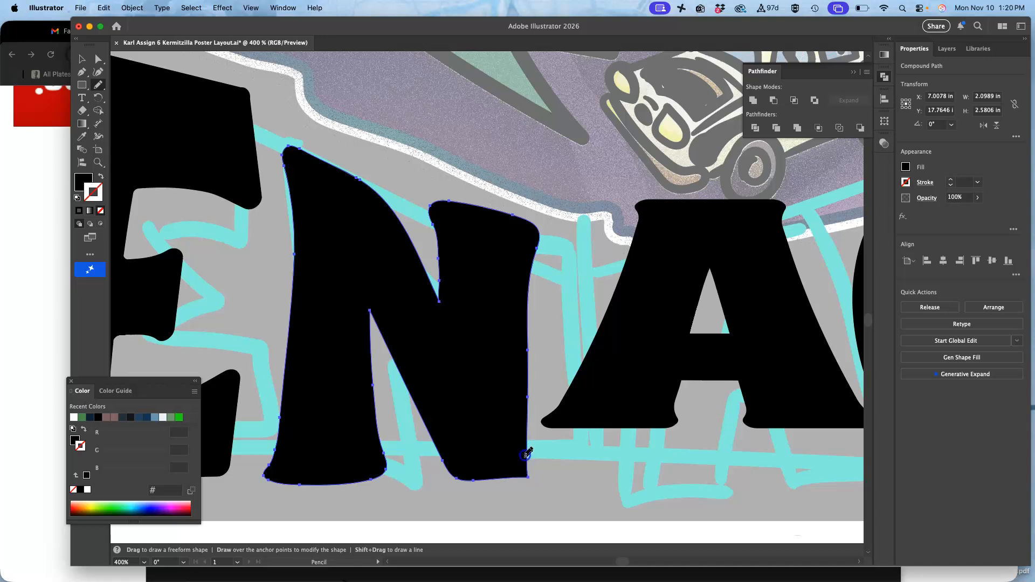
drag(520, 478, 522, 480)
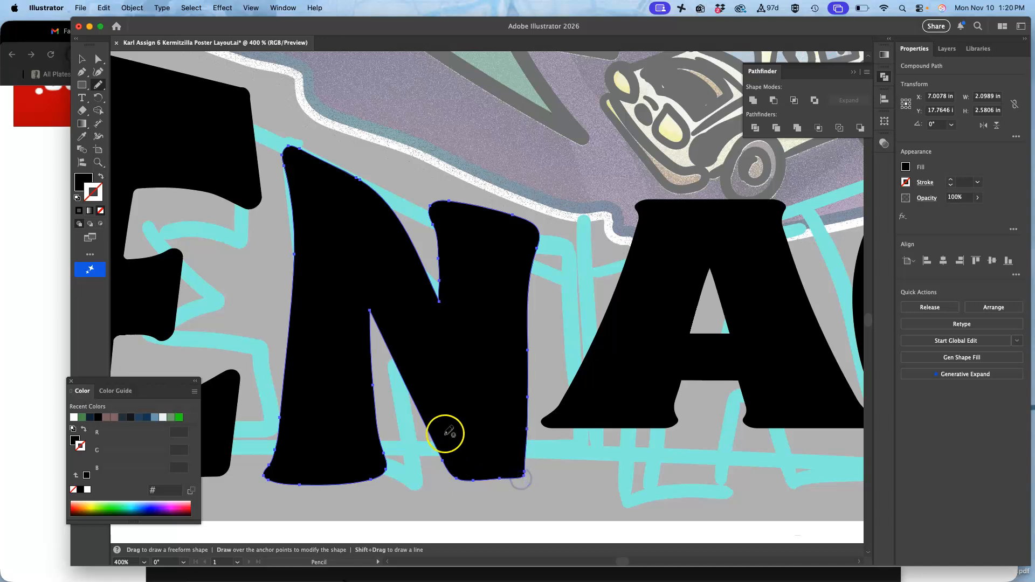
Select the letter A in MENACE, stretch it toward the baseline and resize it to about 2.67 by 2.1 in.
scroll(450, 401, up, 2)
scroll(450, 402, down, 1)
scroll(453, 398, right, 10)
scroll(453, 399, down, 3)
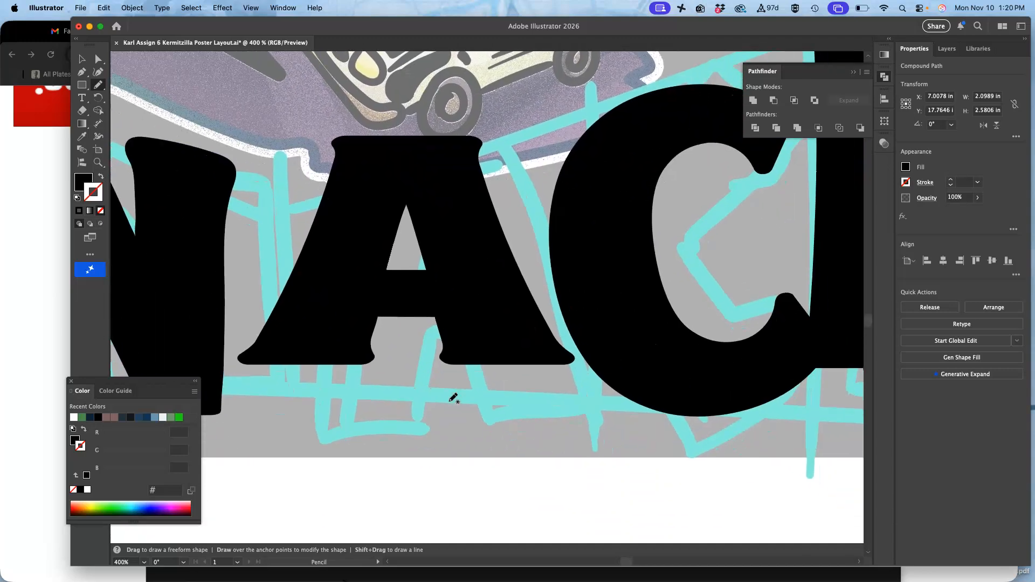
drag(438, 369, 438, 369)
super+click(347, 319)
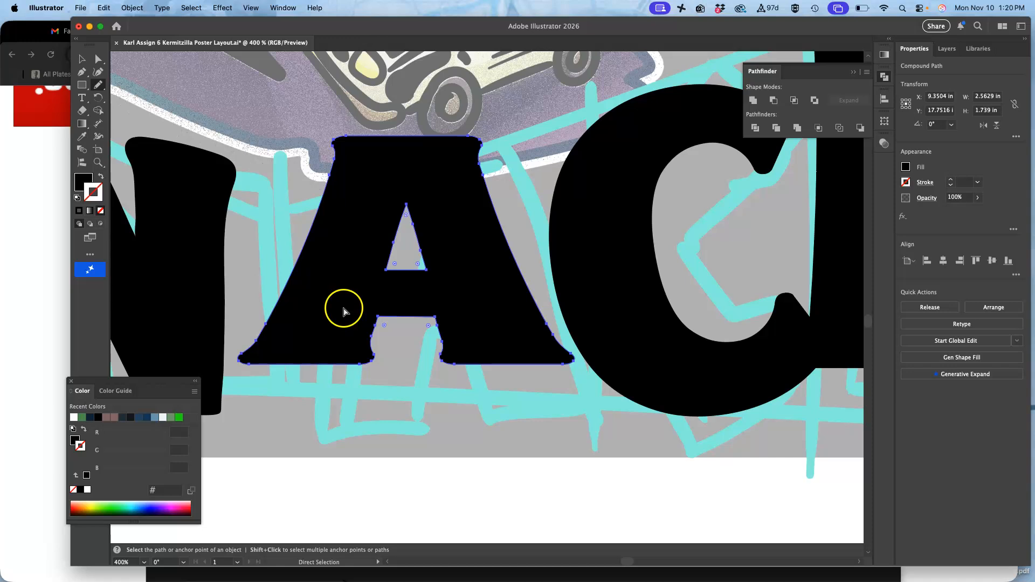
click(80, 60)
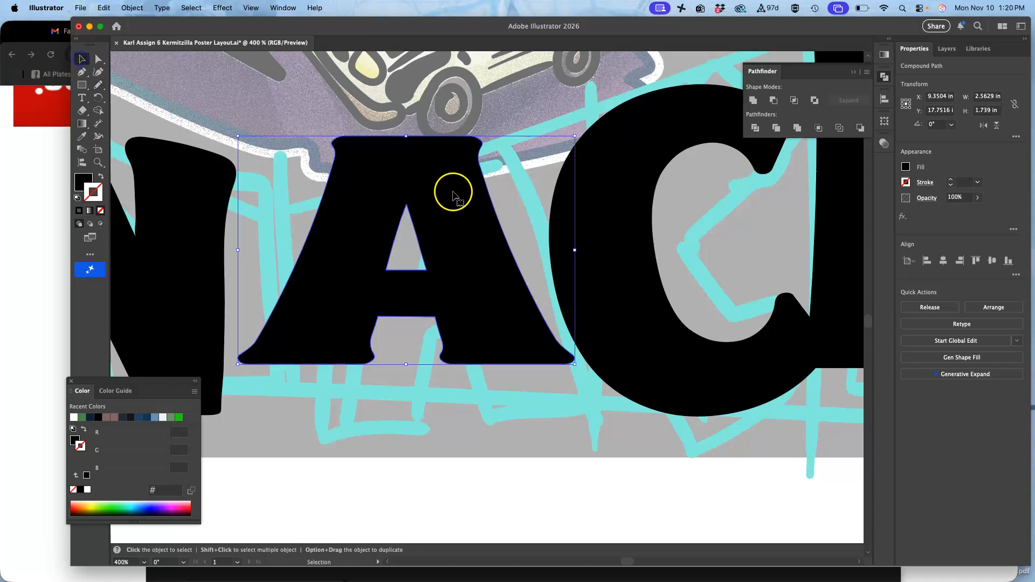
drag(434, 175, 432, 238)
drag(574, 199, 589, 154)
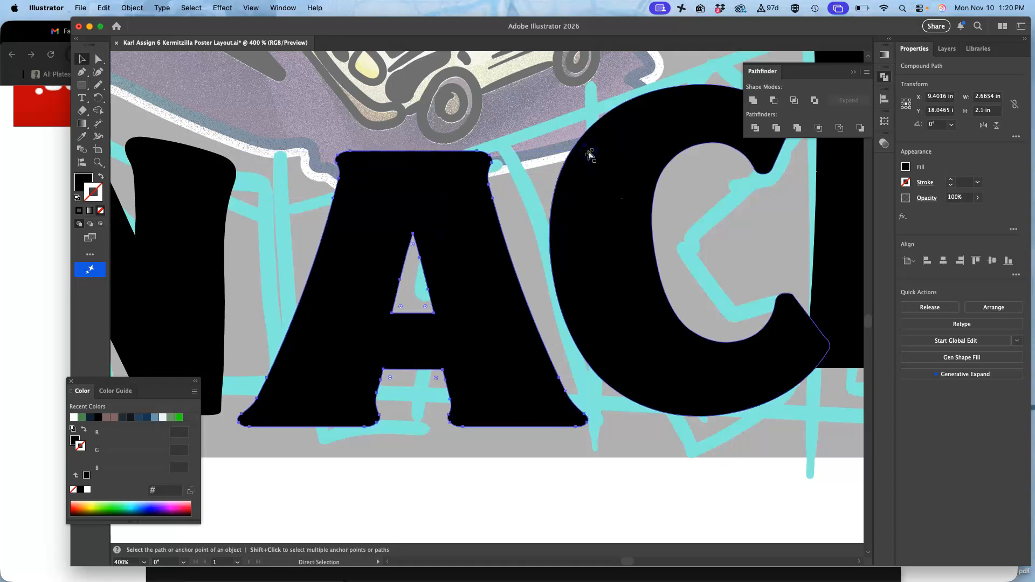
Lower the A's upper edge below the police car and raise its base slightly, reducing its height to about 1.79 in.
key(super+minus)
key(super+minus)
key(super+minus)
key(super+minus)
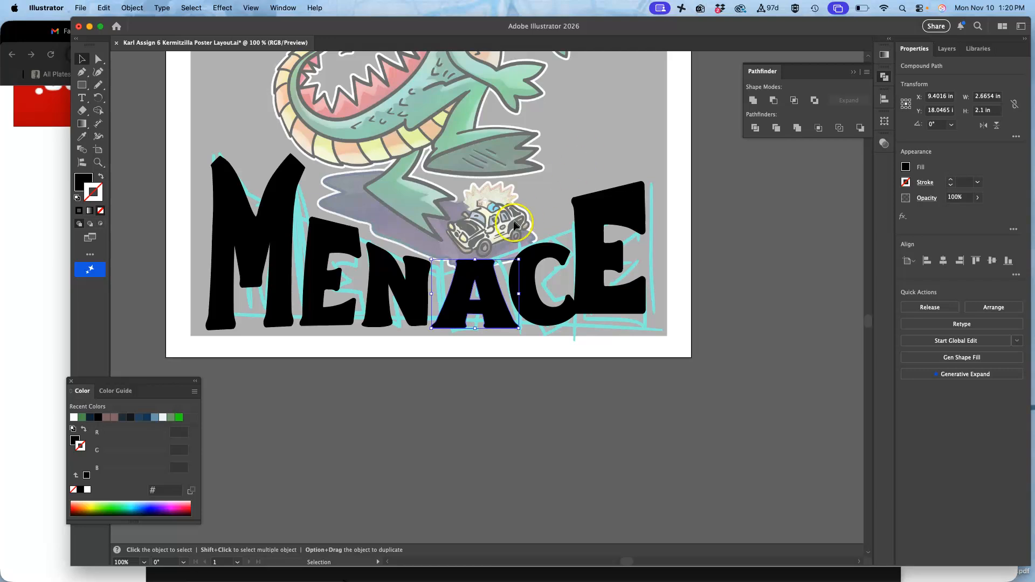
drag(474, 260, 462, 291)
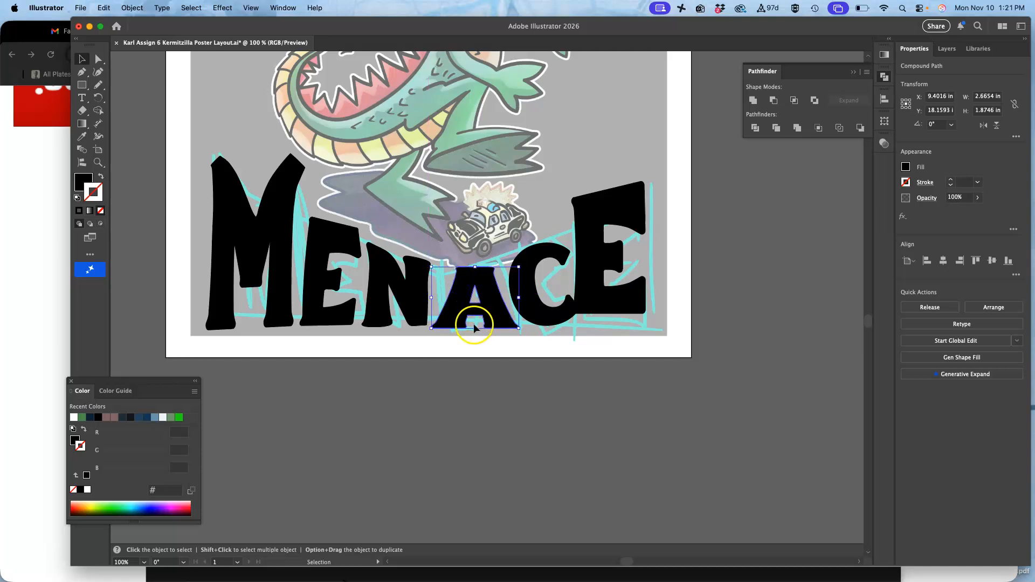
drag(474, 327, 474, 325)
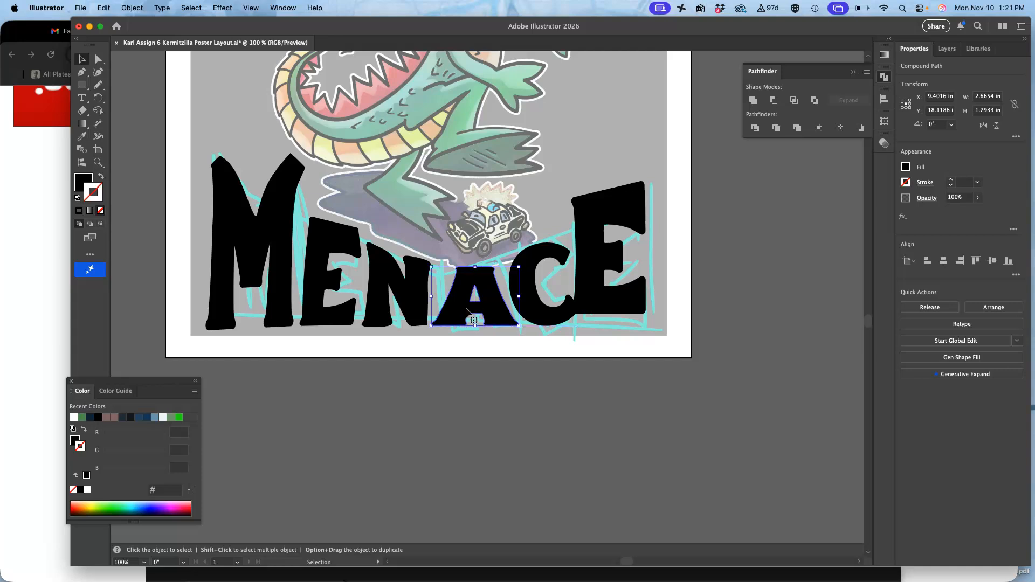
Lasso the anchor points of the A's left half and shift them outward, widening the letter to about 3.01 in.
key(super+minus)
key(super+minus)
key(a)
key(super+equal)
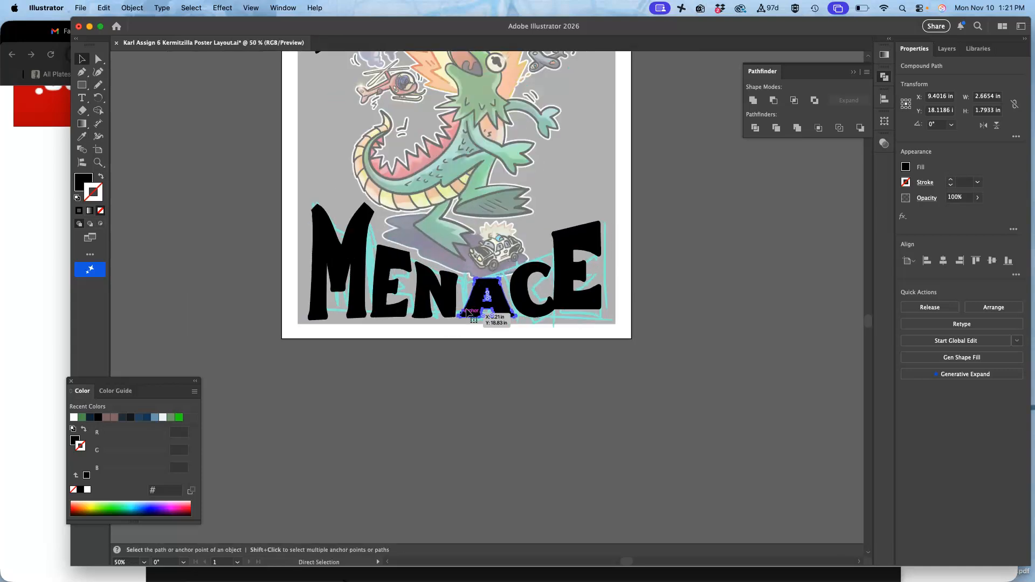
key(super+equal)
key(super+equal)
key(super+equal)
key(super+equal)
key(v)
key(super+equal)
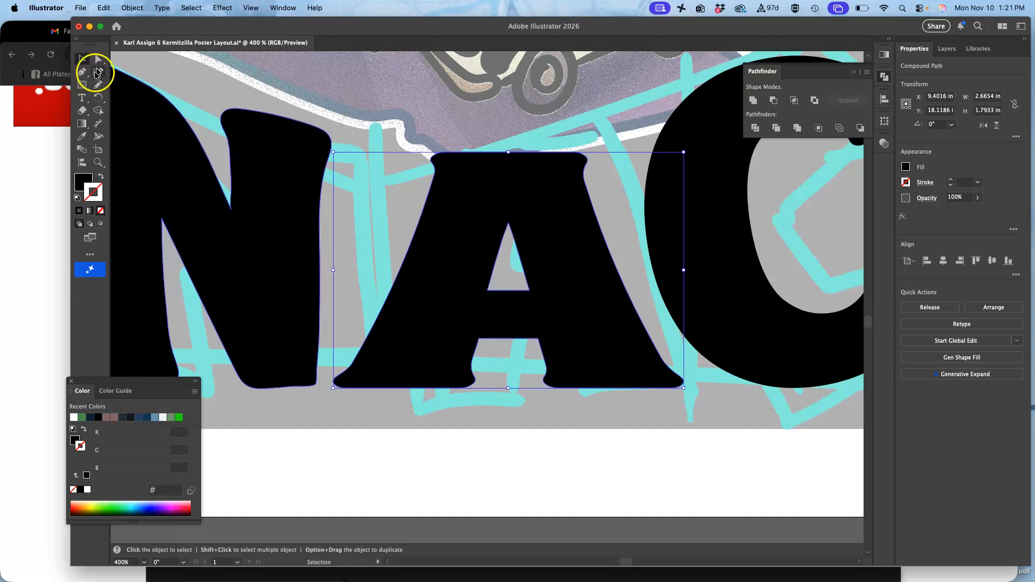
click(98, 61)
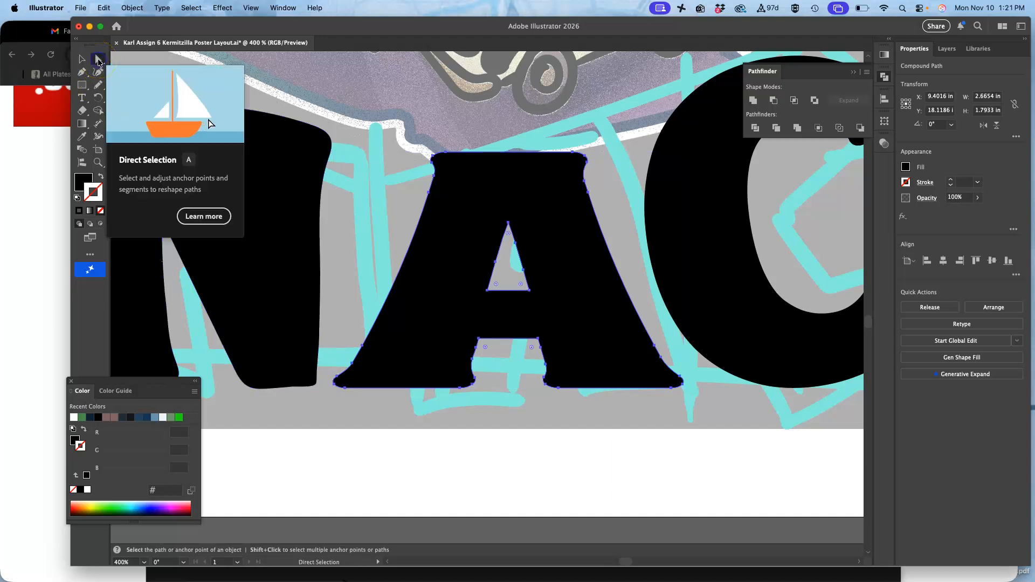
click(98, 61)
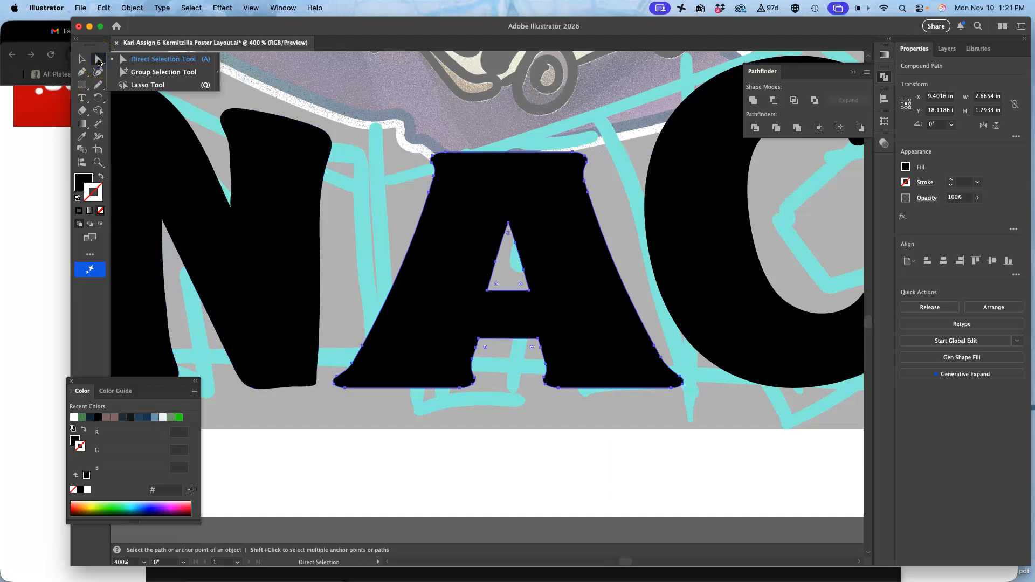
click(144, 84)
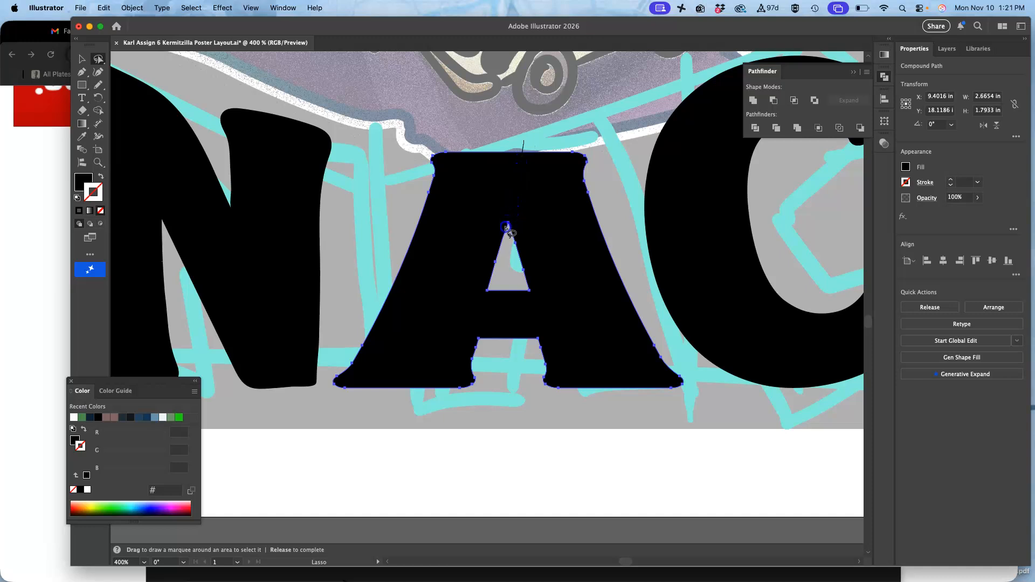
mouse_move(507, 311)
mouse_down()
mouse_move(491, 433)
mouse_move(360, 415)
mouse_up()
mouse_move(323, 369)
mouse_down()
mouse_move(356, 192)
mouse_move(417, 123)
mouse_move(456, 119)
mouse_up()
drag(512, 135, 515, 138)
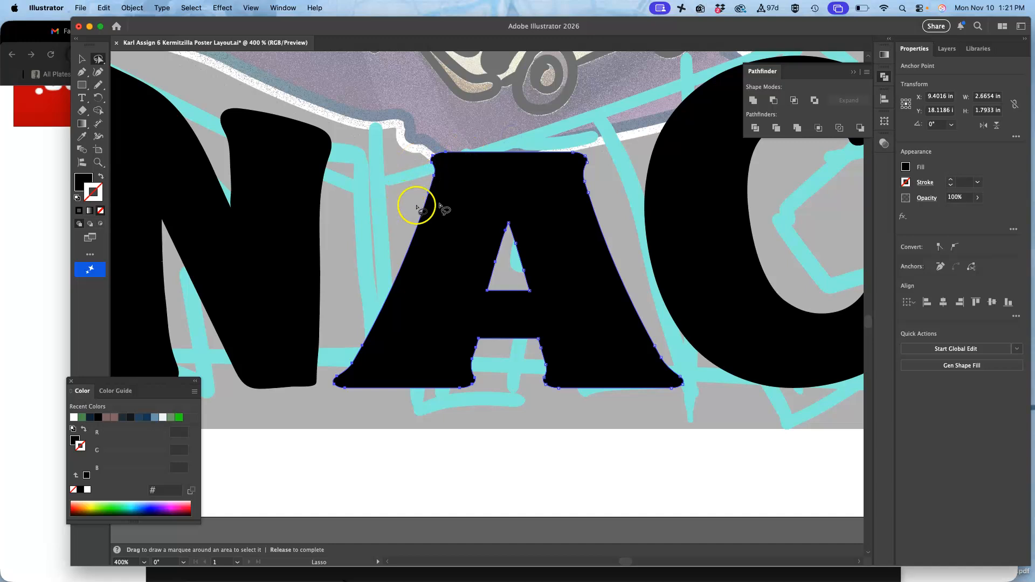
click(97, 64)
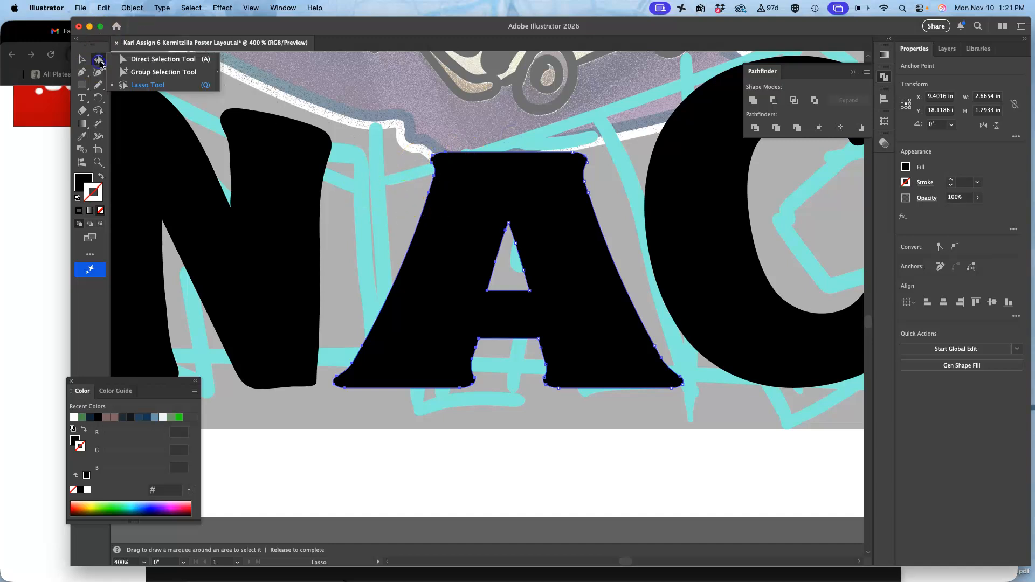
click(123, 62)
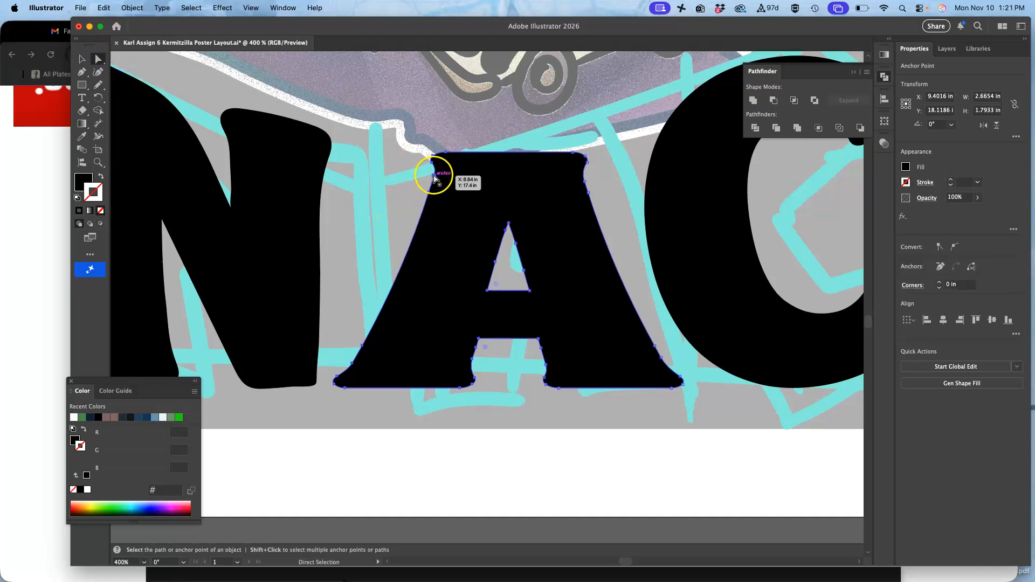
drag(434, 175, 388, 175)
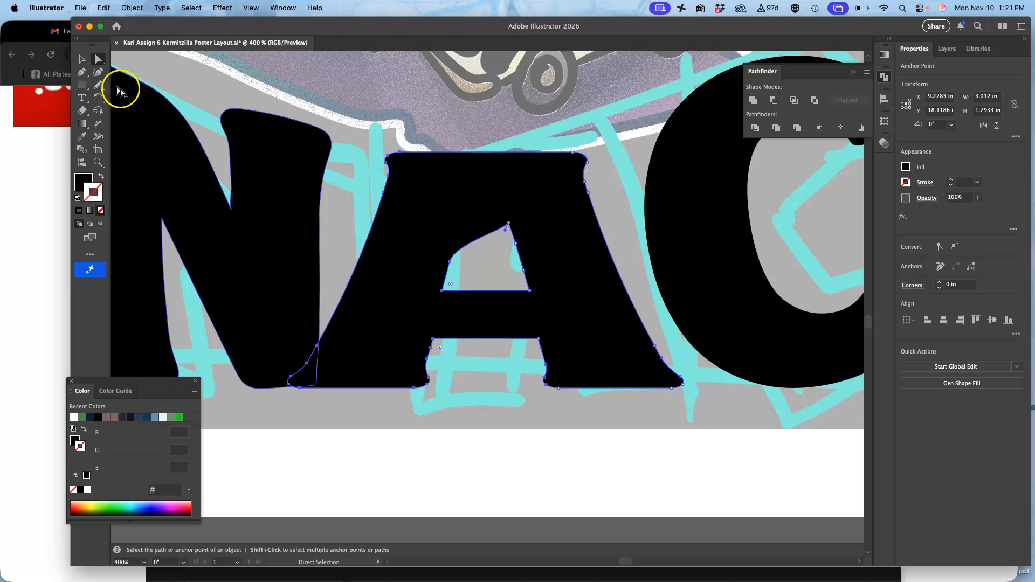
Scale the whole A down from its upper and lower-left edges to about 2.72 by 1.73 in, clearing the N.
click(81, 59)
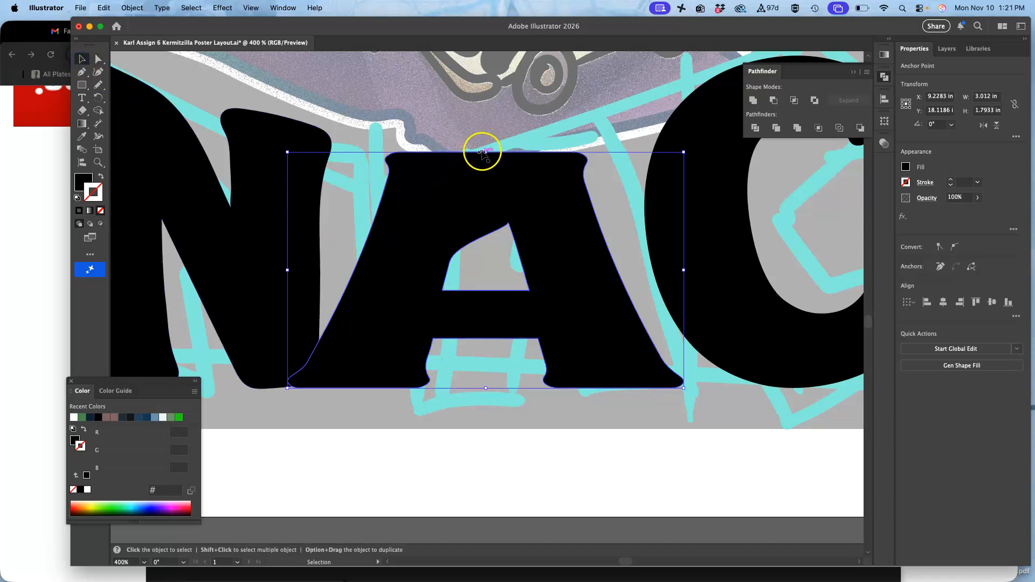
drag(486, 152, 485, 166)
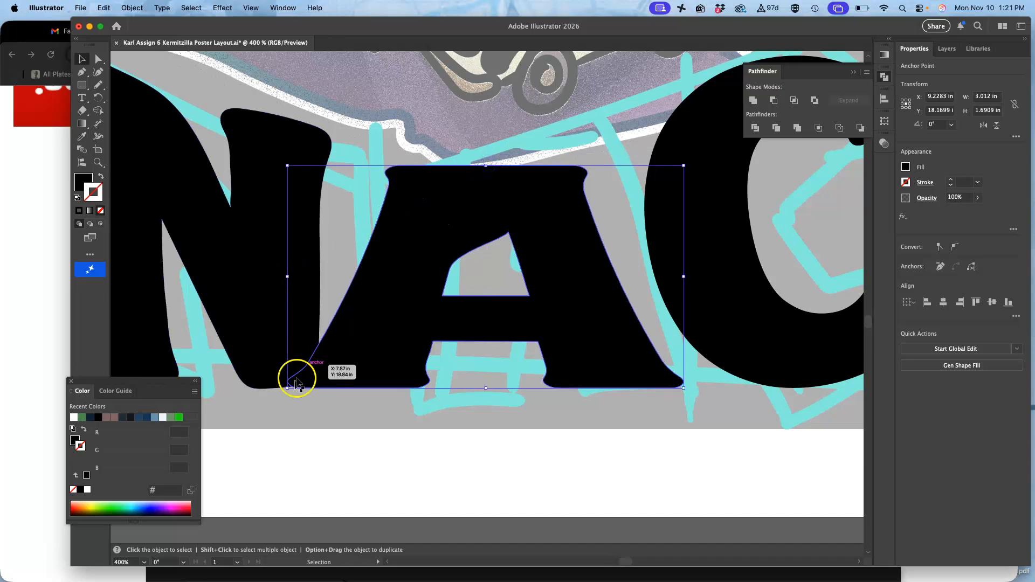
drag(288, 389, 326, 392)
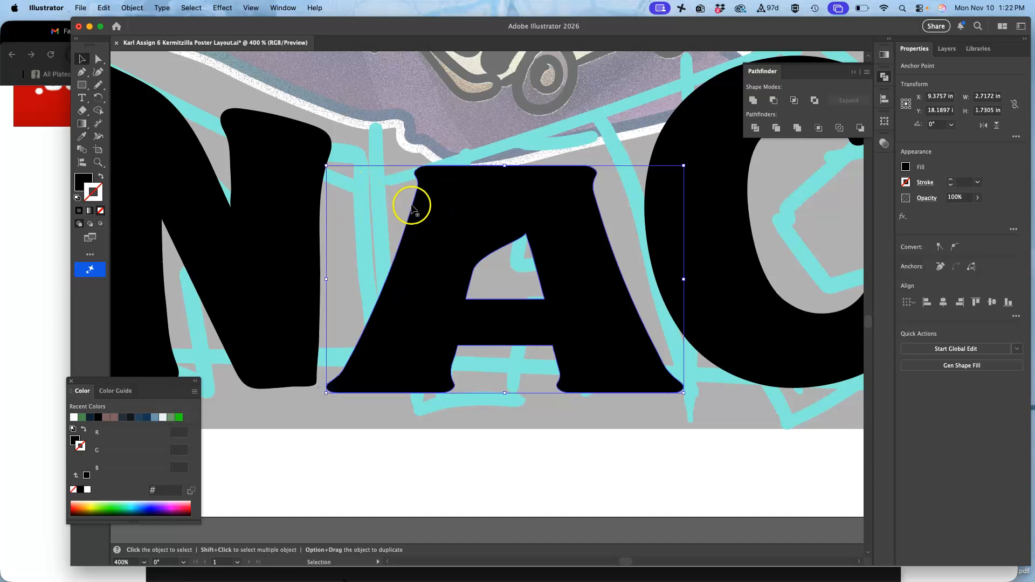
Lasso the outer anchor points along the A's left side and nudge them inward to narrow the letter to about 2.68 in.
click(98, 59)
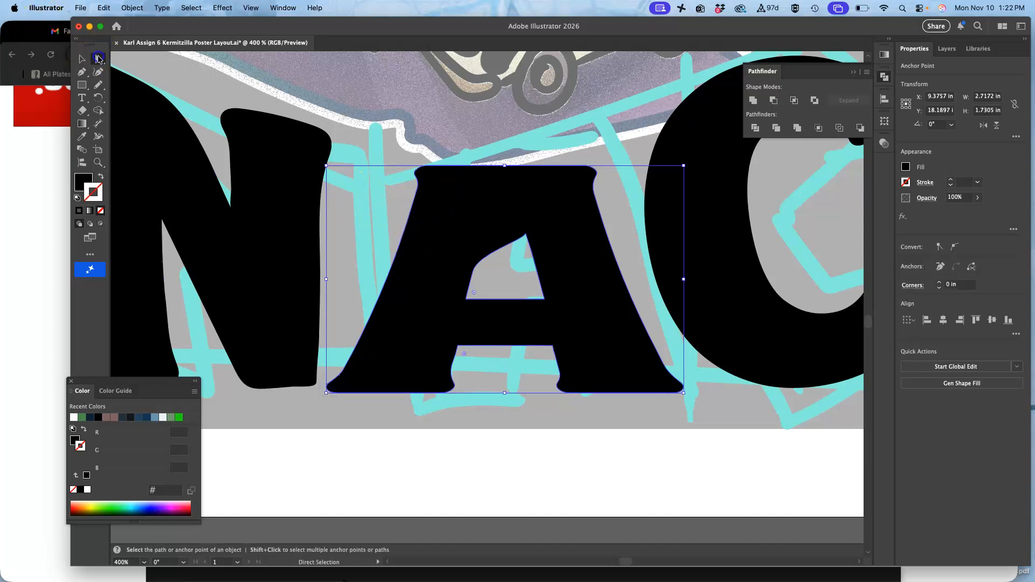
click(129, 87)
drag(422, 150, 479, 160)
drag(416, 371, 357, 412)
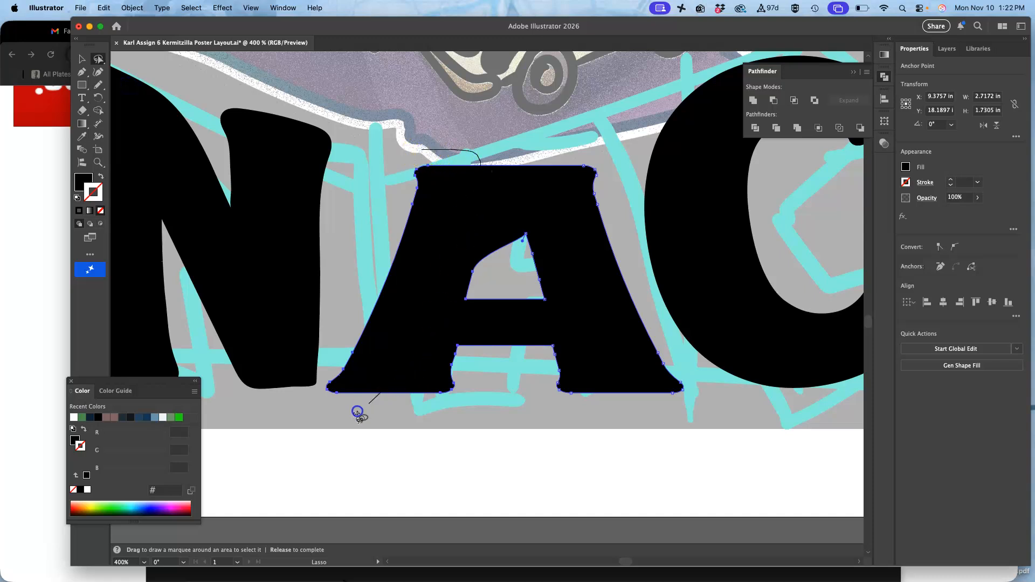
mouse_move(320, 379)
mouse_down()
mouse_move(343, 287)
mouse_move(418, 124)
mouse_up()
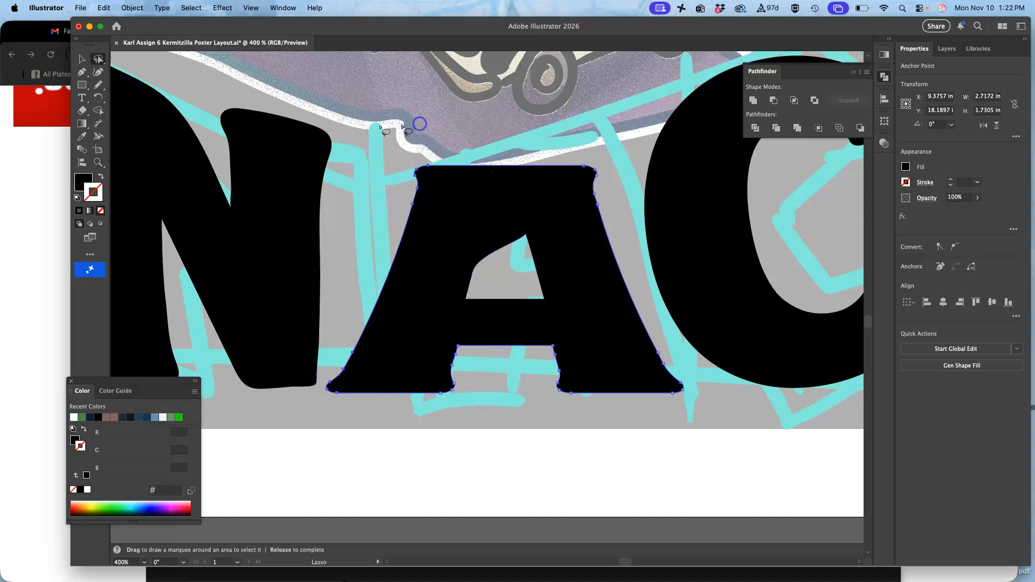
click(98, 59)
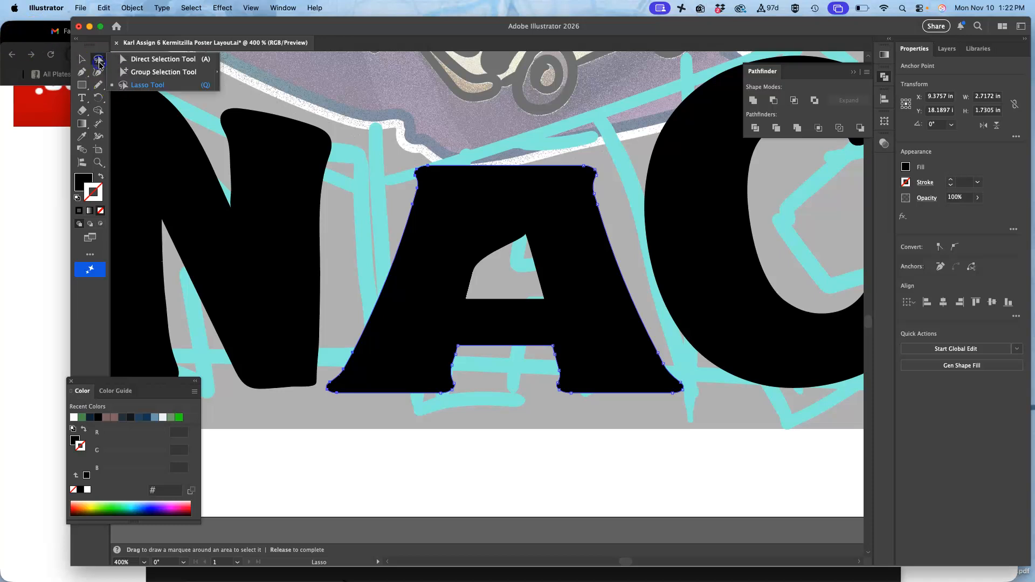
click(125, 61)
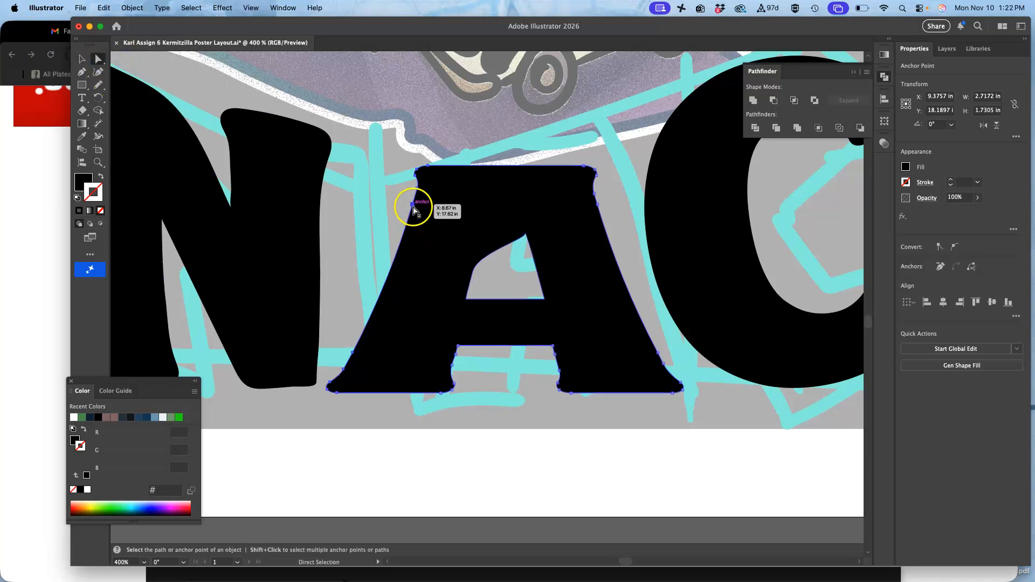
mouse_move(413, 208)
mouse_down()
mouse_move(405, 199)
mouse_move(416, 204)
mouse_up()
click(380, 224)
Lasso the anchor points at the A's upper-left corner and move them outward and down so the top edge slants along the sketch.
click(97, 59)
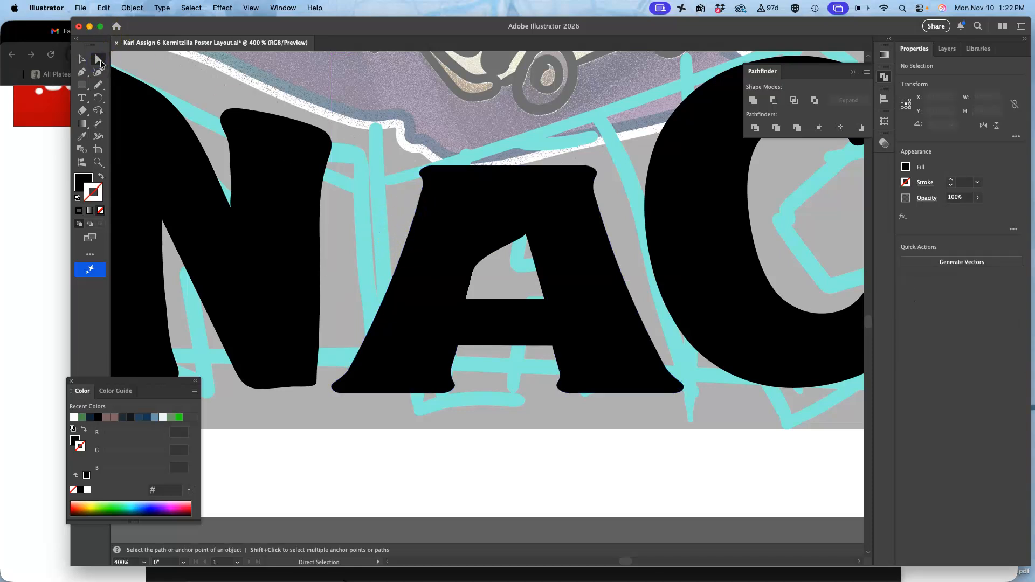
click(100, 64)
click(138, 85)
mouse_move(477, 171)
mouse_down()
mouse_move(480, 153)
mouse_move(397, 213)
mouse_move(503, 192)
mouse_move(503, 154)
mouse_up()
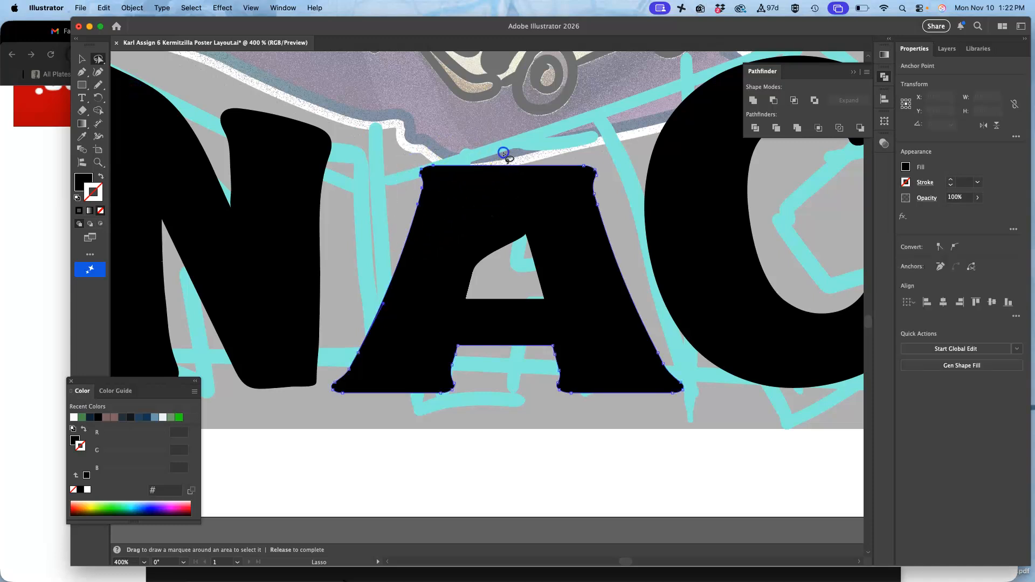
click(99, 58)
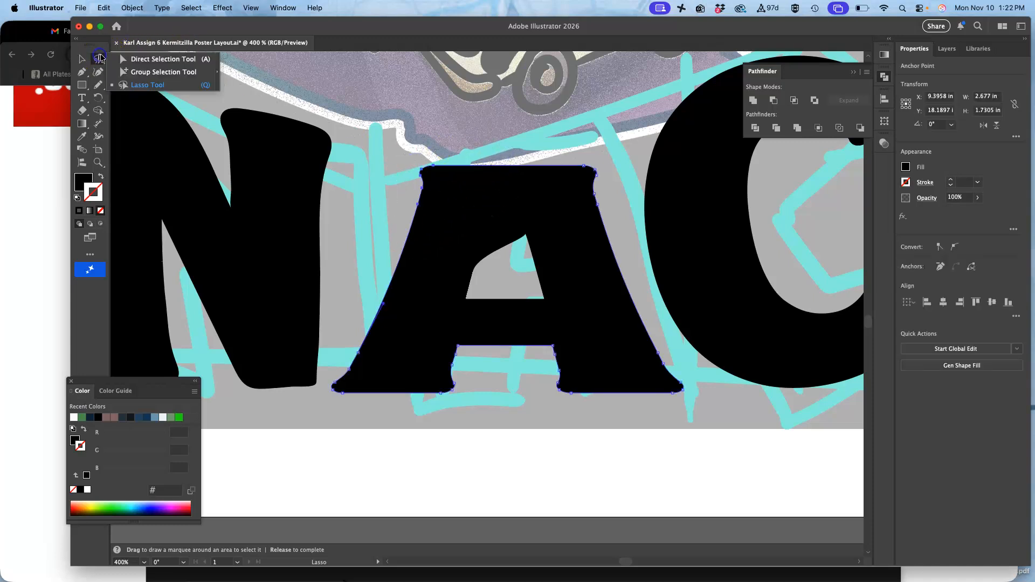
click(129, 59)
mouse_move(422, 171)
mouse_down()
mouse_move(393, 169)
mouse_move(407, 171)
mouse_up()
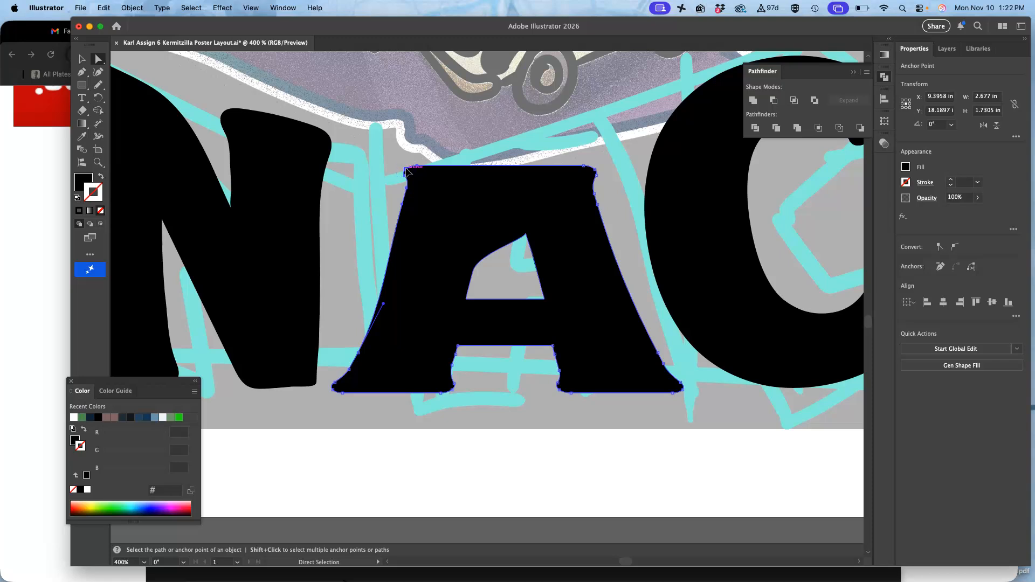
drag(407, 170, 404, 196)
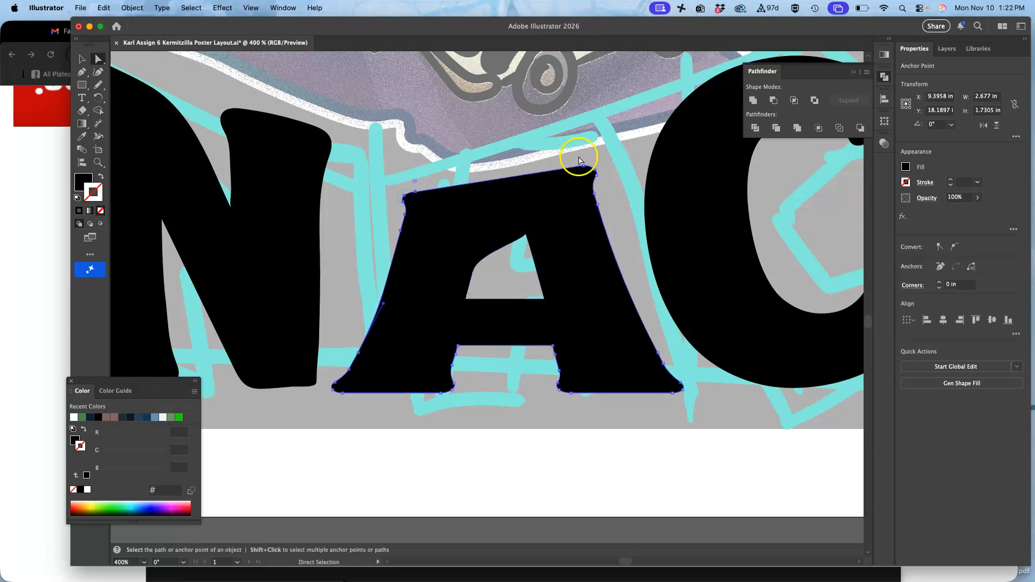
Redraw the top of the A's inner counter with the Pencil tool as a nearly straight edge matching the slanted top.
click(100, 83)
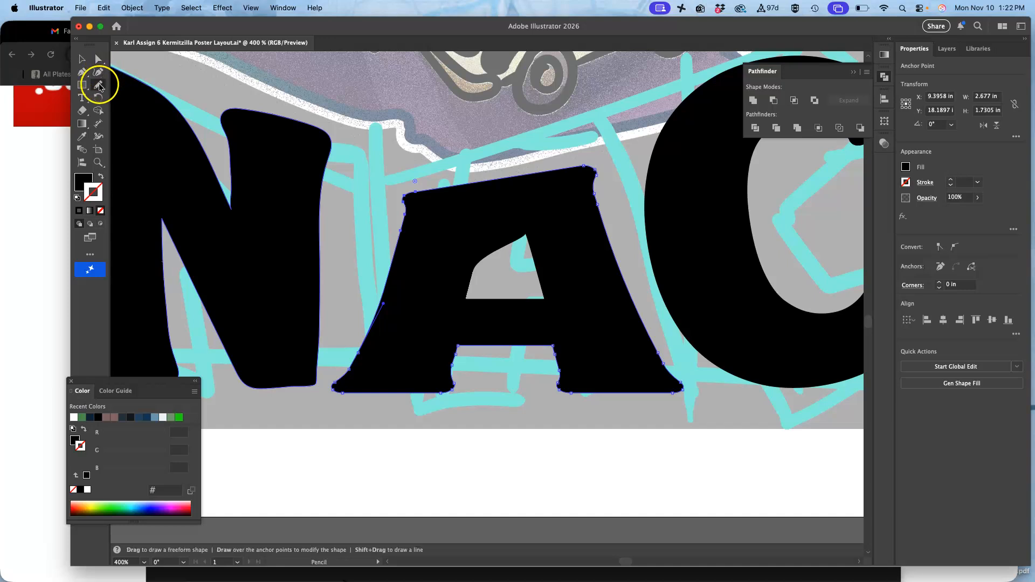
super+click(455, 287)
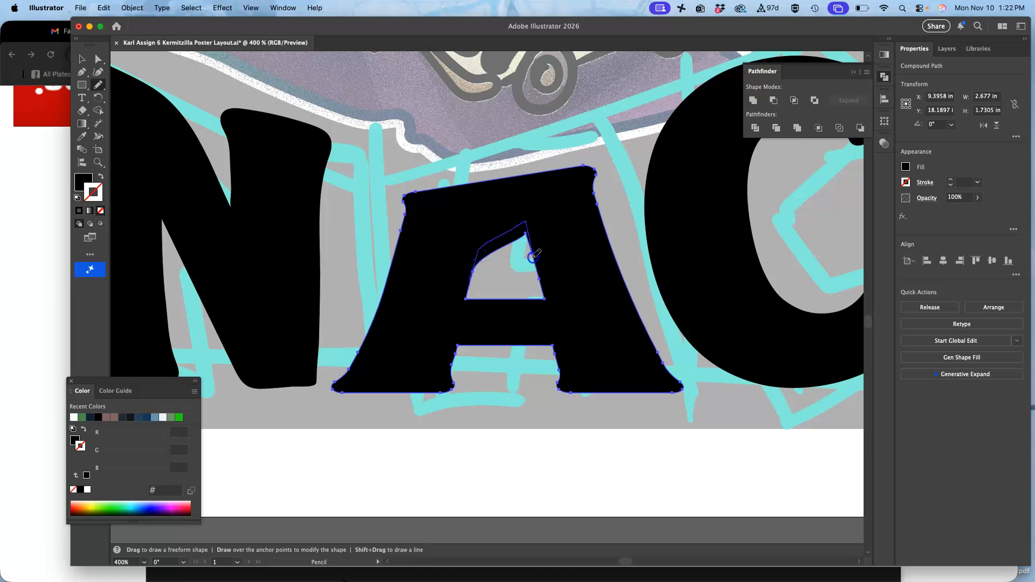
drag(533, 257, 534, 255)
drag(473, 275, 472, 276)
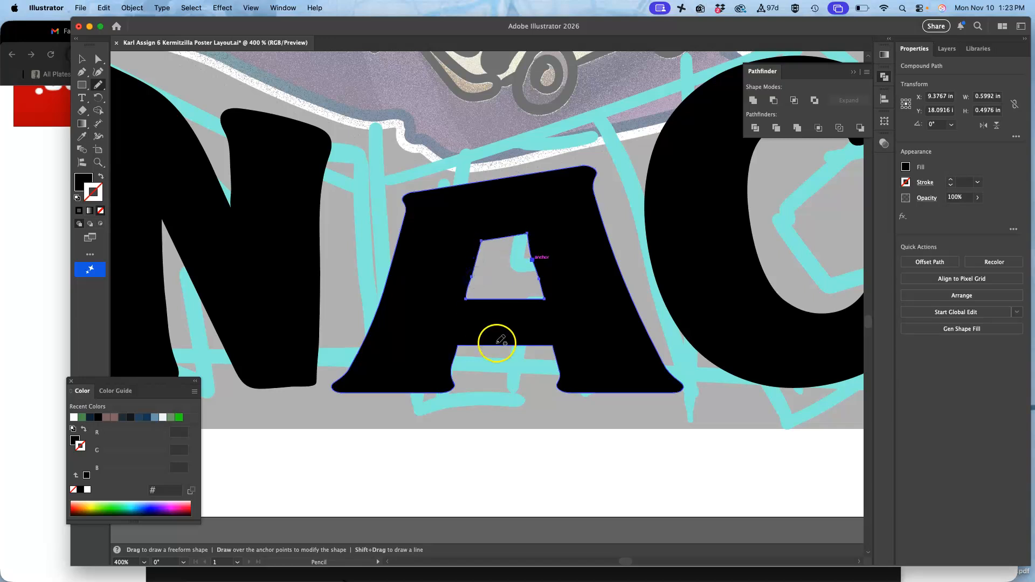
Redraw the right side of the A's inner counter with the Pencil tool, making it slightly wider at its upper corner.
drag(528, 233, 532, 252)
drag(533, 296, 534, 299)
drag(526, 233, 530, 232)
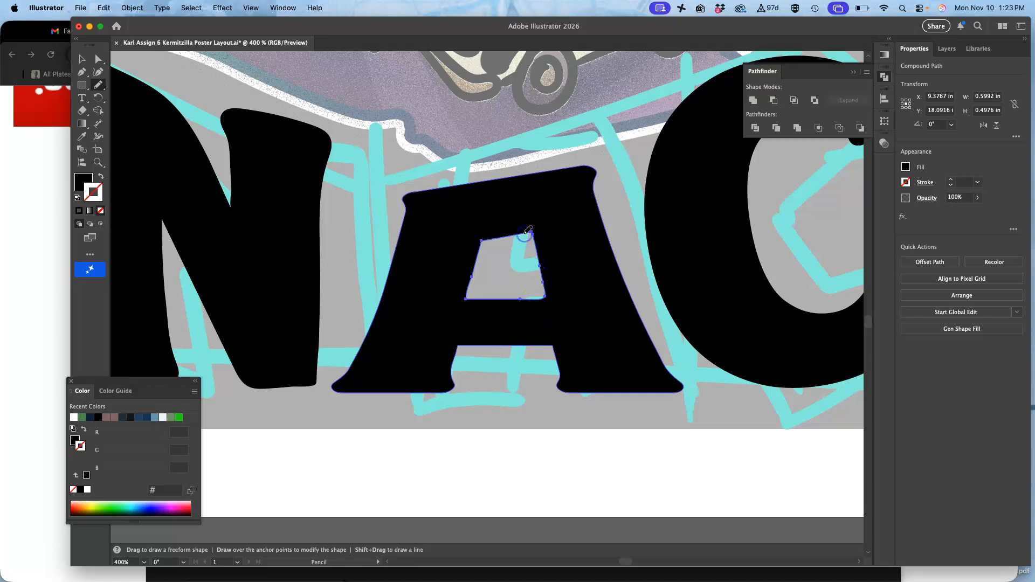
Redraw both feet of the A with the Pencil tool as sharp-cornered flares, extending the letter to about 2.68 by 1.84 in.
super+click(425, 370)
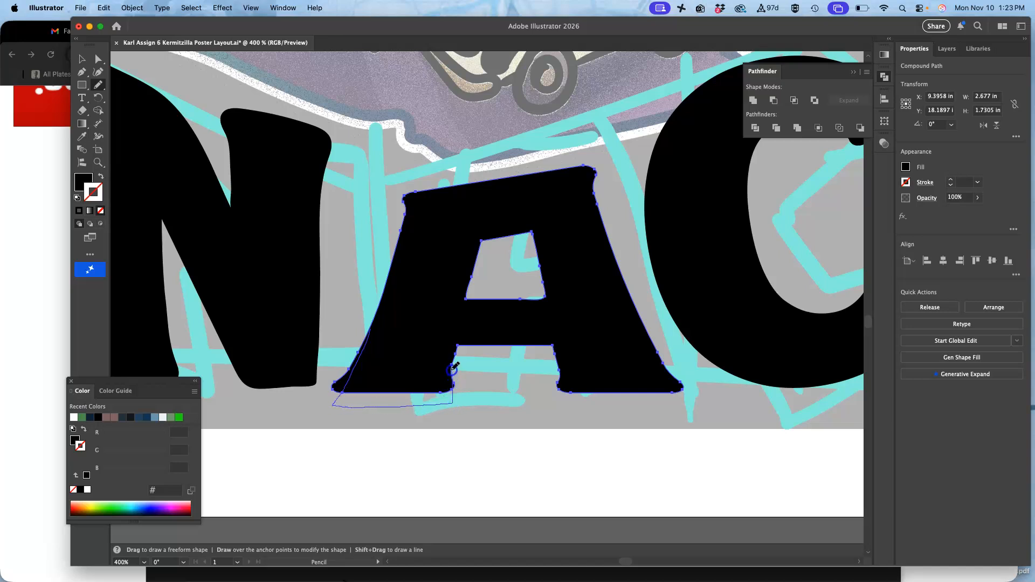
drag(455, 358, 456, 356)
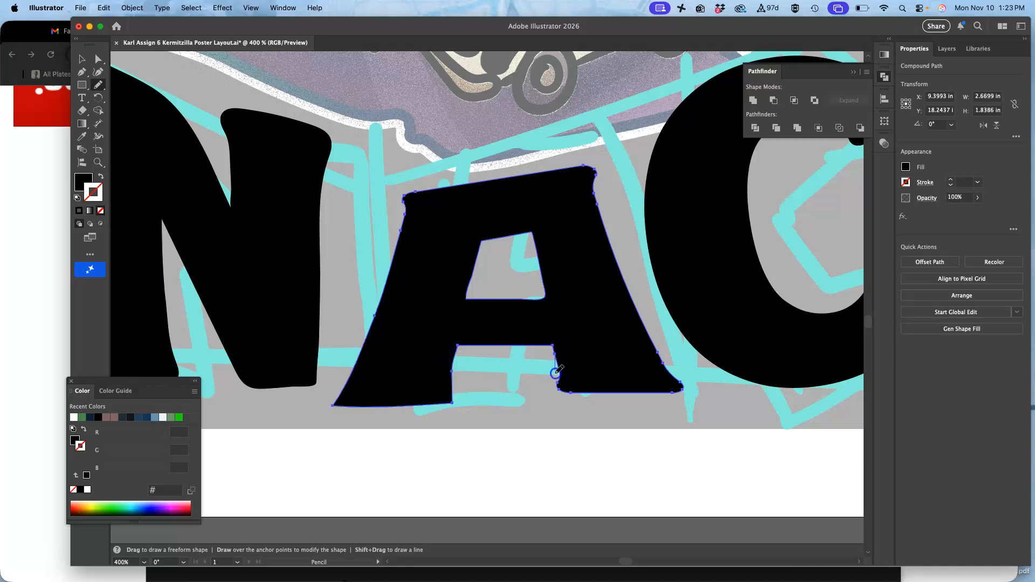
drag(642, 415, 642, 416)
key(super+z)
drag(555, 352, 554, 351)
drag(560, 400, 652, 399)
drag(660, 353, 661, 353)
super+click(678, 354)
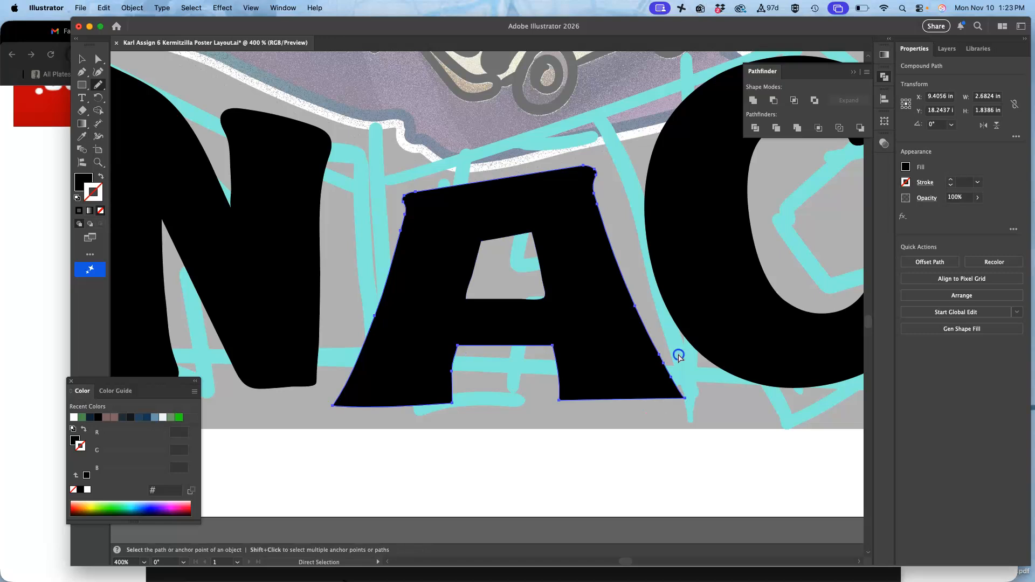
Redraw the inner edge of the A's left leg with the Pencil tool, ending in a clean corner at the crossbar.
super+click(425, 365)
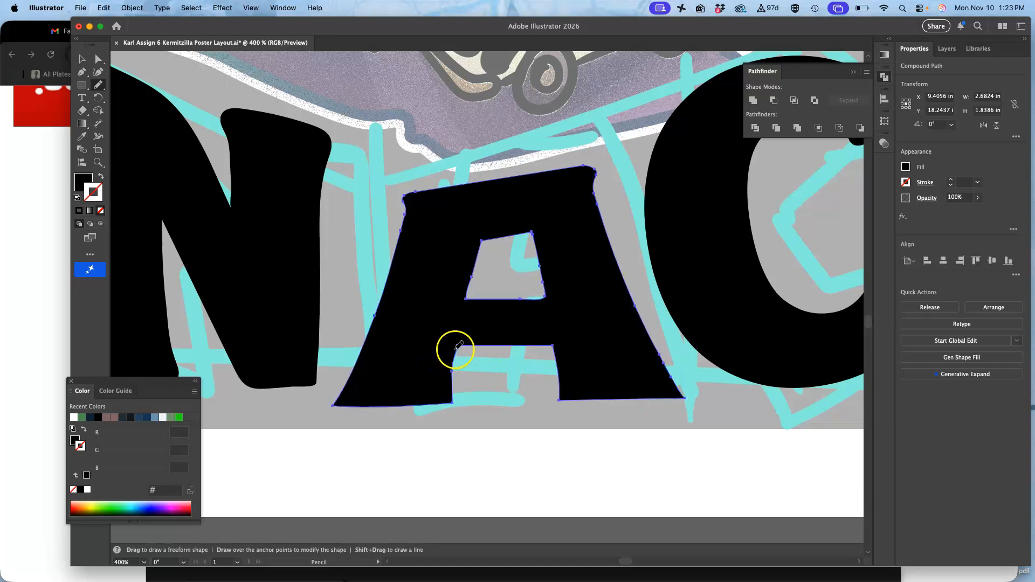
drag(456, 347, 457, 347)
drag(438, 401, 430, 405)
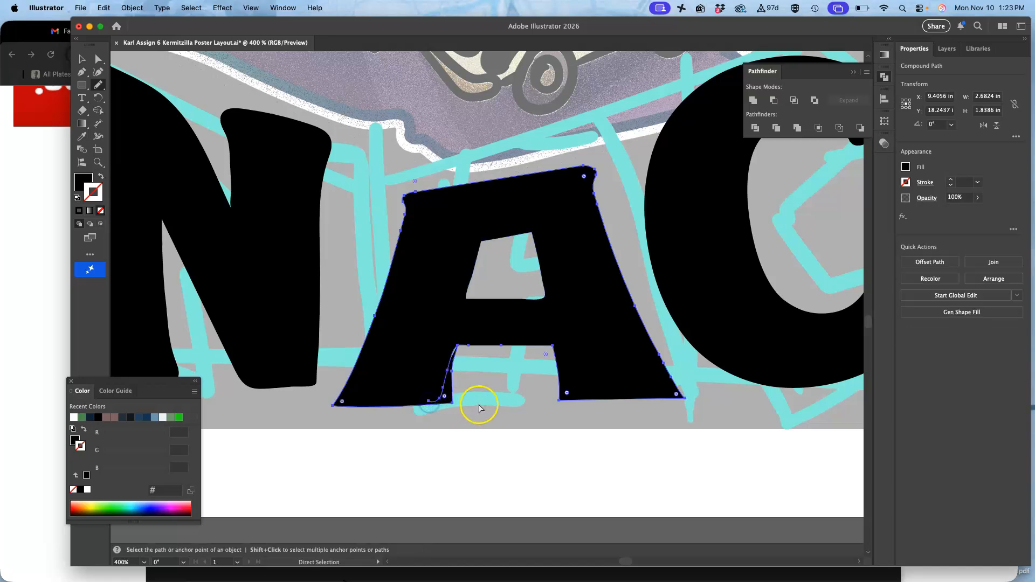
key(super+minus)
key(super+minus)
key(super+minus)
key(super+minus)
key(super+minus)
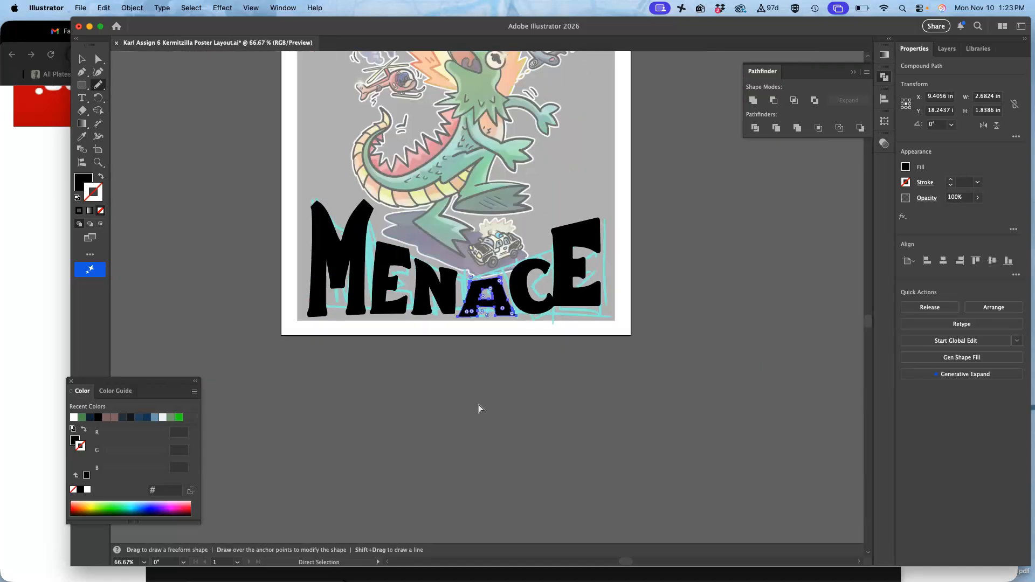
key(super+equal)
key(super+equal)
key(super+equal)
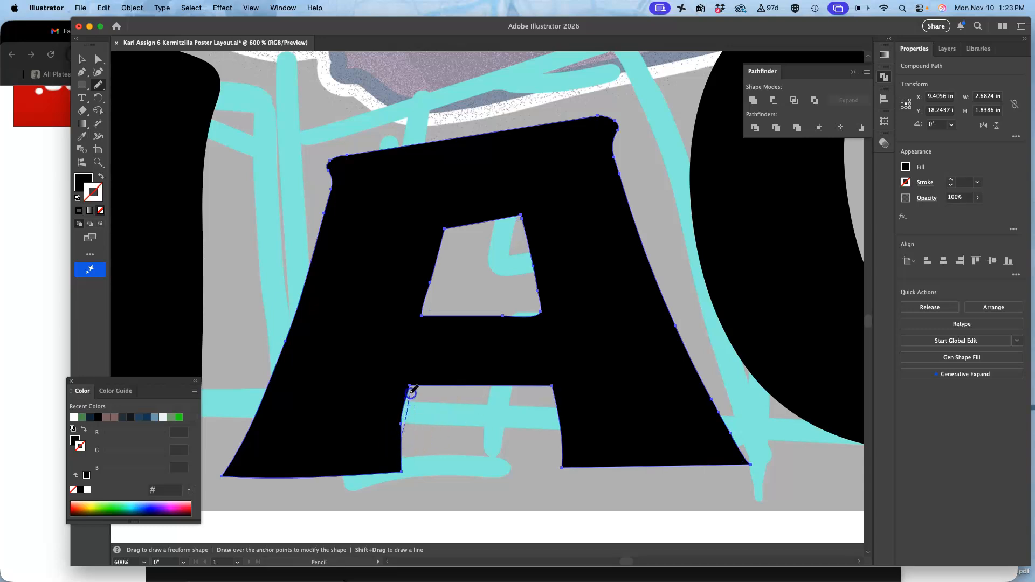
drag(417, 385, 419, 385)
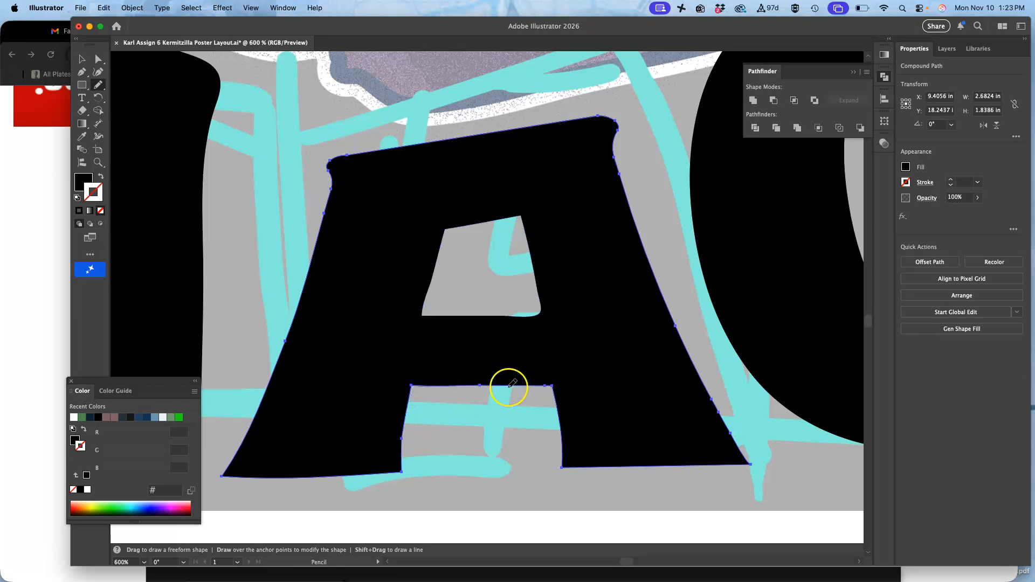
Redraw the left side and lower edge of the A's inner counter with the Pencil tool, sharpening both lower corners.
drag(477, 340, 420, 280)
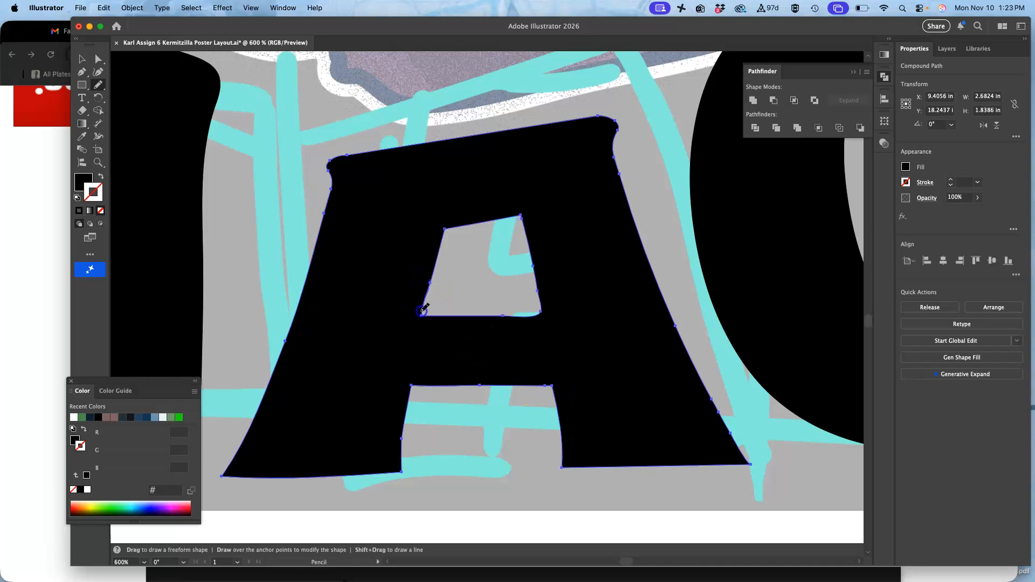
drag(427, 307, 436, 261)
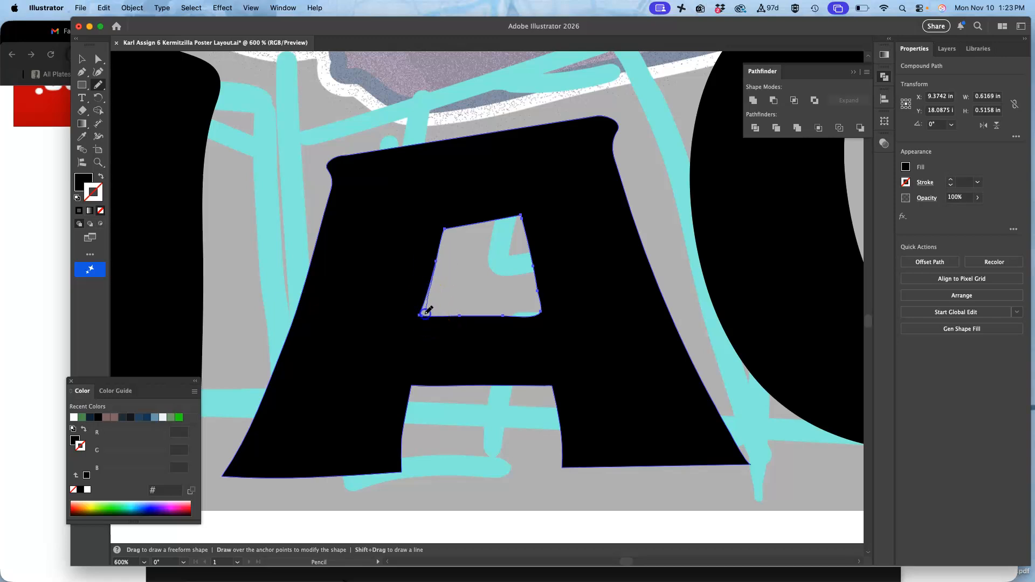
drag(539, 316, 510, 315)
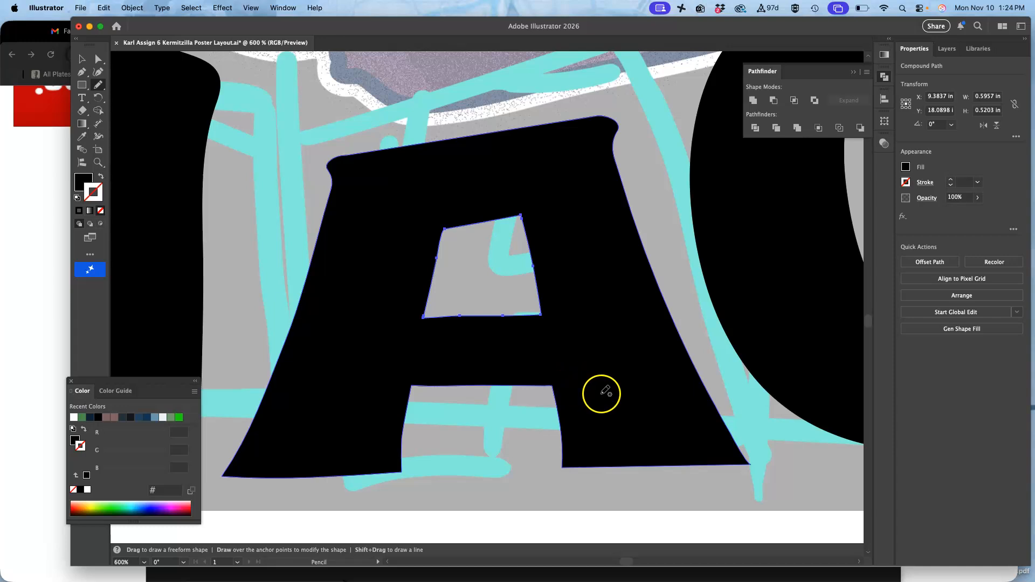
Redraw the underside and outer tip of the A's right foot with the Pencil tool, narrowing the letter to about 2.65 in.
scroll(602, 391, down, 5)
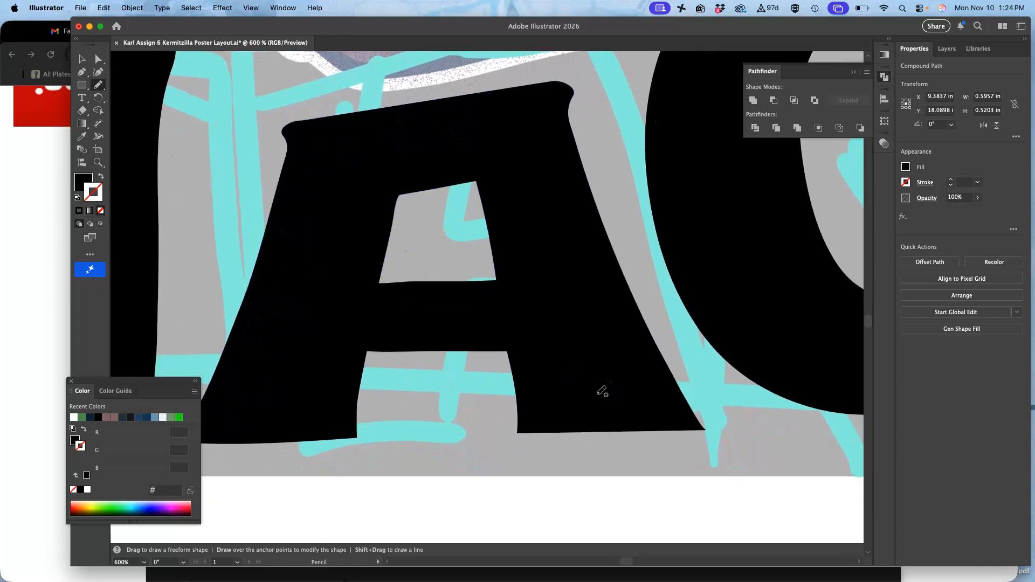
super+click(597, 393)
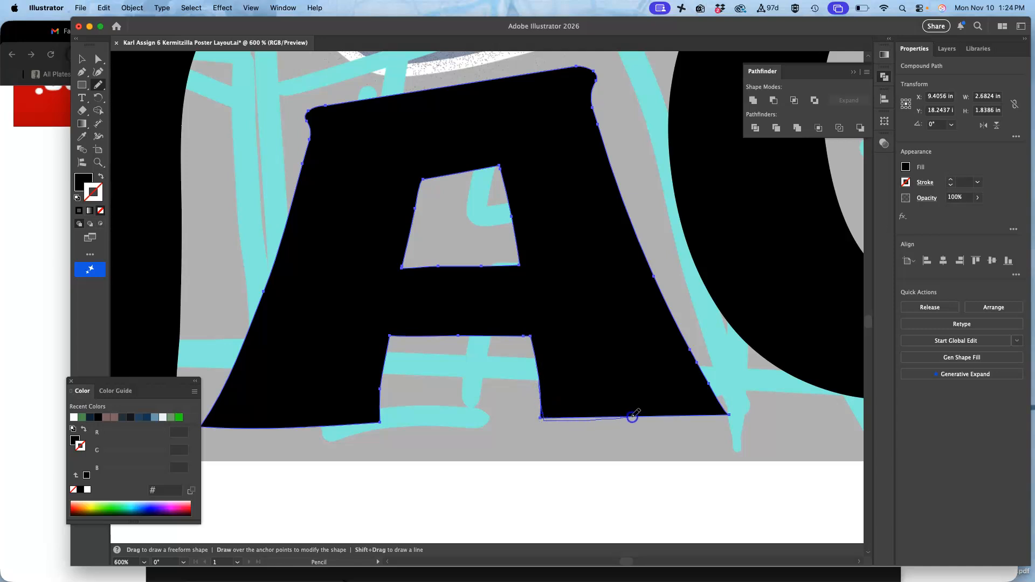
drag(632, 416, 635, 416)
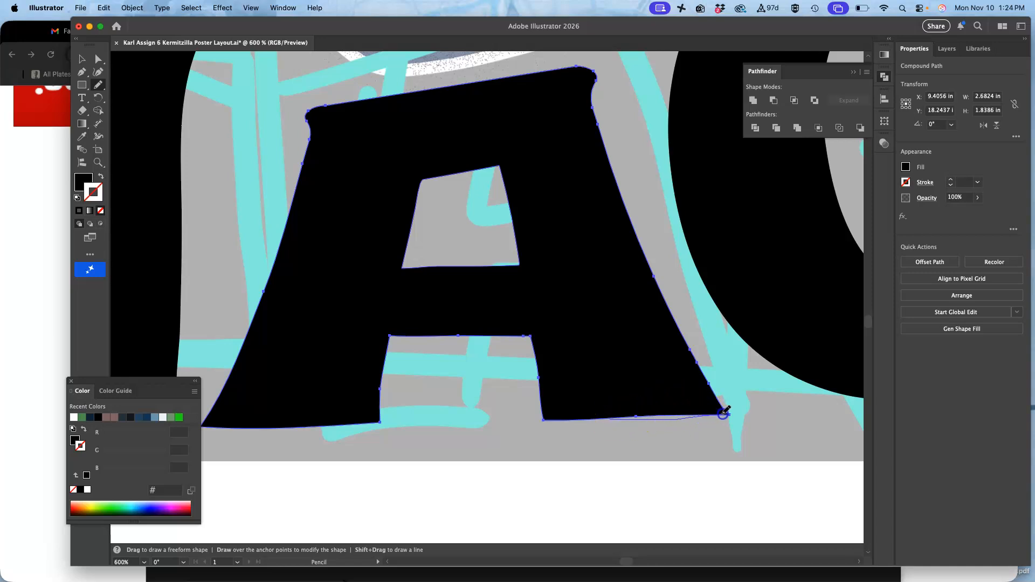
drag(722, 404, 721, 403)
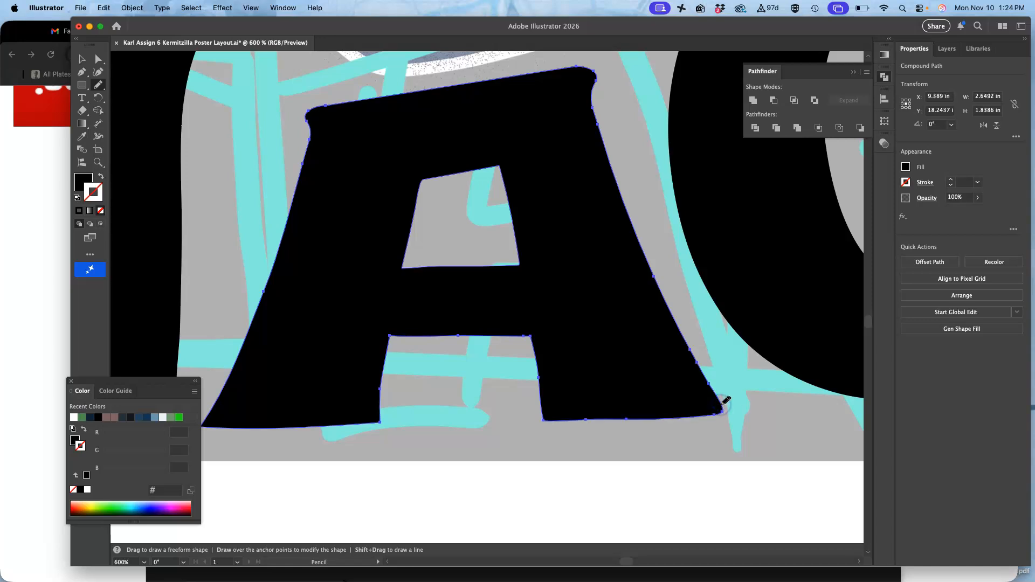
Scale the C to about 1.91 by 2.64 in and move it down between the A and the final E.
scroll(737, 394, up, 10)
scroll(737, 394, right, 4)
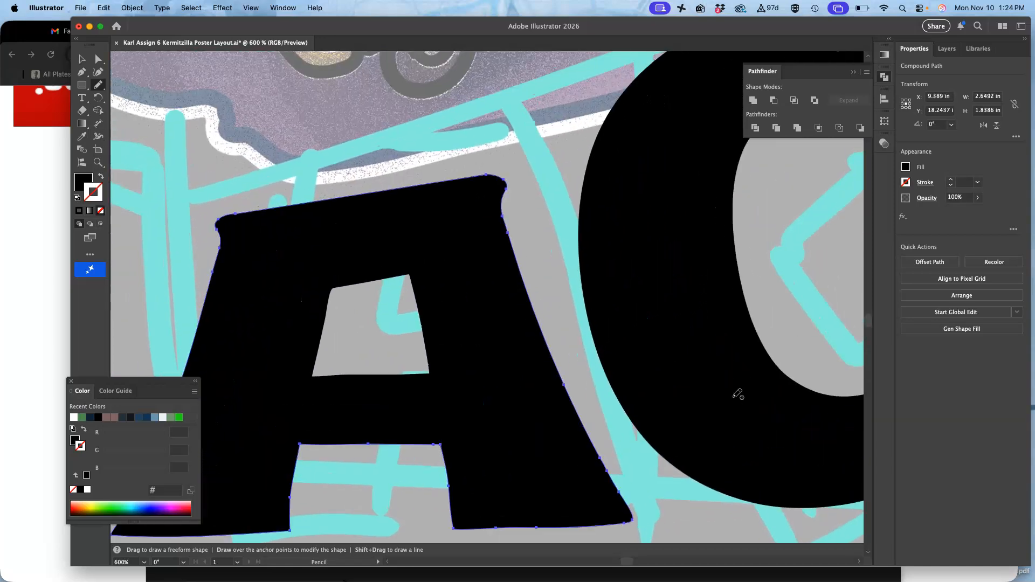
scroll(553, 308, right, 5)
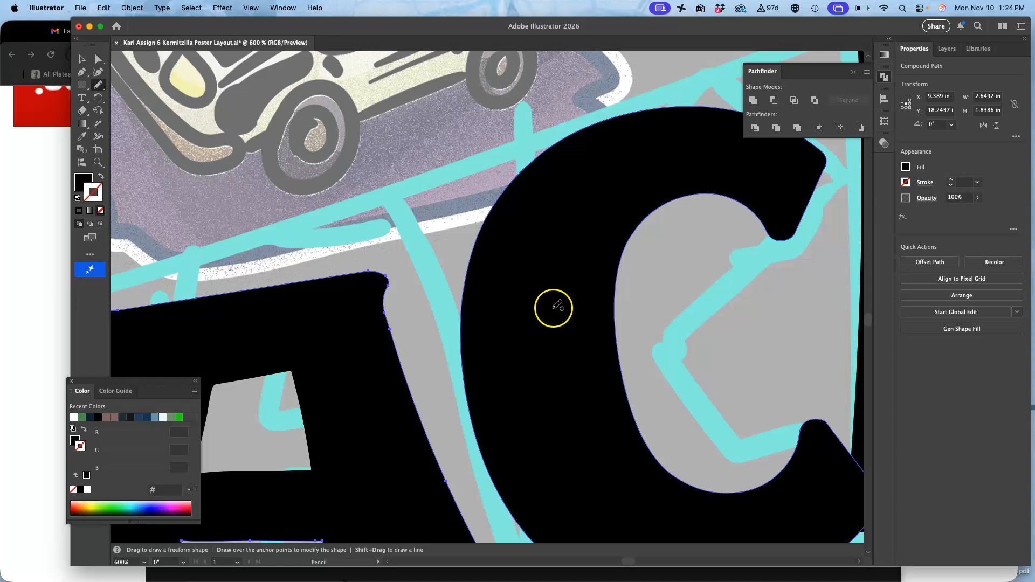
scroll(553, 307, left, 8)
scroll(555, 307, right, 12)
scroll(559, 305, down, 2)
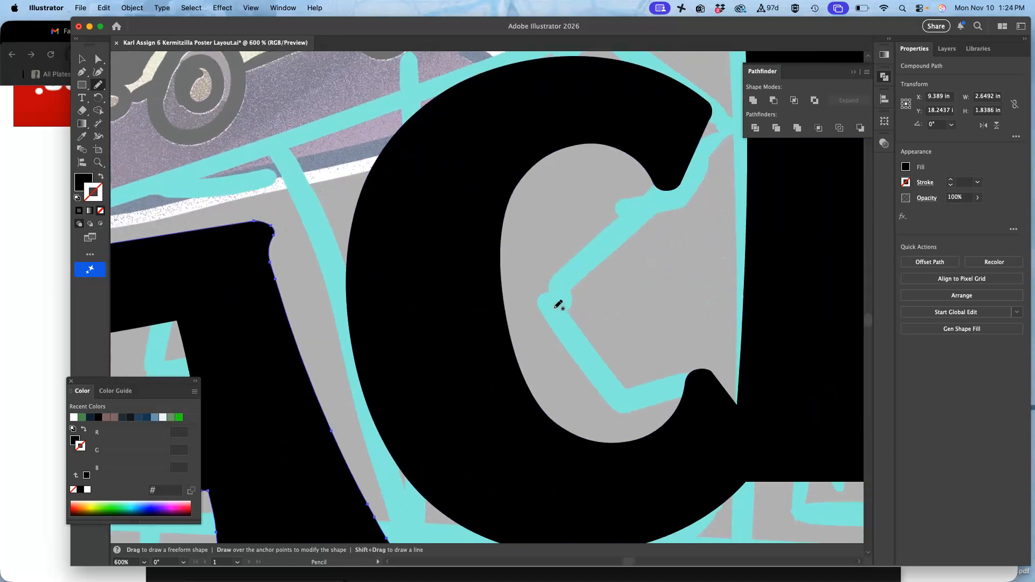
scroll(555, 308, down, 3)
scroll(555, 308, right, 2)
key(super+minus)
key(super+minus)
key(a)
click(623, 248)
click(624, 248)
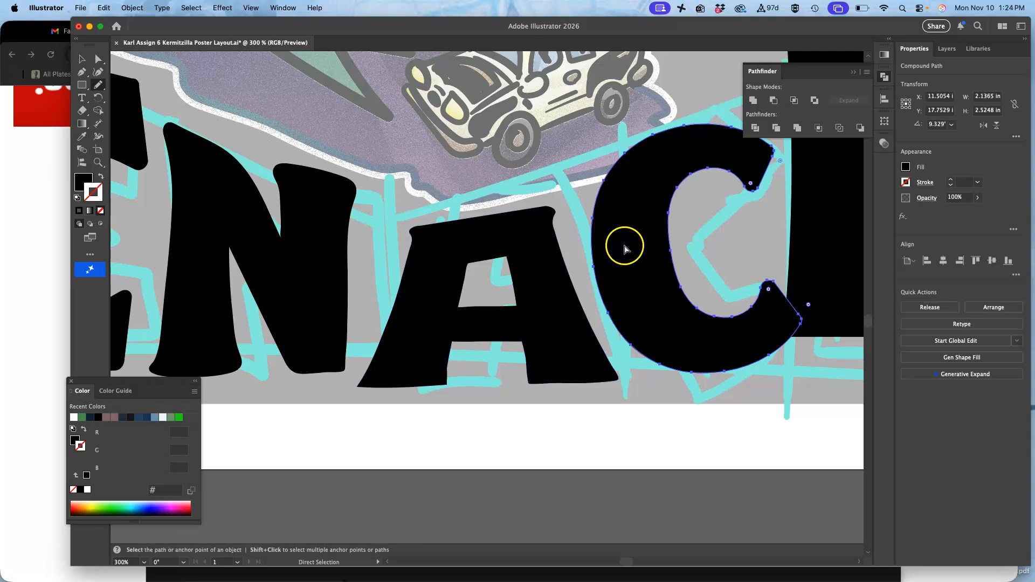
click(81, 59)
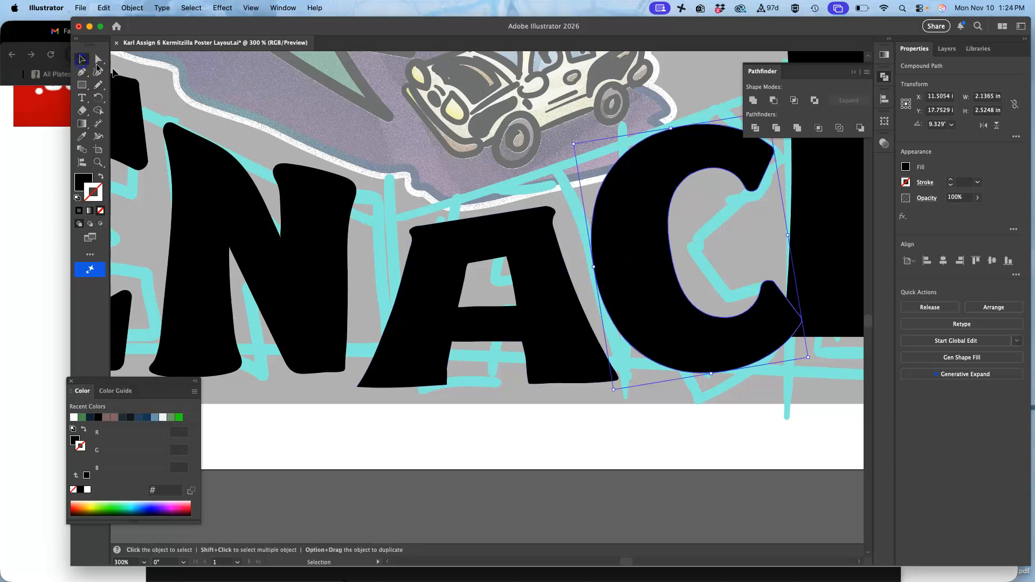
scroll(458, 173, right, 5)
scroll(458, 173, up, 1)
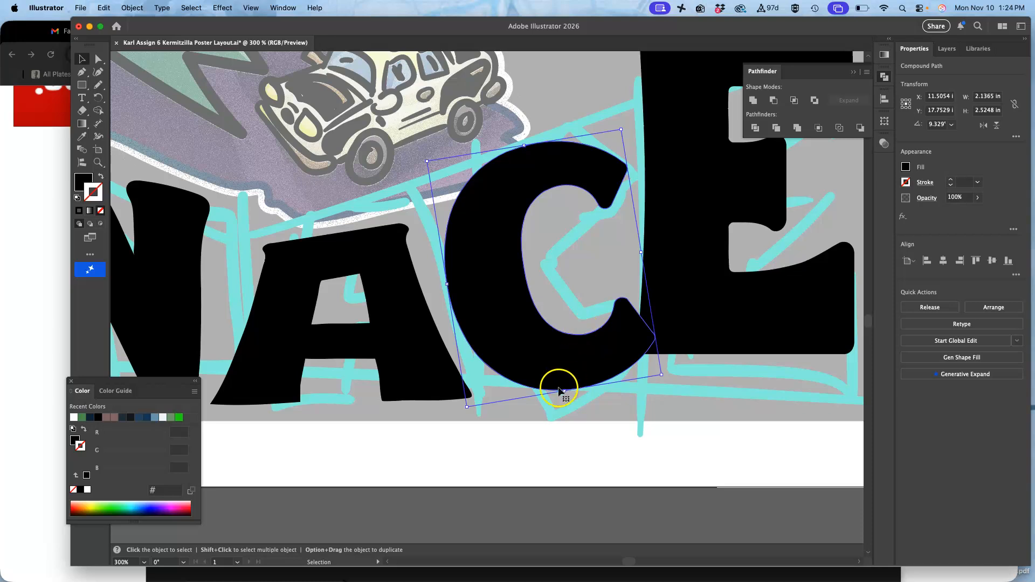
drag(562, 389, 566, 403)
drag(642, 257, 619, 264)
drag(517, 345, 523, 360)
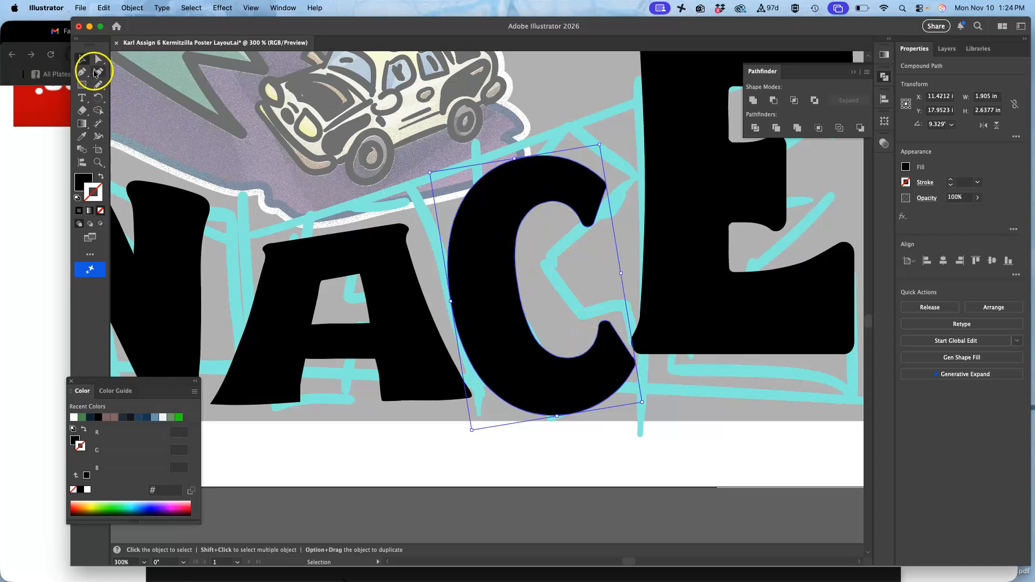
Lasso the anchor points of the C's inner curve and upper terminal and move them down and toward the A.
drag(101, 57, 139, 84)
click(624, 236)
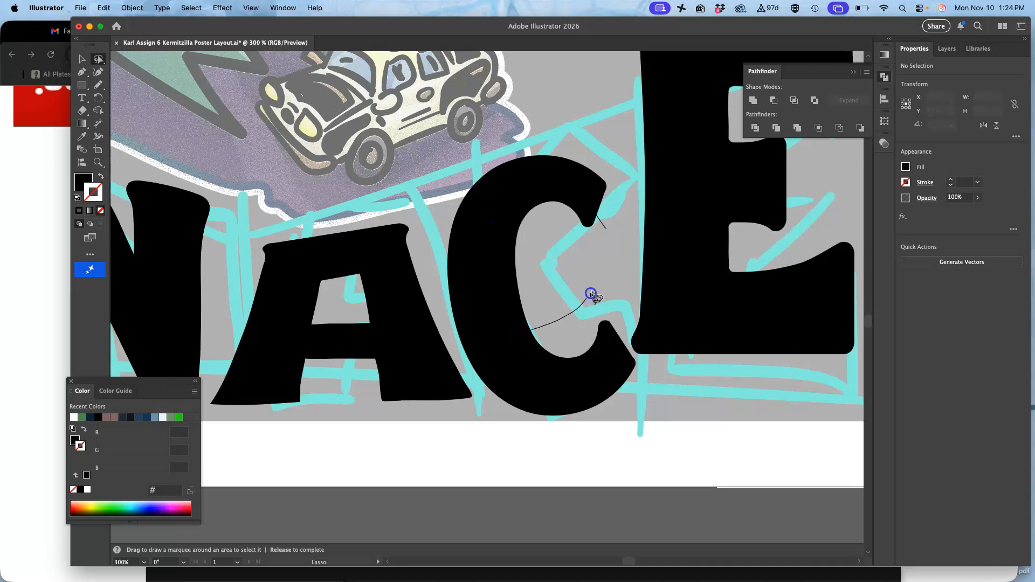
drag(591, 293, 605, 249)
drag(99, 63, 125, 59)
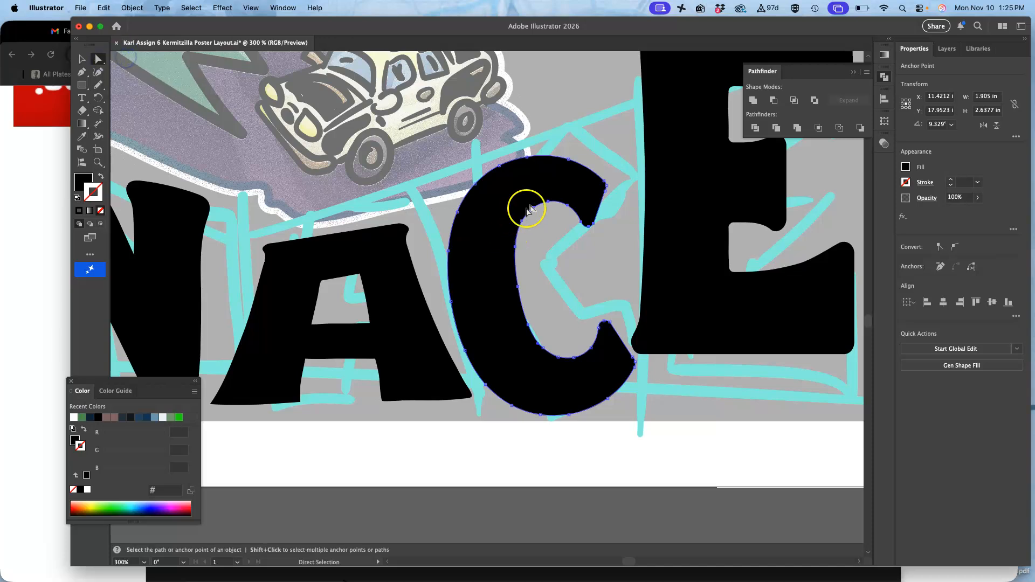
drag(534, 211, 512, 229)
click(480, 252)
click(98, 58)
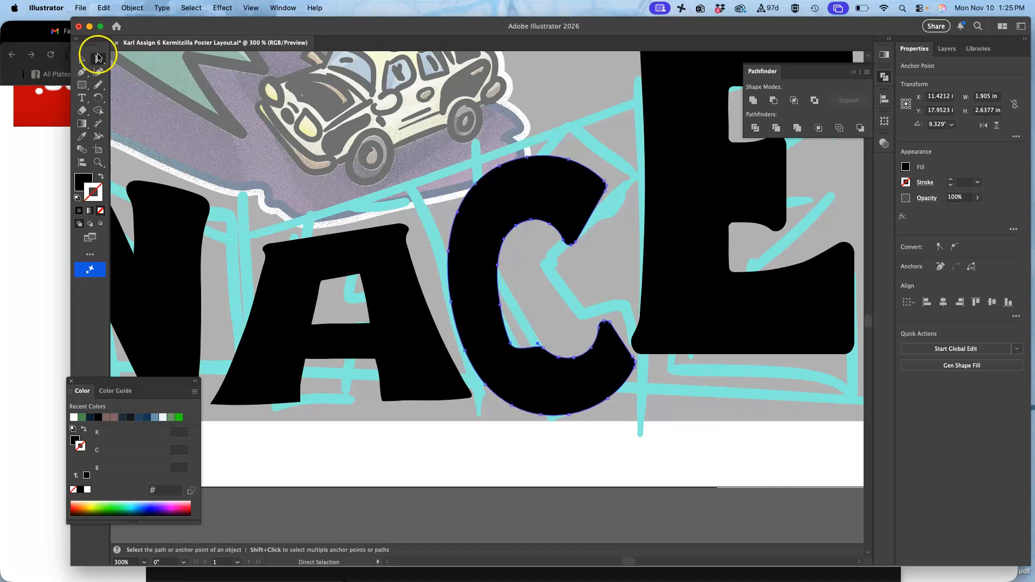
click(350, 141)
click(512, 240)
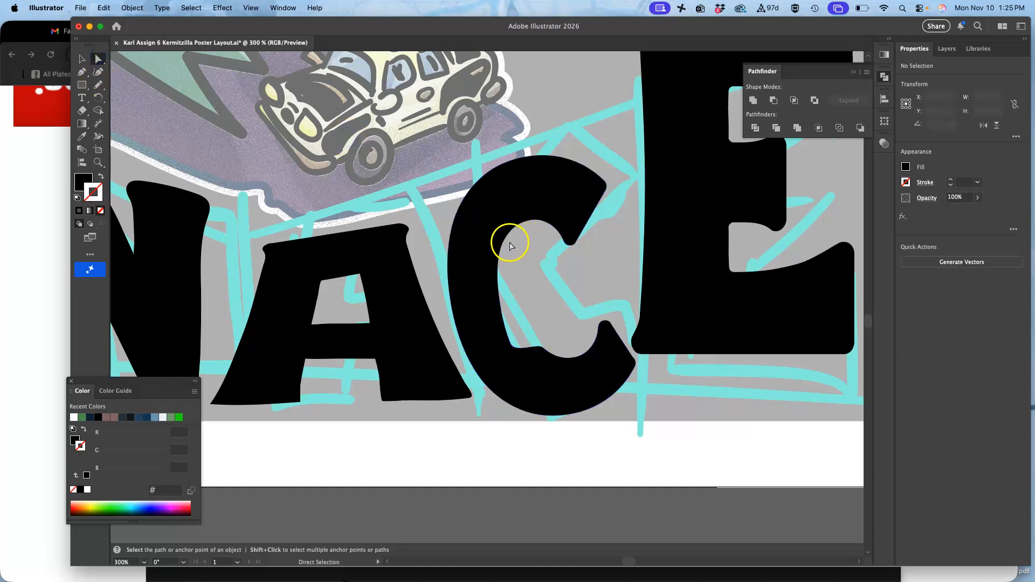
drag(505, 248, 527, 352)
click(528, 298)
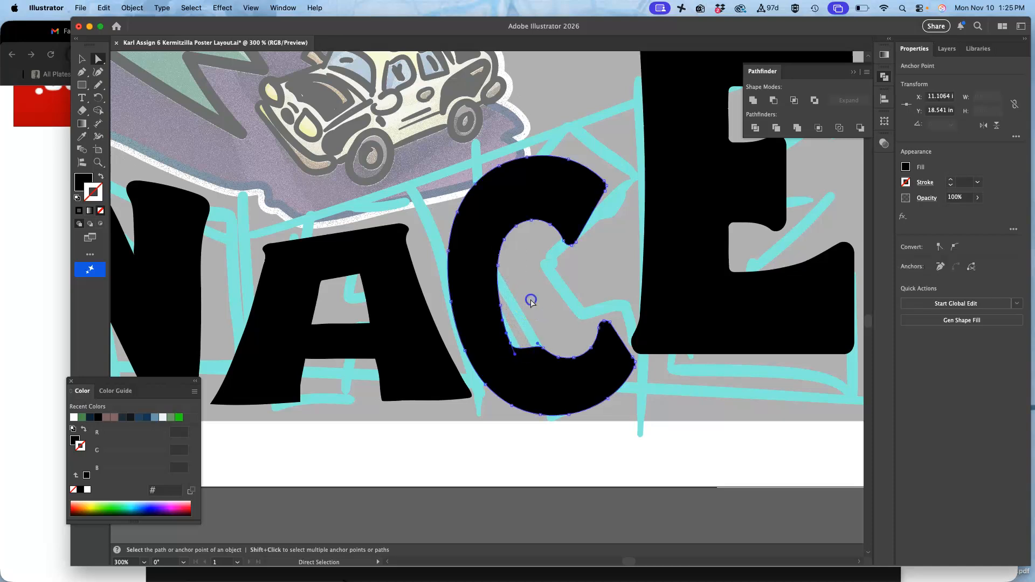
Lasso the anchor points along the C's left inner edge and move them toward its opening to smooth the lower inner curve.
drag(98, 58, 134, 88)
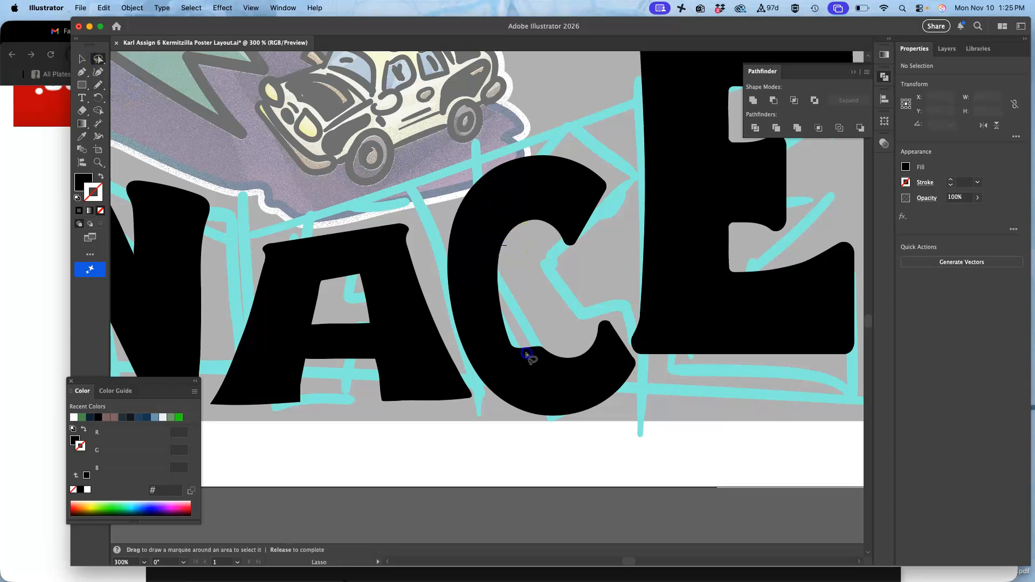
drag(528, 295, 529, 294)
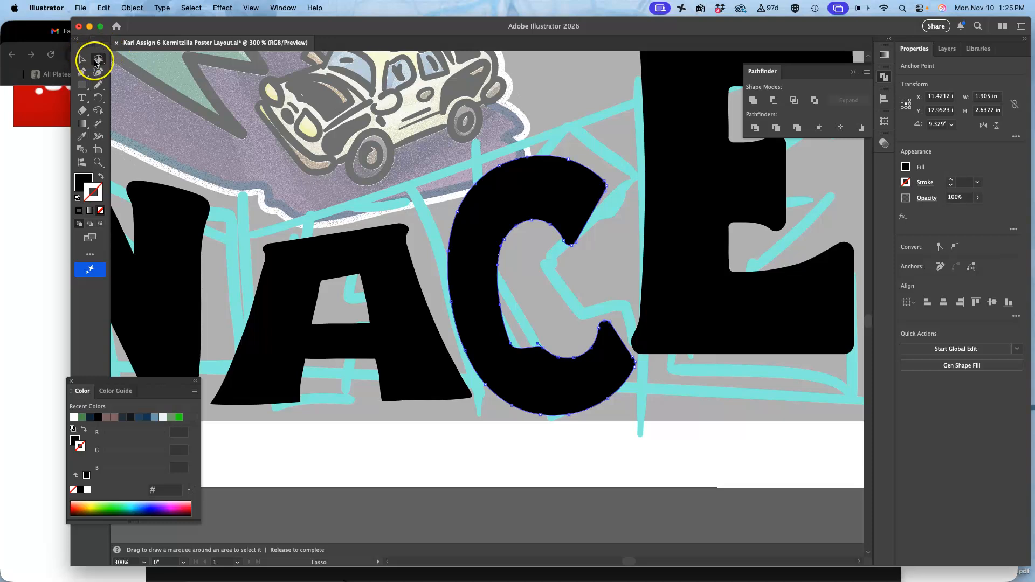
drag(98, 60, 123, 61)
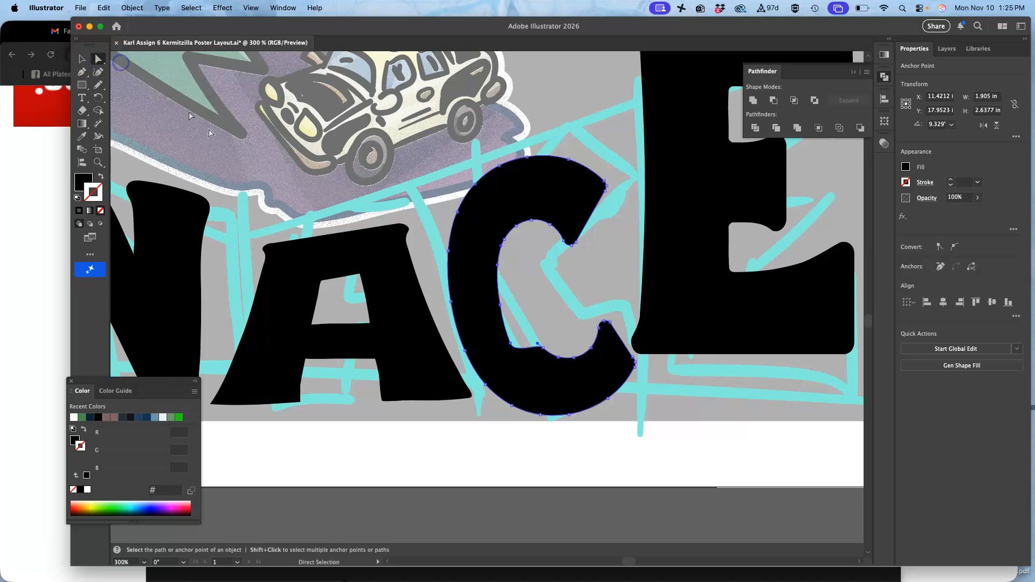
drag(511, 343, 538, 343)
Lasso the anchor points of the C's lower terminal and move them up and inward toward the sketch line.
mouse_move(100, 64)
mouse_down()
mouse_move(127, 55)
mouse_move(127, 85)
mouse_up()
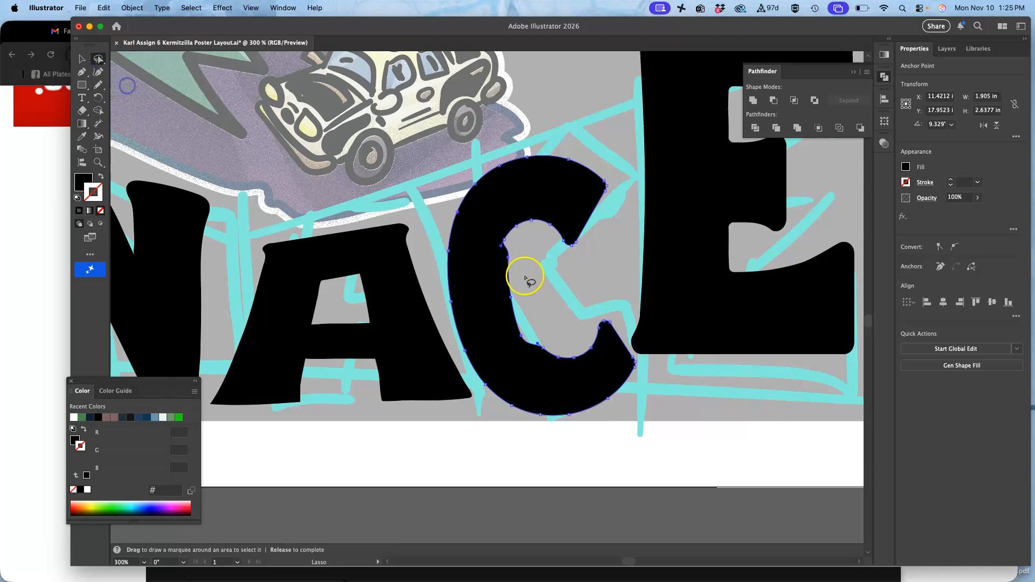
mouse_move(608, 305)
mouse_down()
mouse_move(569, 323)
mouse_move(564, 355)
mouse_move(588, 365)
mouse_move(614, 319)
mouse_up()
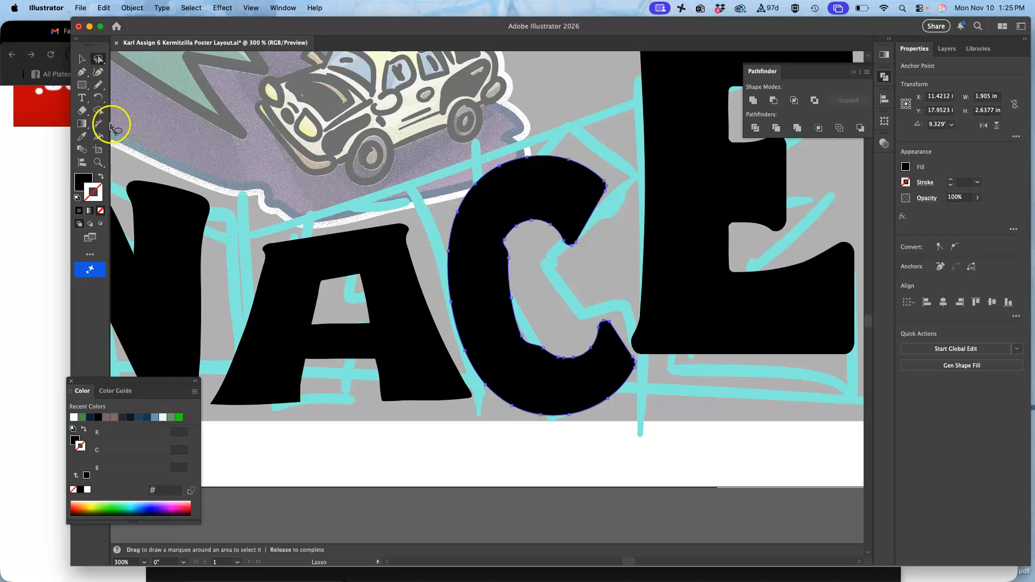
drag(102, 62, 123, 56)
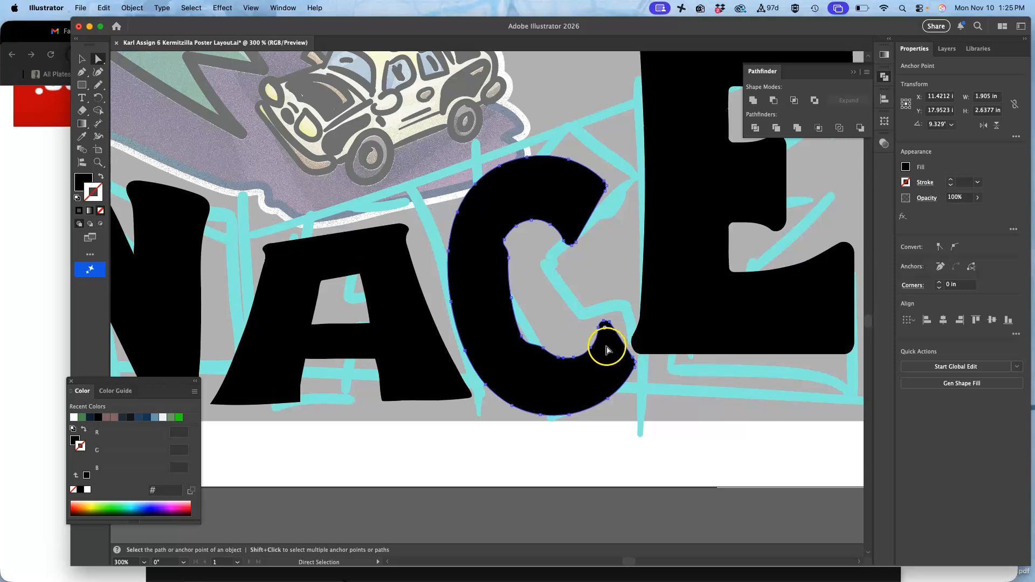
drag(592, 348, 579, 333)
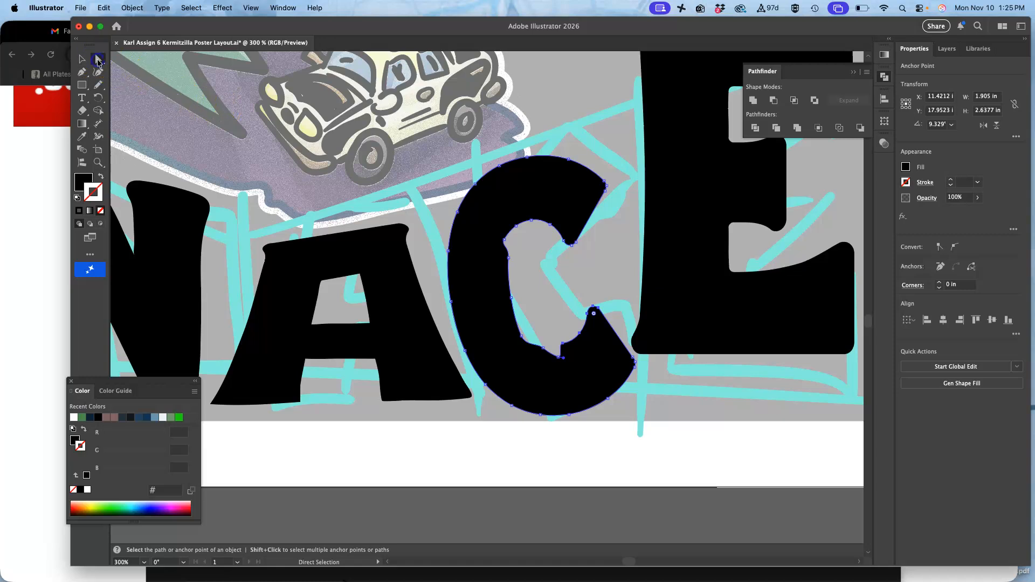
Lasso the outer corner of the C's lower terminal and move it down and inward, narrowing the letter to about 1.77 in.
drag(97, 61, 138, 85)
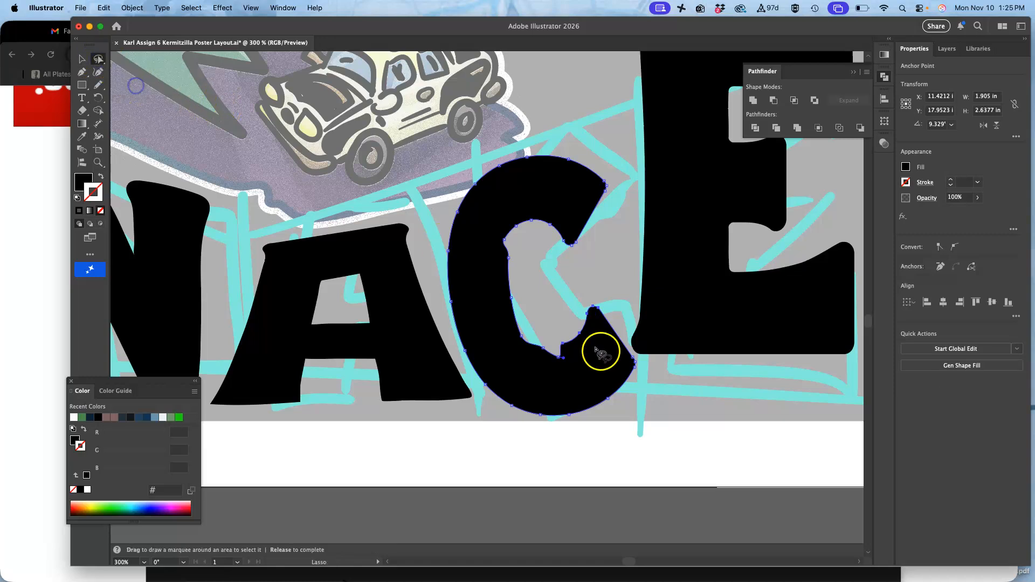
click(648, 371)
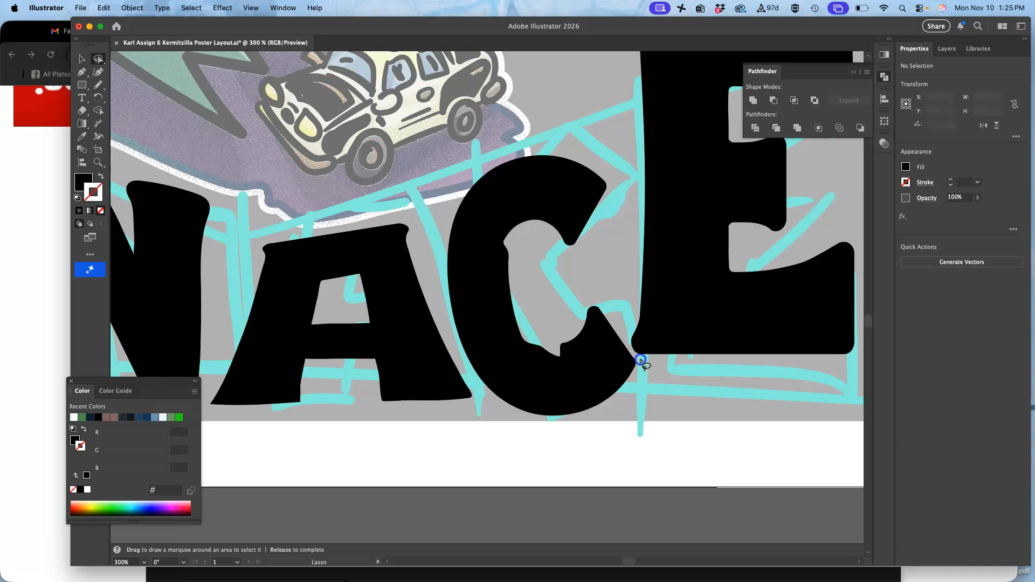
drag(620, 374, 656, 370)
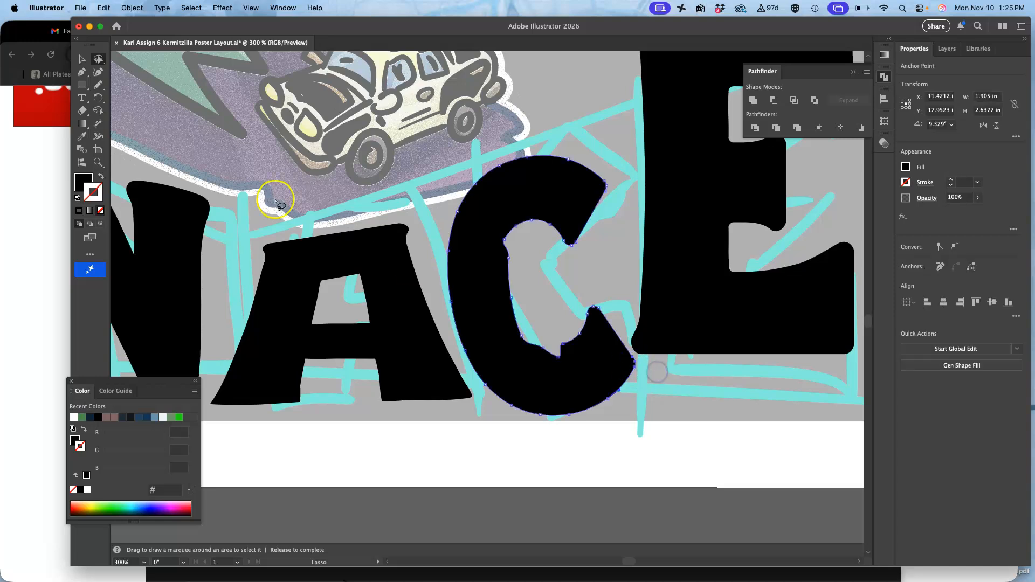
drag(99, 61, 122, 57)
drag(639, 359, 618, 383)
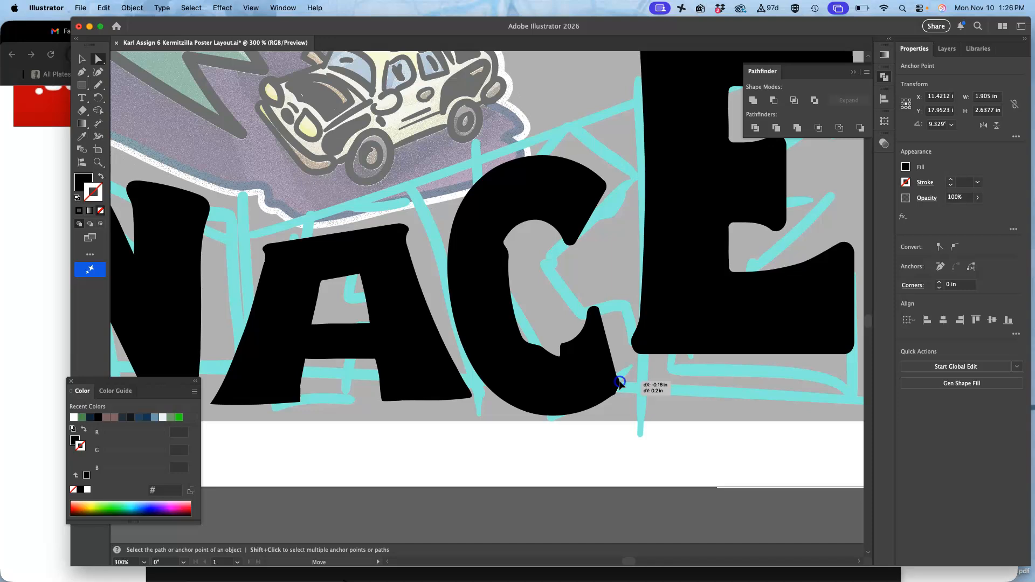
drag(617, 384, 621, 381)
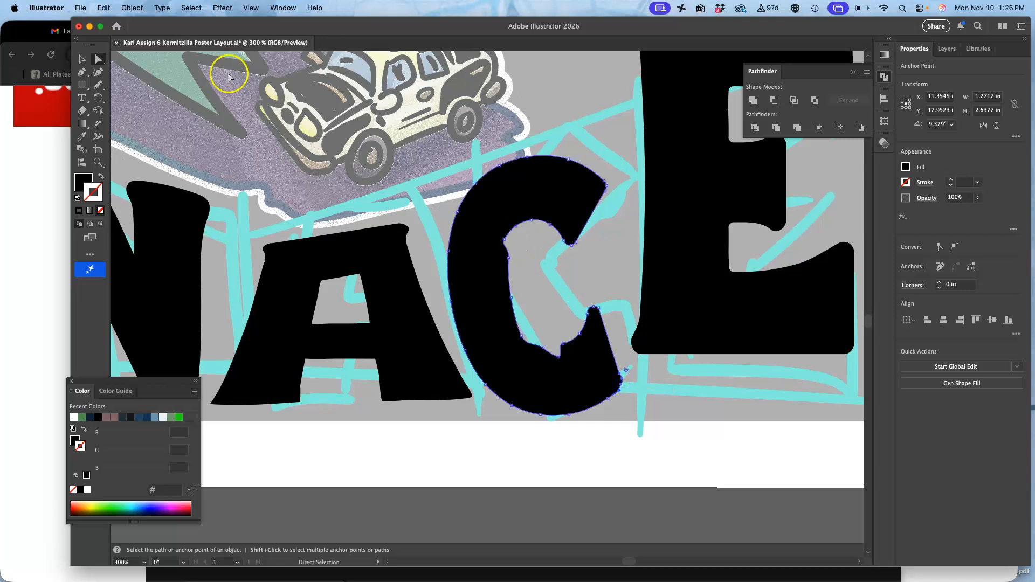
Lasso the tip of the C's lower terminal and move it down and toward the inner curve.
drag(97, 59, 135, 85)
mouse_move(606, 298)
mouse_down()
mouse_move(568, 302)
mouse_move(574, 328)
mouse_move(601, 325)
mouse_move(608, 302)
mouse_up()
drag(99, 60, 133, 63)
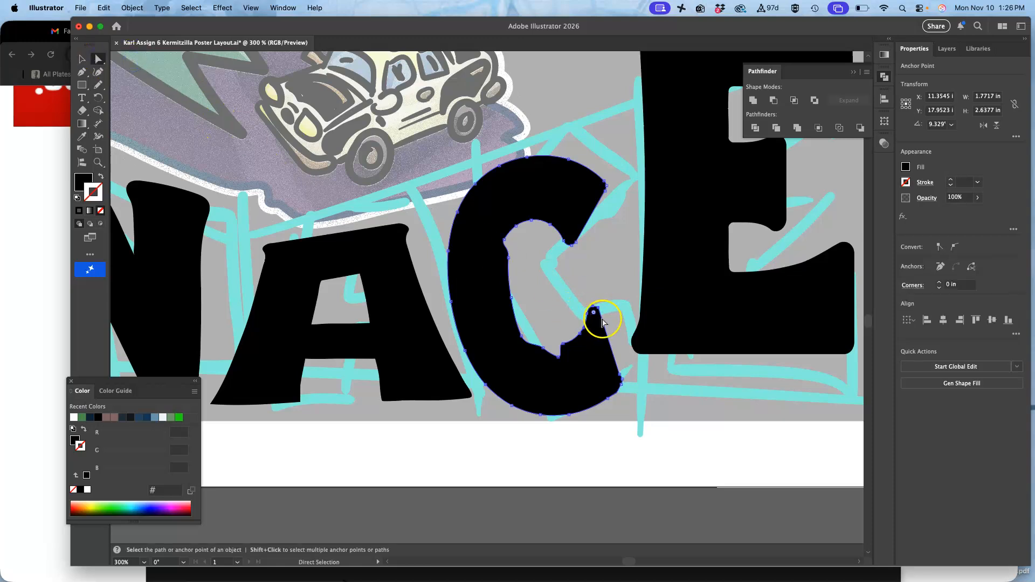
mouse_move(599, 313)
mouse_down()
mouse_move(616, 296)
mouse_move(589, 327)
mouse_up()
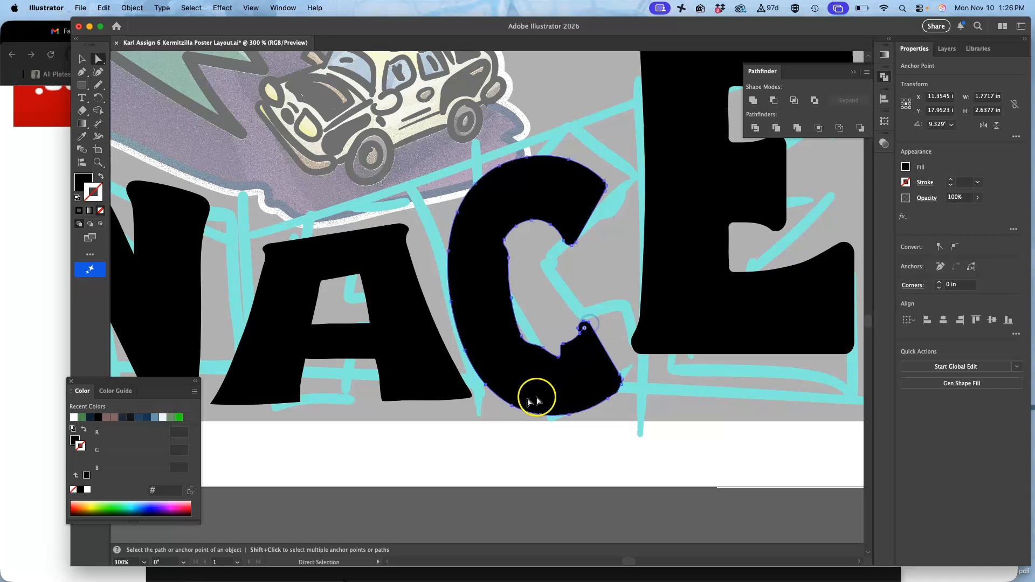
Redraw the C's inner curve, upper terminal and lower terminal with the Pencil tool to make them smoother and narrower.
click(100, 85)
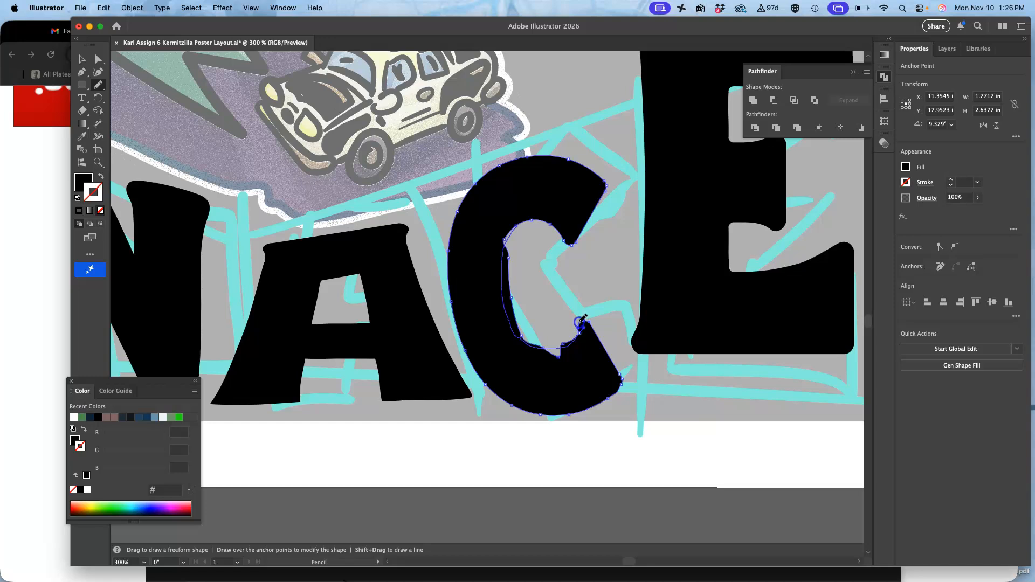
drag(582, 319, 581, 322)
drag(592, 237, 551, 224)
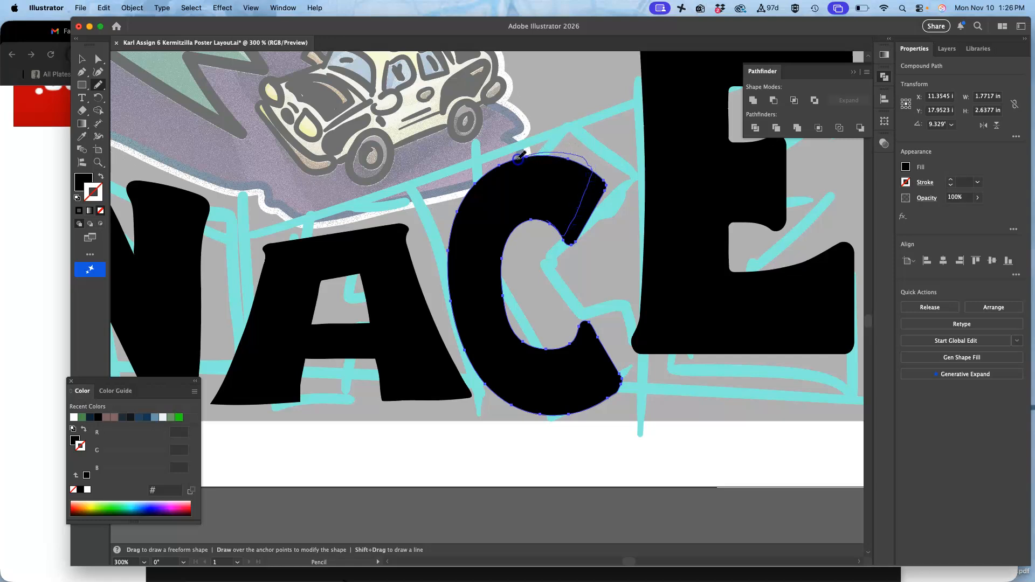
drag(519, 156, 518, 157)
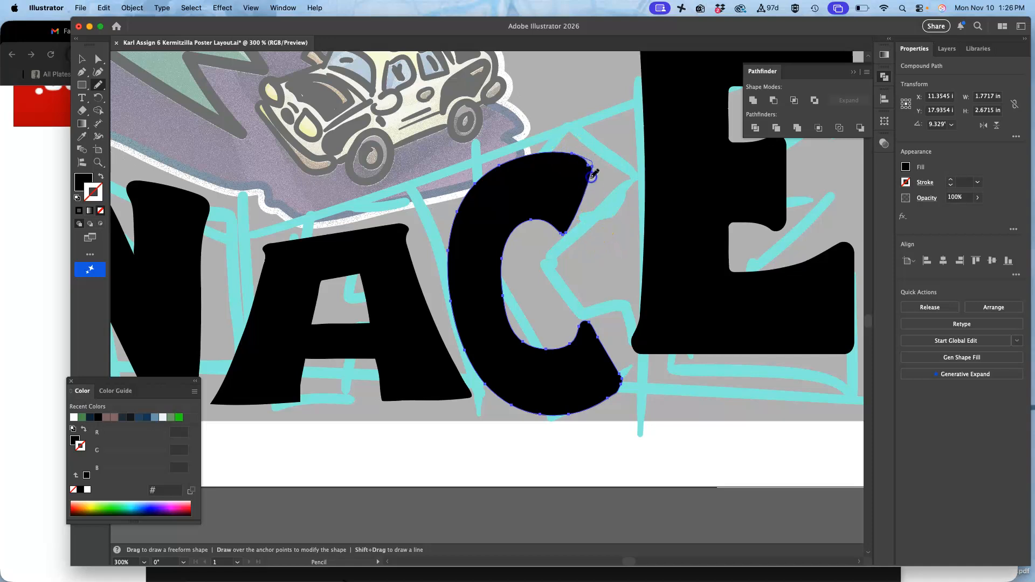
drag(575, 216, 573, 219)
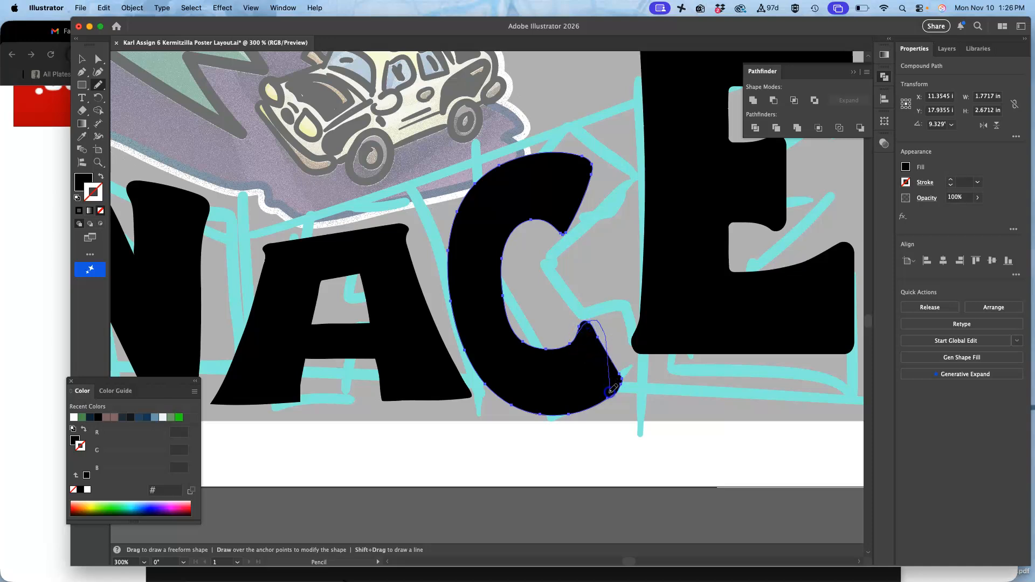
drag(606, 399, 608, 396)
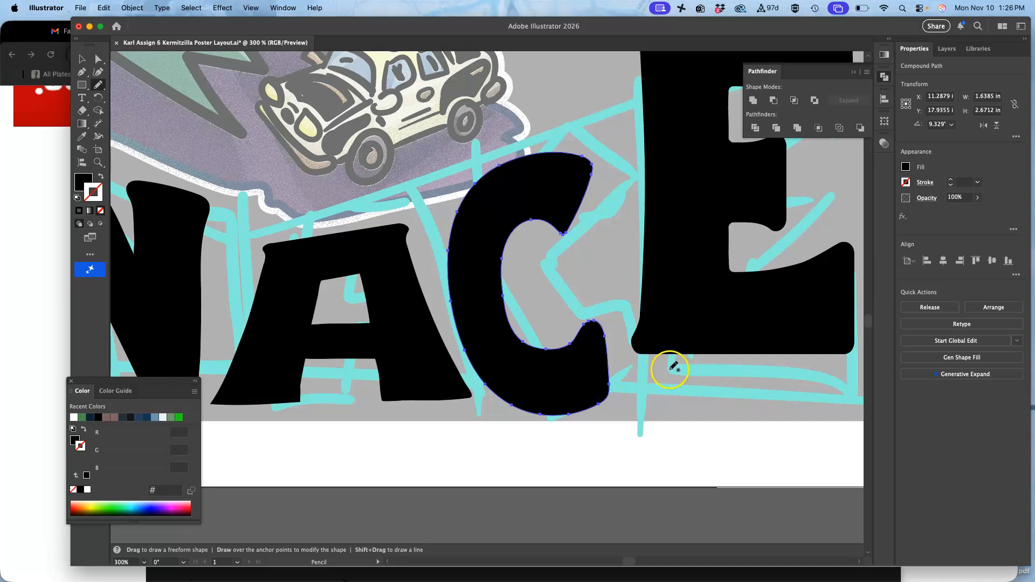
Scale the C to about 1.76 by 2.45 in, keeping its lower edge on the baseline.
scroll(593, 272, right, 5)
click(83, 59)
drag(589, 145, 603, 131)
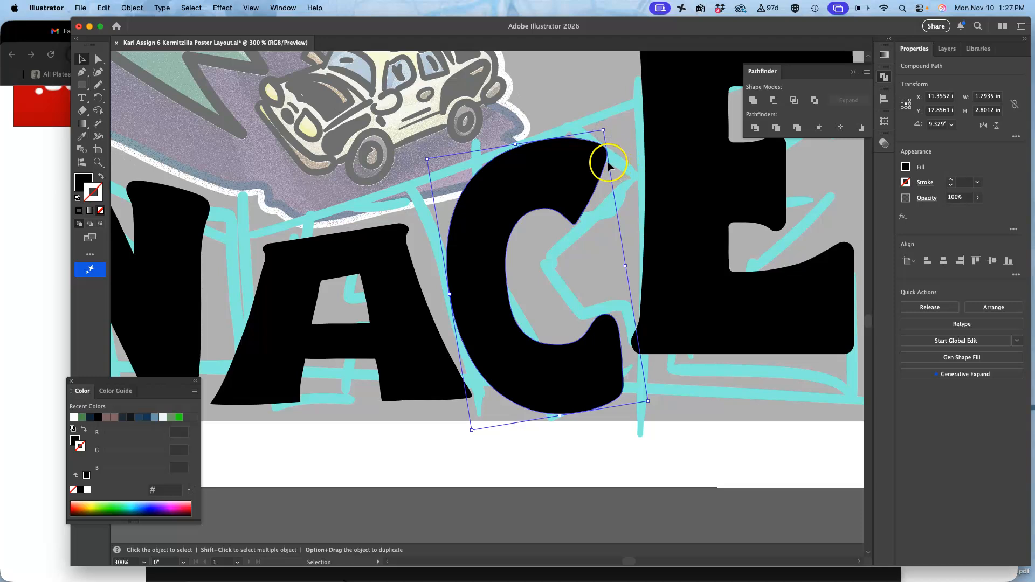
drag(602, 128, 610, 167)
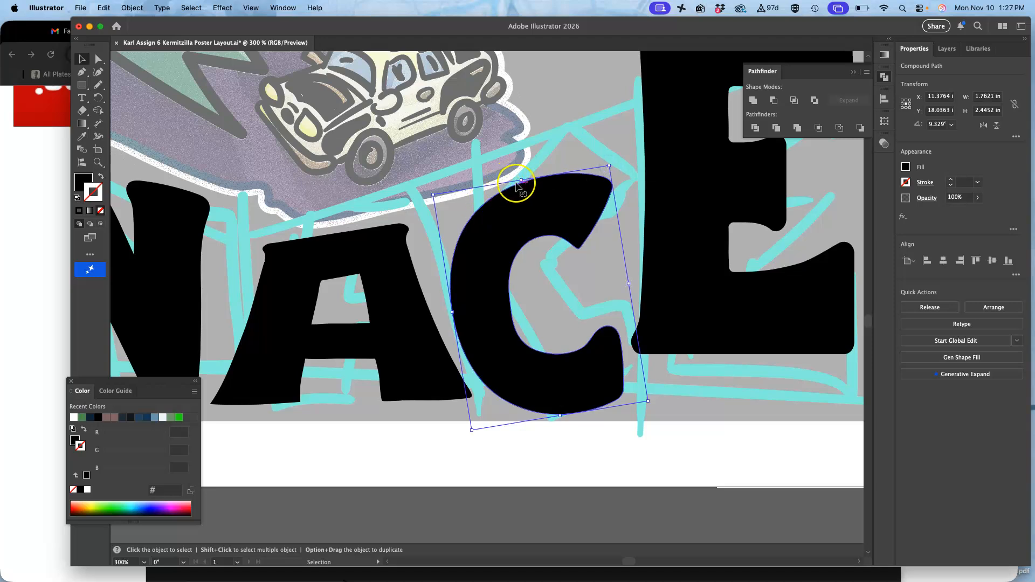
Move the final E straight down so its base sits on the sketched baseline.
scroll(513, 180, right, 2)
scroll(513, 180, down, 1)
key(super+minus)
key(super+minus)
key(super+minus)
key(super+minus)
key(super+minus)
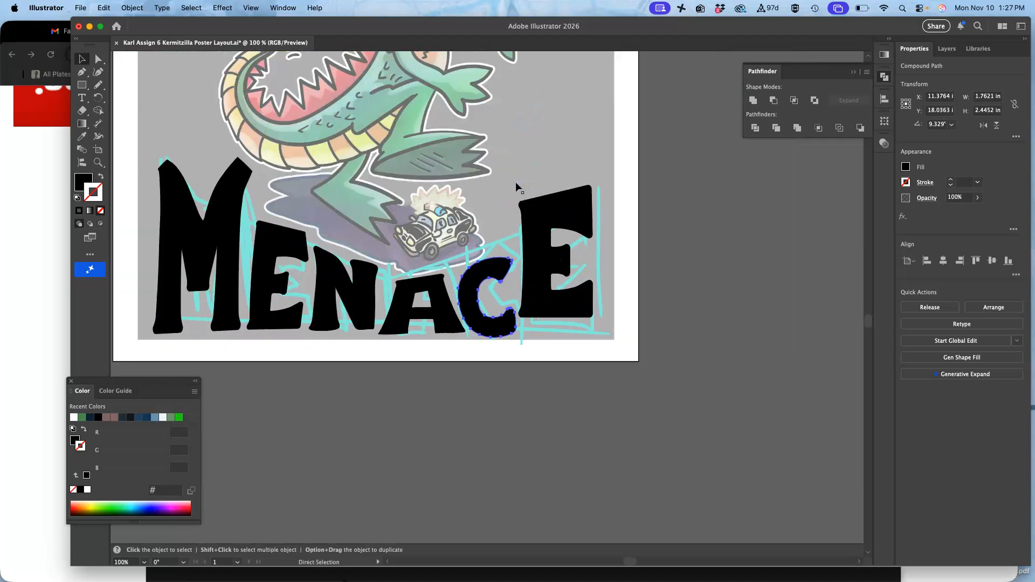
scroll(516, 182, right, 3)
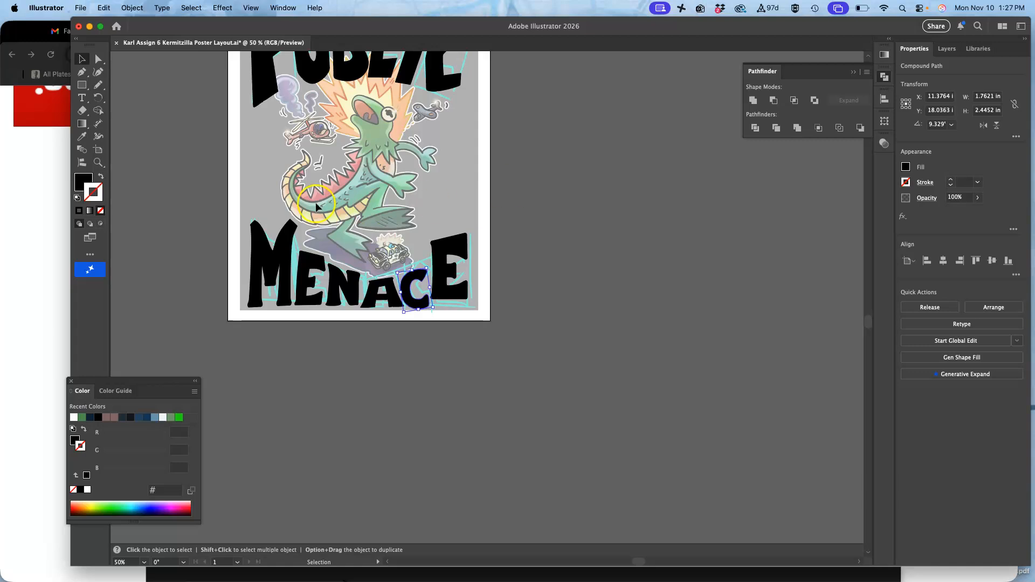
click(98, 59)
click(549, 272)
click(450, 245)
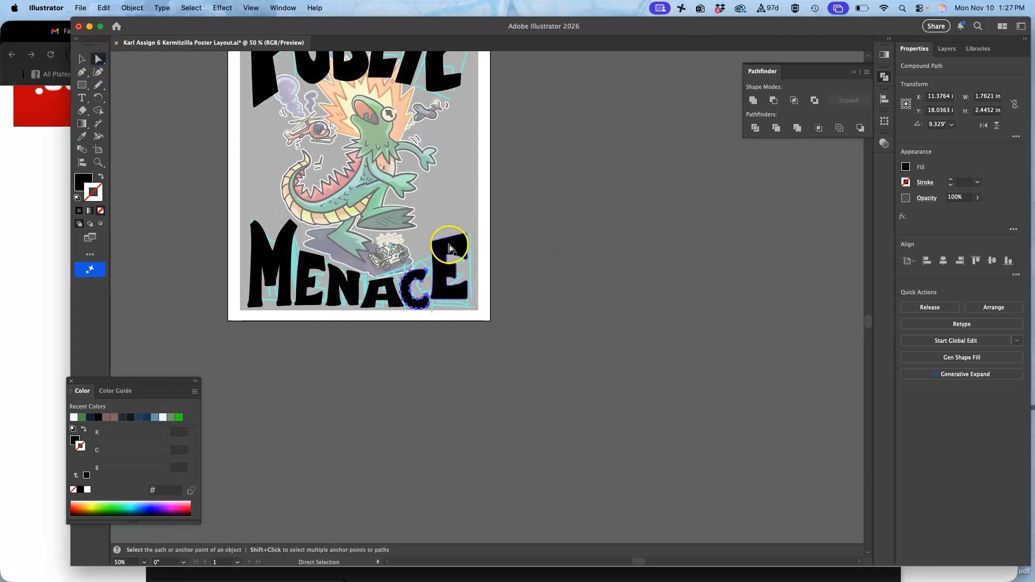
key(super+equal)
key(super+equal)
key(super+equal)
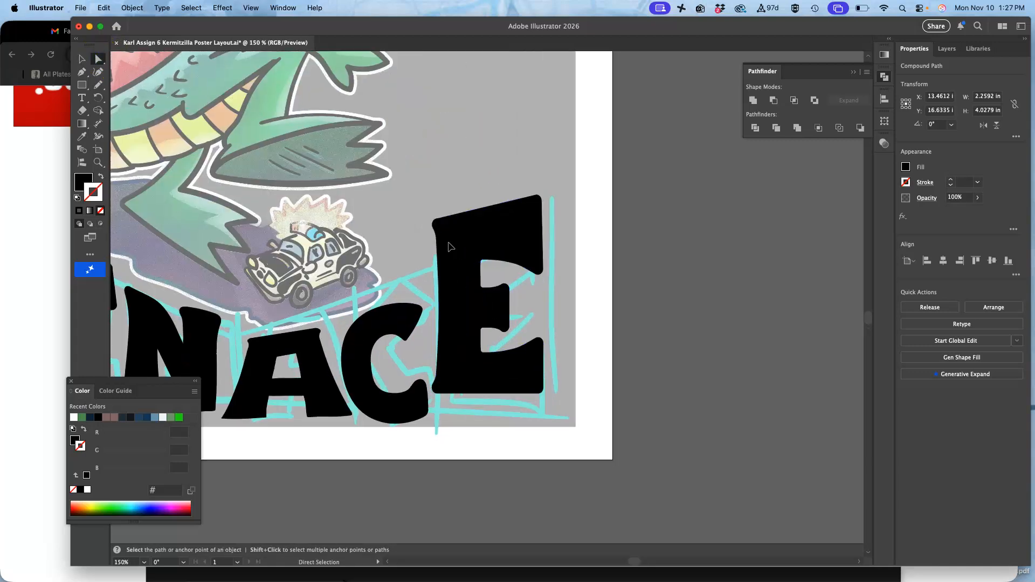
scroll(450, 246, down, 2)
drag(449, 242, 449, 263)
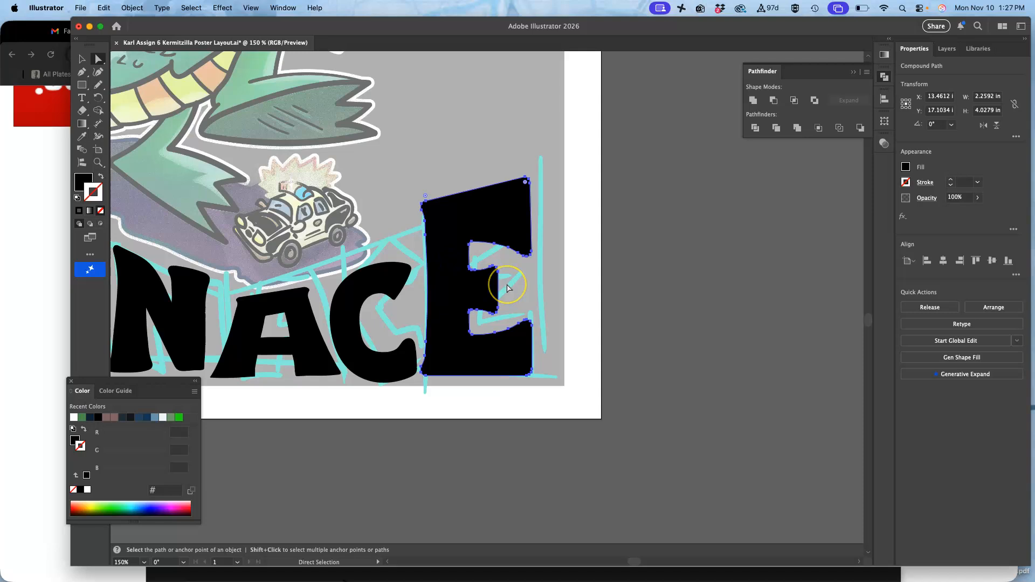
Compare the baseline and spacing of the MENACE letters with the hand-drawn sketch.
scroll(509, 360, left, 5)
scroll(509, 360, down, 2)
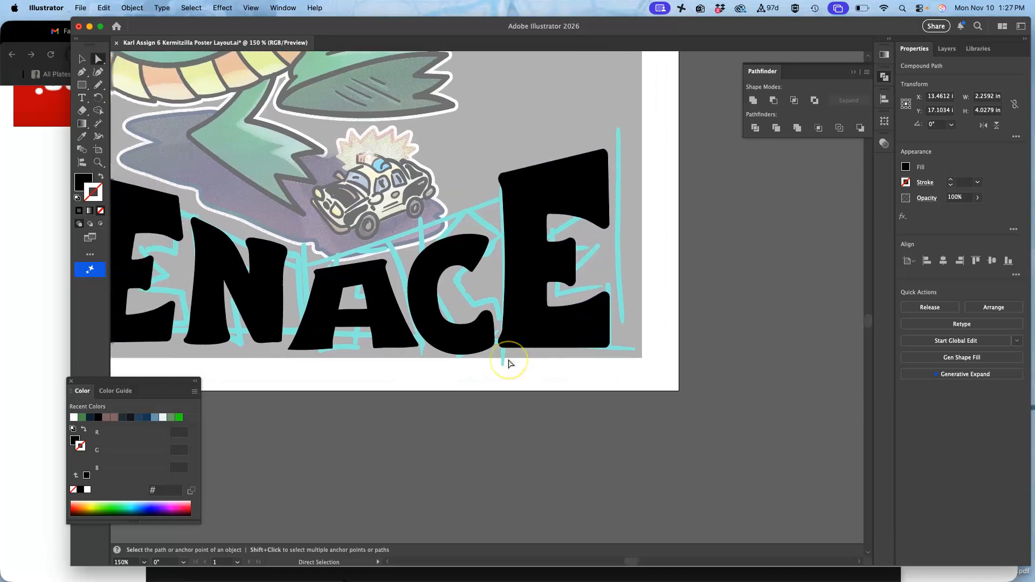
scroll(510, 364, left, 5)
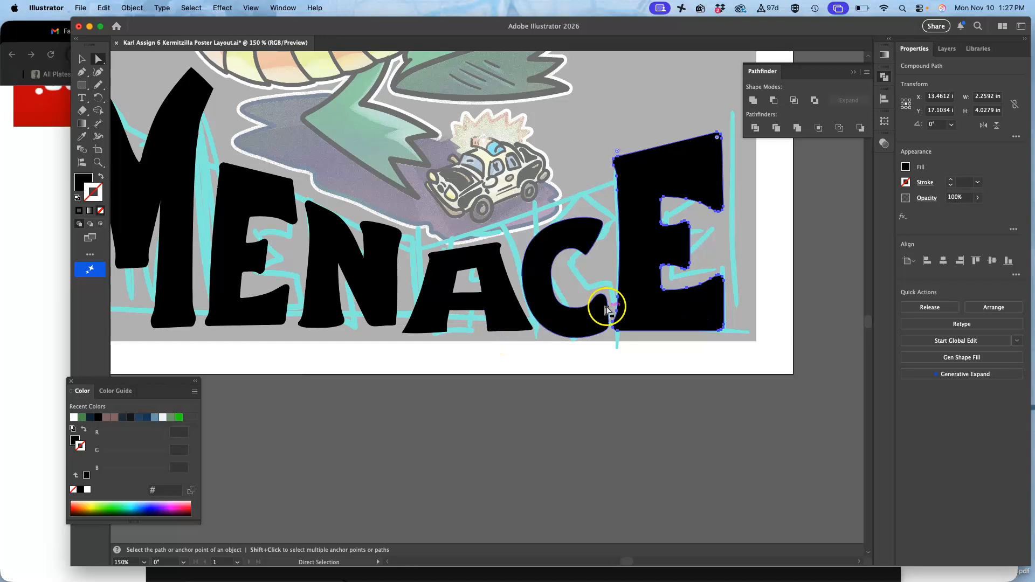
scroll(550, 291, left, 5)
scroll(550, 291, down, 1)
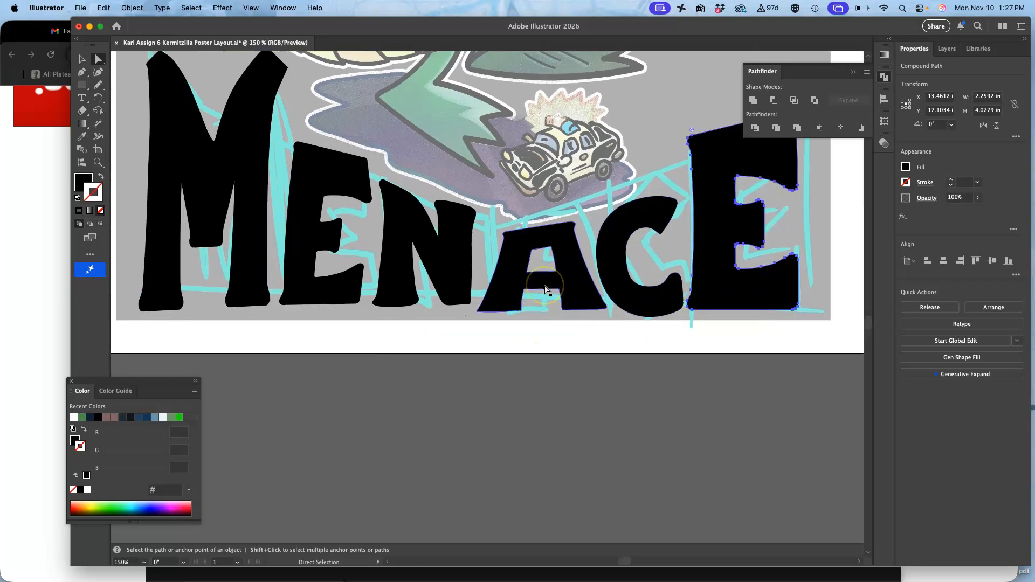
scroll(545, 290, right, 5)
scroll(546, 289, down, 1)
click(587, 284)
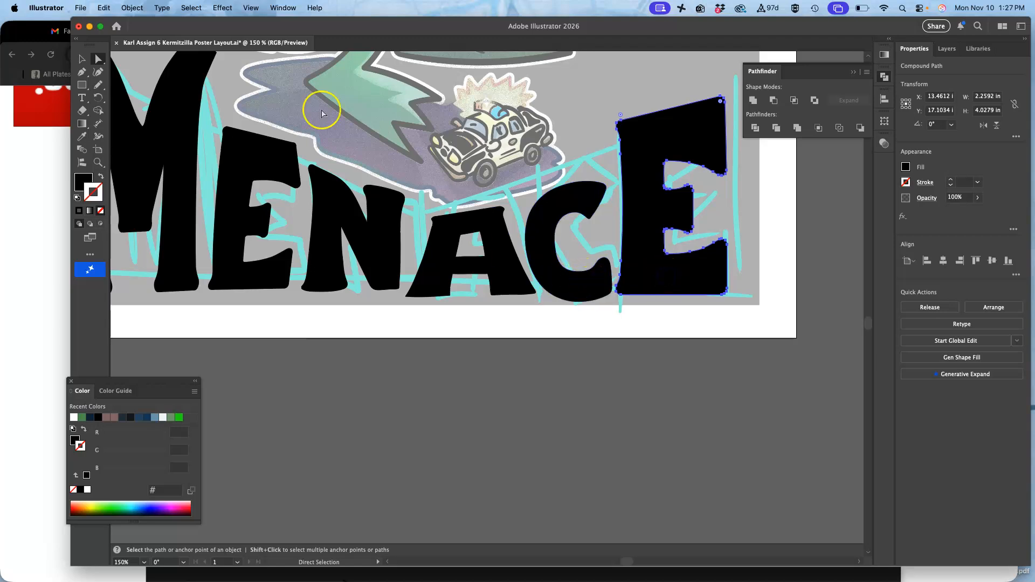
Redraw the final E's lower stem corner and bottom edge with the Pencil tool so the base curves upward toward the outer end.
click(98, 85)
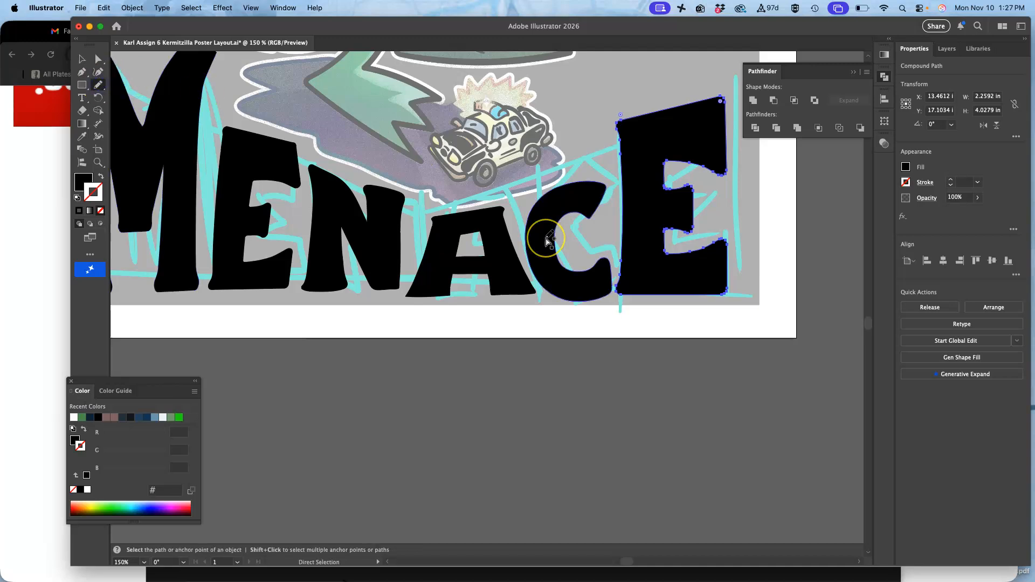
key(super+equal)
scroll(550, 234, down, 3)
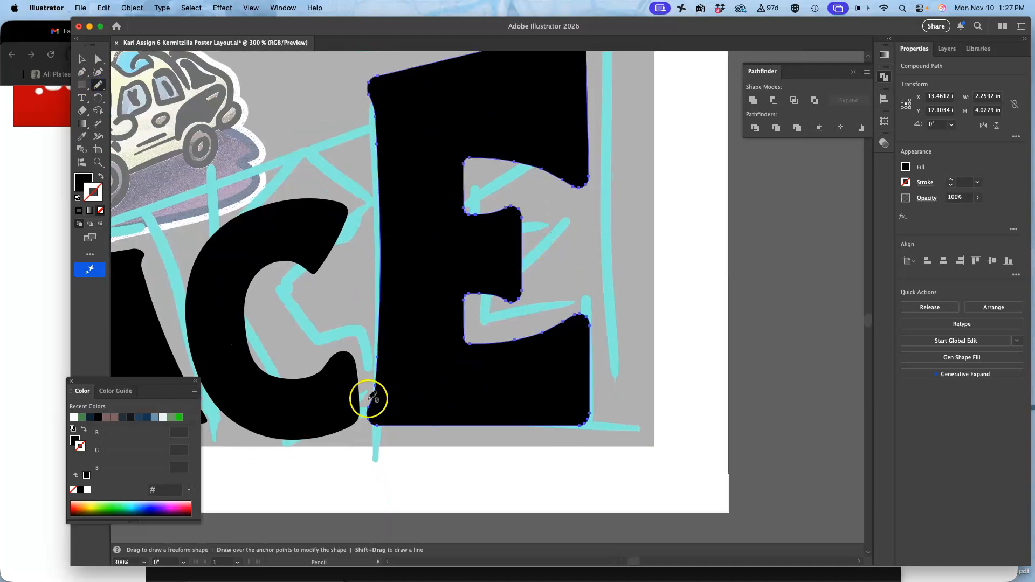
mouse_move(377, 372)
mouse_down()
mouse_move(369, 402)
mouse_move(383, 329)
mouse_up()
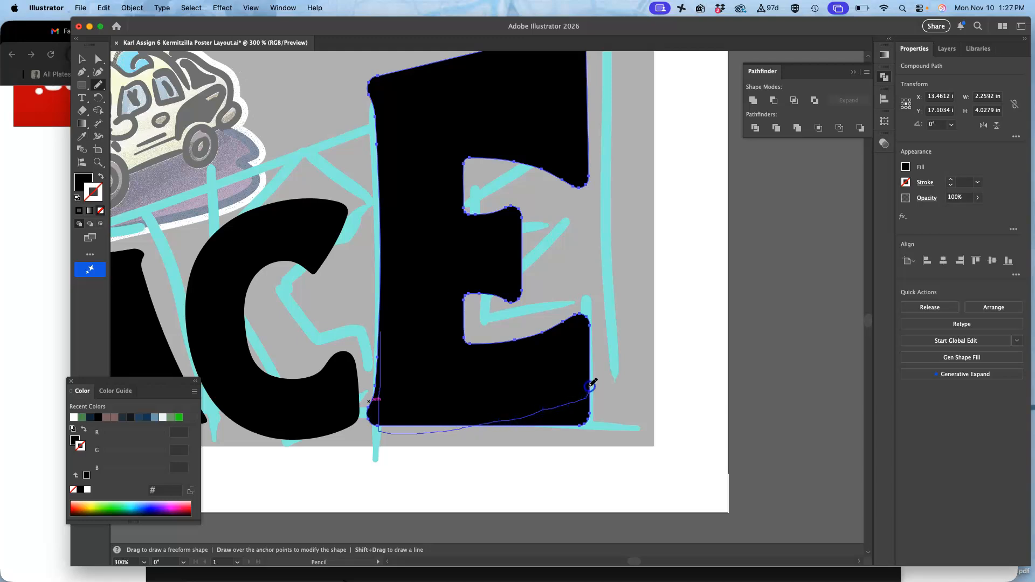
drag(591, 384, 591, 385)
scroll(547, 388, up, 3)
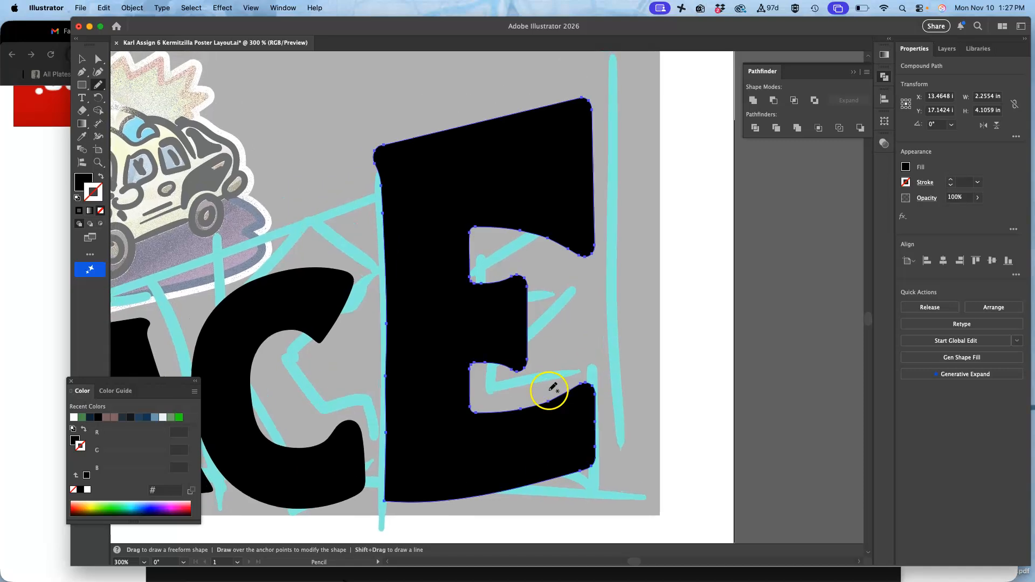
drag(386, 432, 388, 462)
drag(425, 501, 424, 500)
Extend the E's lower arm outward to about 2.40 in overall width and smooth its bottom edge and outer corner with the Pencil tool.
drag(522, 488, 554, 483)
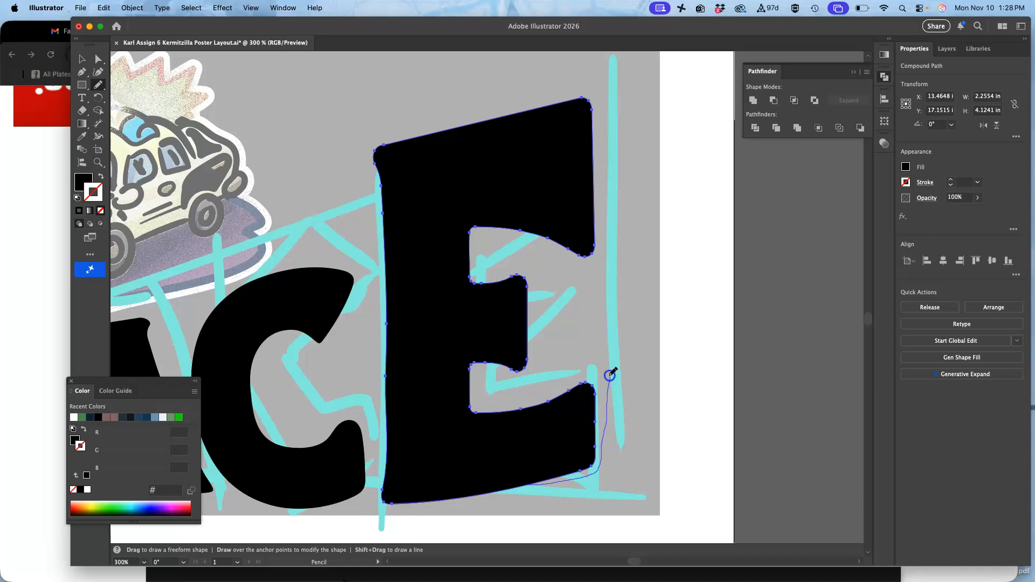
drag(570, 389, 572, 388)
mouse_move(583, 428)
mouse_down()
mouse_move(584, 474)
mouse_move(556, 476)
mouse_up()
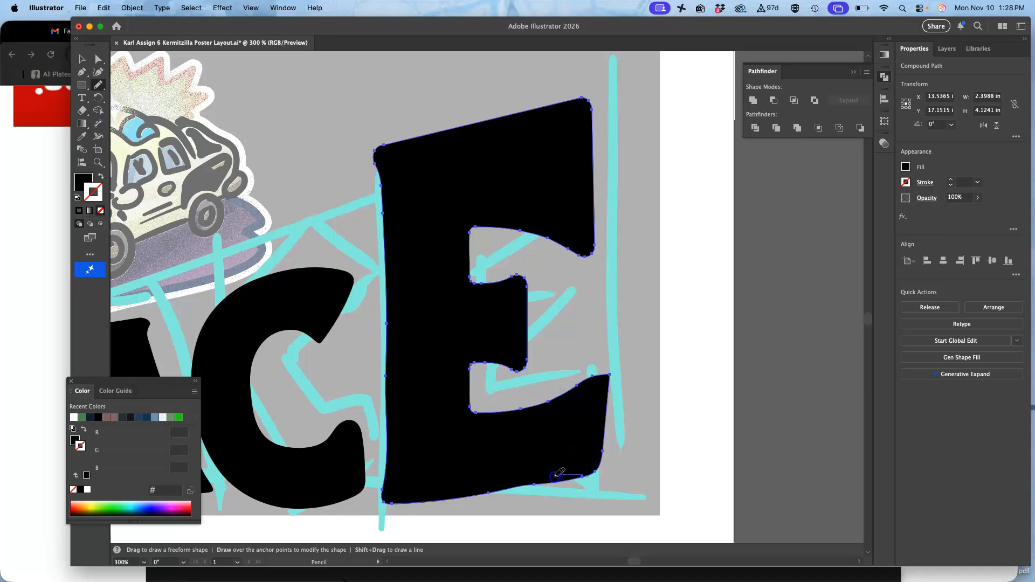
drag(483, 489, 480, 491)
mouse_move(572, 468)
mouse_down()
mouse_move(589, 474)
mouse_move(560, 477)
mouse_up()
drag(483, 493, 474, 492)
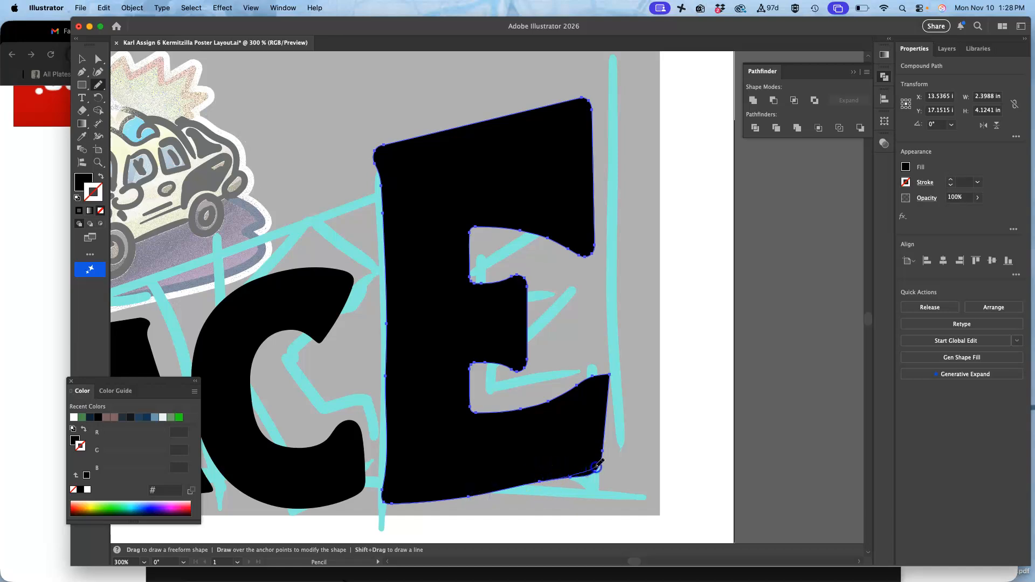
drag(604, 455, 604, 453)
Redraw the E's middle arm with the Pencil tool as a longer arm with a slanted end that follows the sketch.
drag(469, 364, 486, 358)
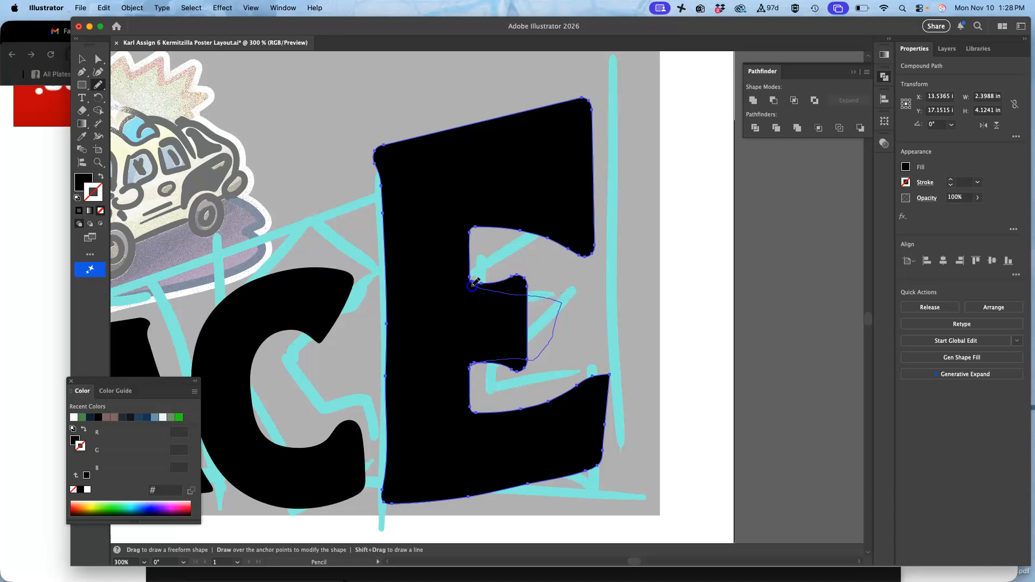
drag(472, 271, 473, 272)
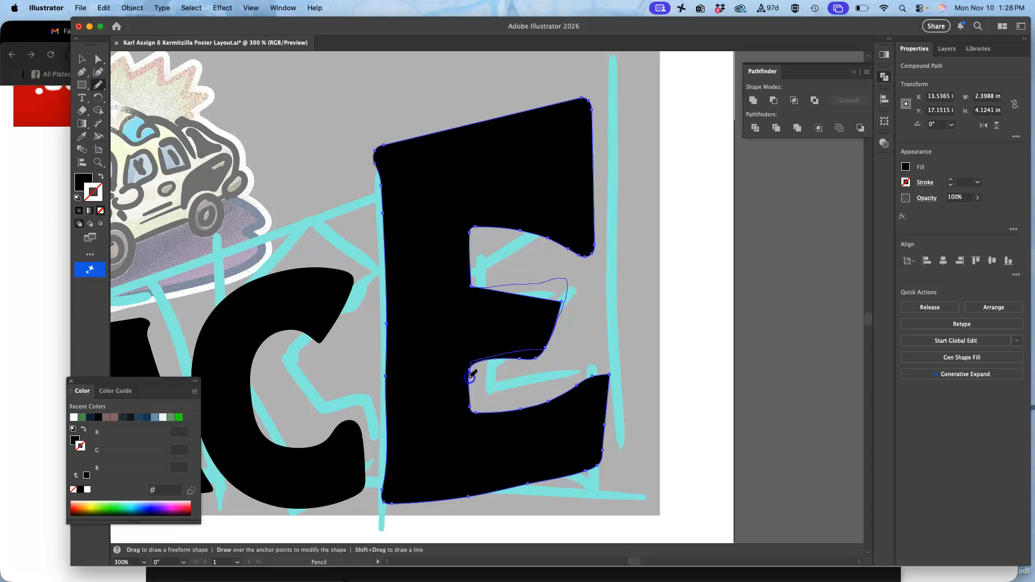
drag(468, 391, 470, 366)
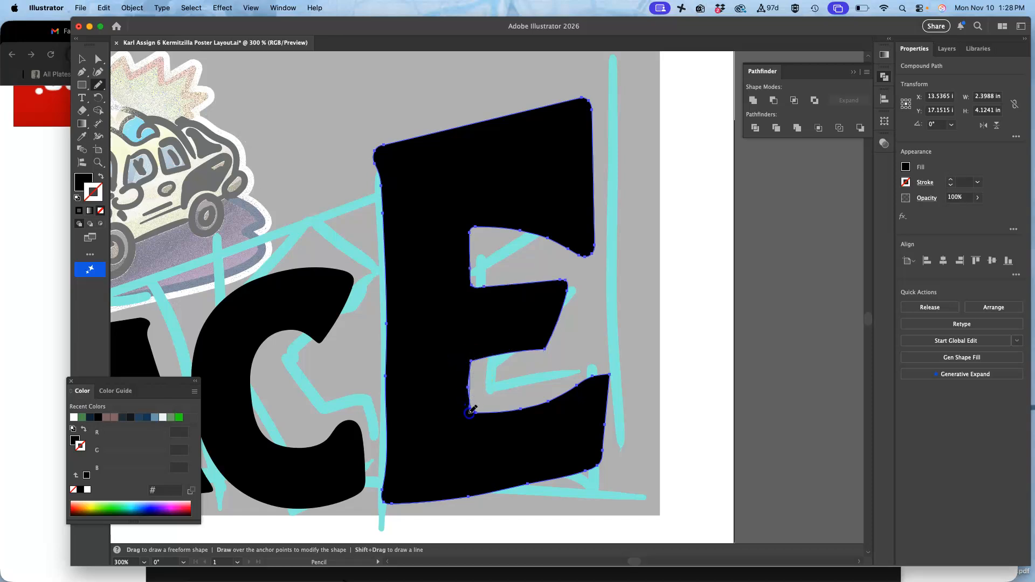
Clean up the E's inner notch corners around the middle arm and round the tip of its lower arm with the Pencil tool.
drag(476, 414, 476, 413)
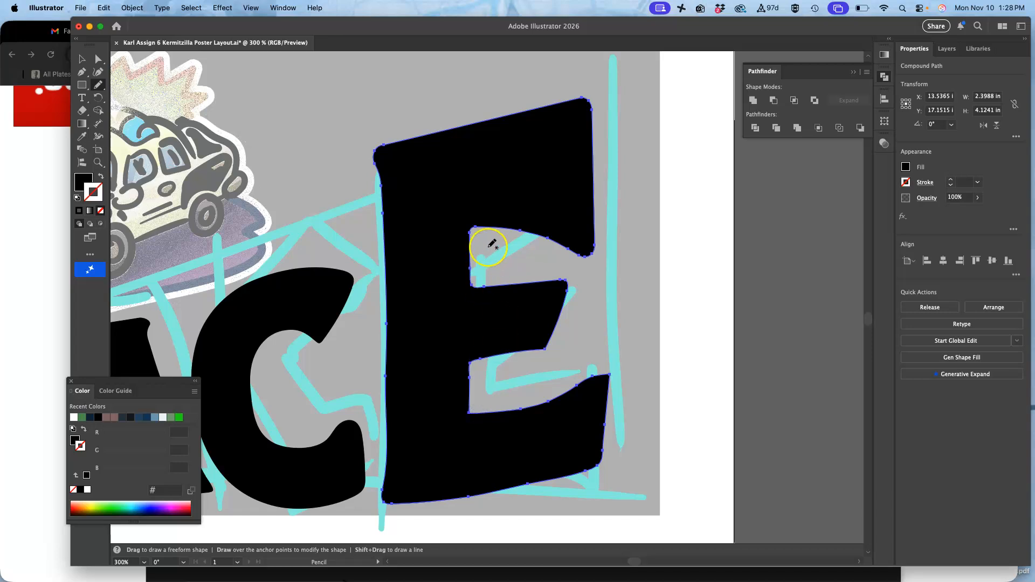
mouse_move(496, 241)
mouse_down()
mouse_move(532, 254)
mouse_move(481, 259)
mouse_move(473, 283)
mouse_up()
drag(609, 379, 607, 386)
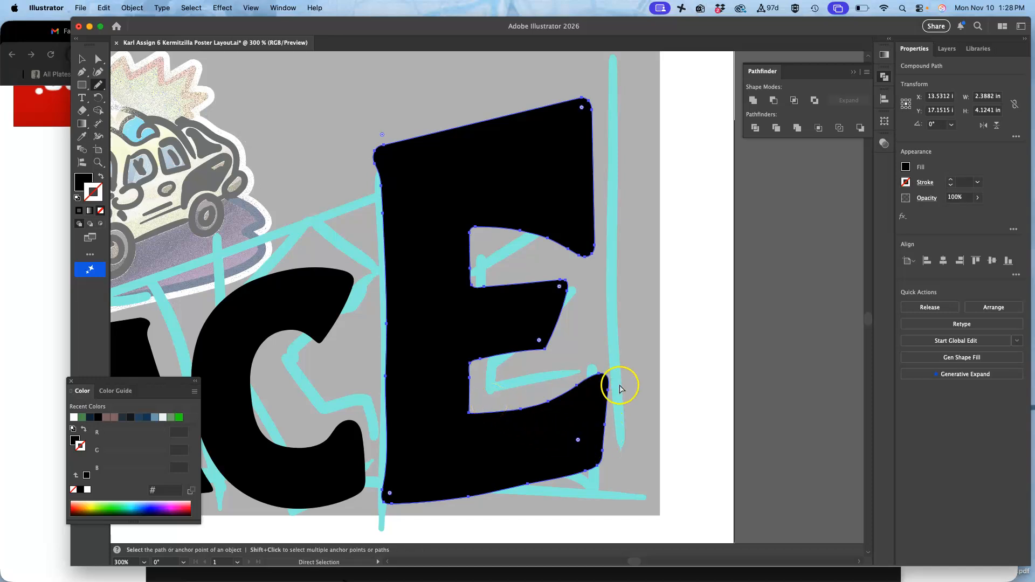
Smooth the outer edge of the final E's stem along the sketch line with the Pencil tool and deselect the letter.
drag(387, 325, 387, 341)
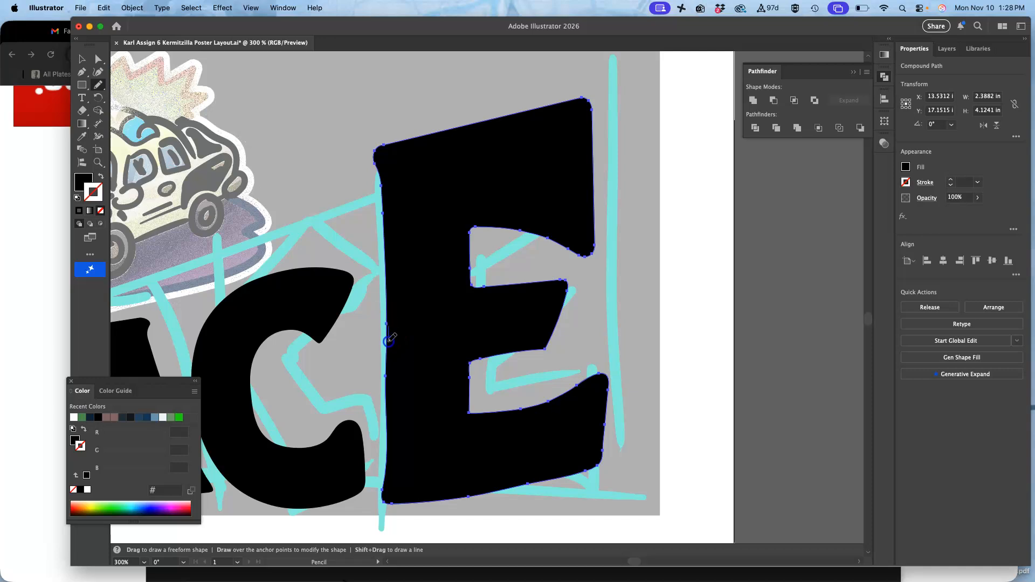
drag(393, 453, 381, 473)
drag(388, 301, 388, 358)
drag(388, 459, 386, 474)
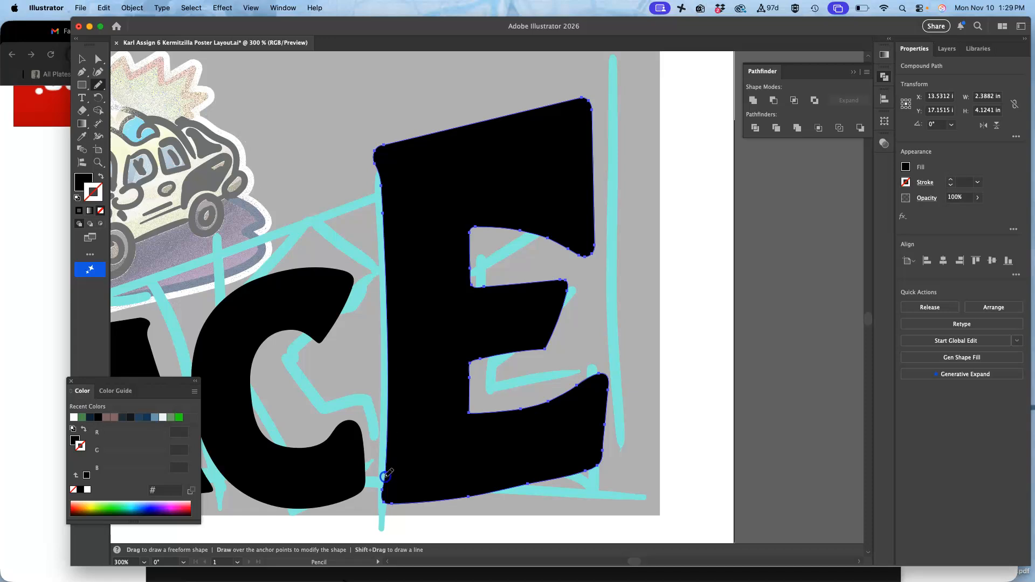
super+click(629, 353)
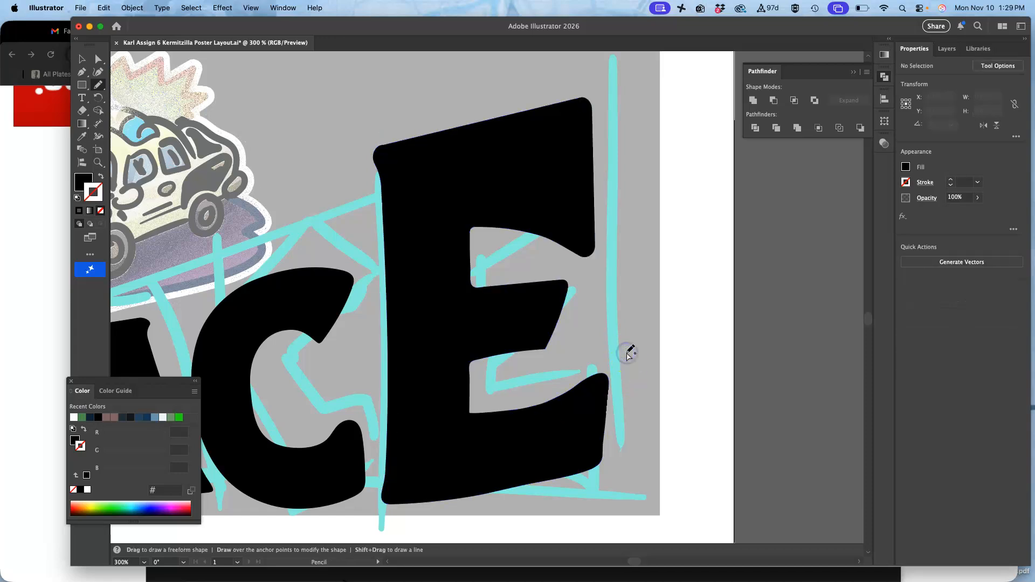
Hide Layer 1 and view the whole poster's lettering without the artwork and sketch behind it.
key(super+minus)
key(super+minus)
key(super+minus)
key(super+minus)
key(super+minus)
scroll(629, 353, up, 3)
scroll(630, 353, left, 3)
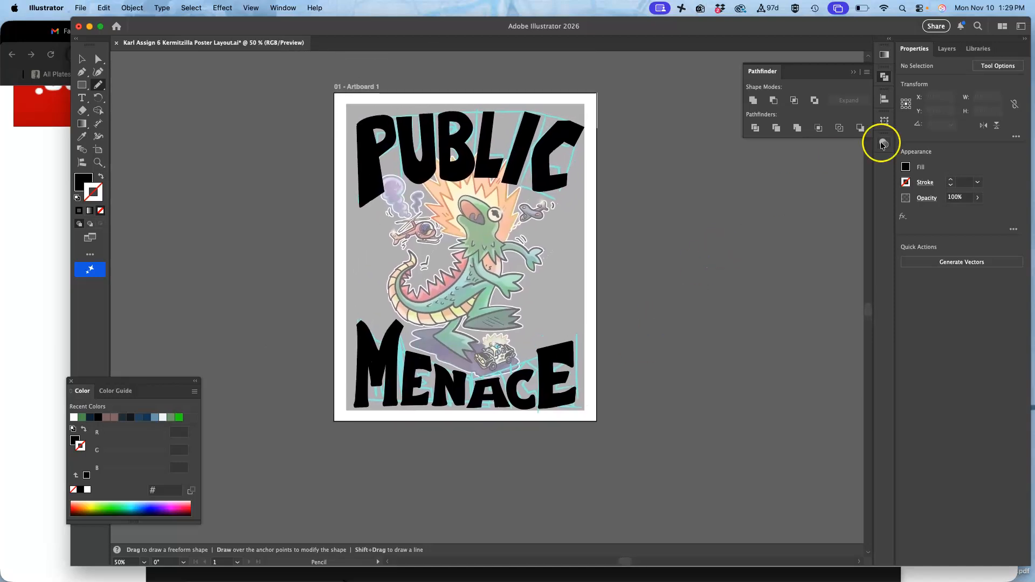
click(948, 50)
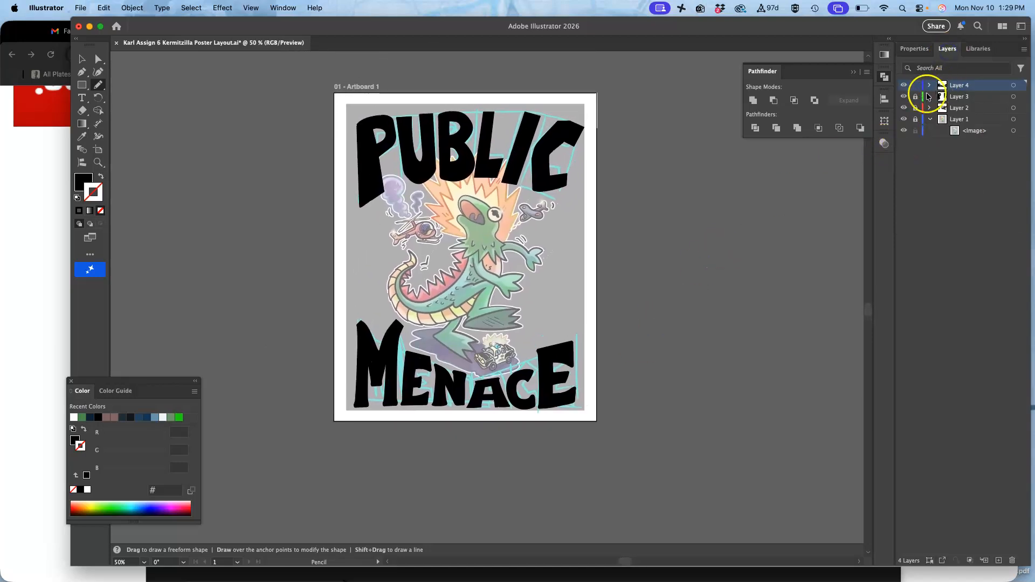
click(904, 119)
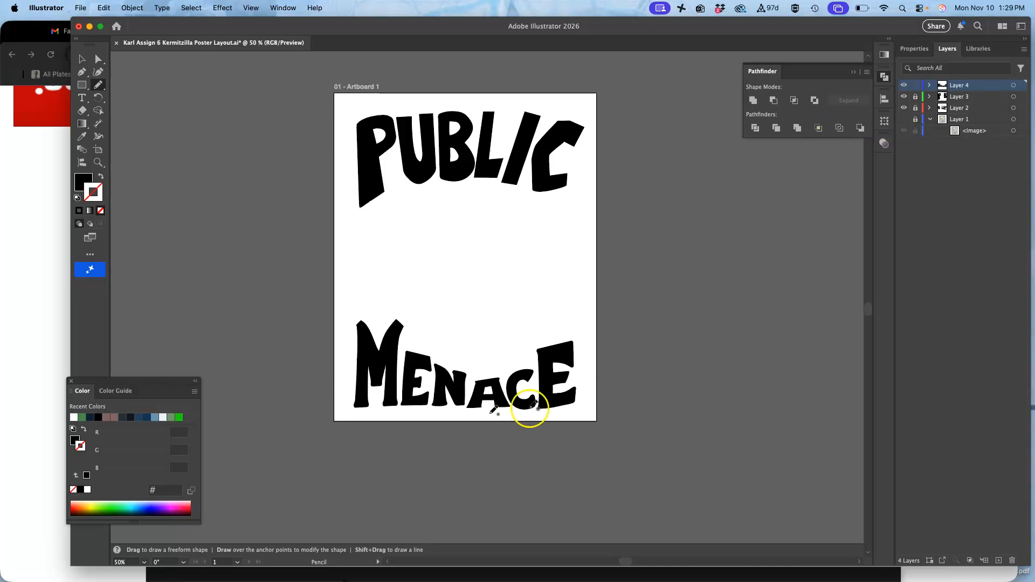
Stretch the first three letters of MENACE (M, E, N) downward together to about 5.63 in tall.
click(99, 59)
drag(306, 308, 462, 447)
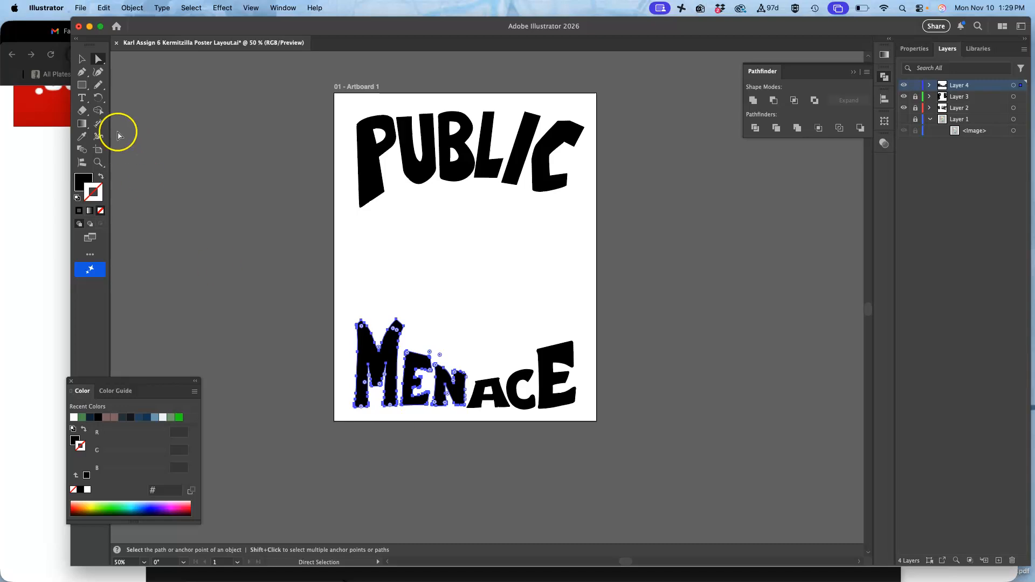
click(79, 59)
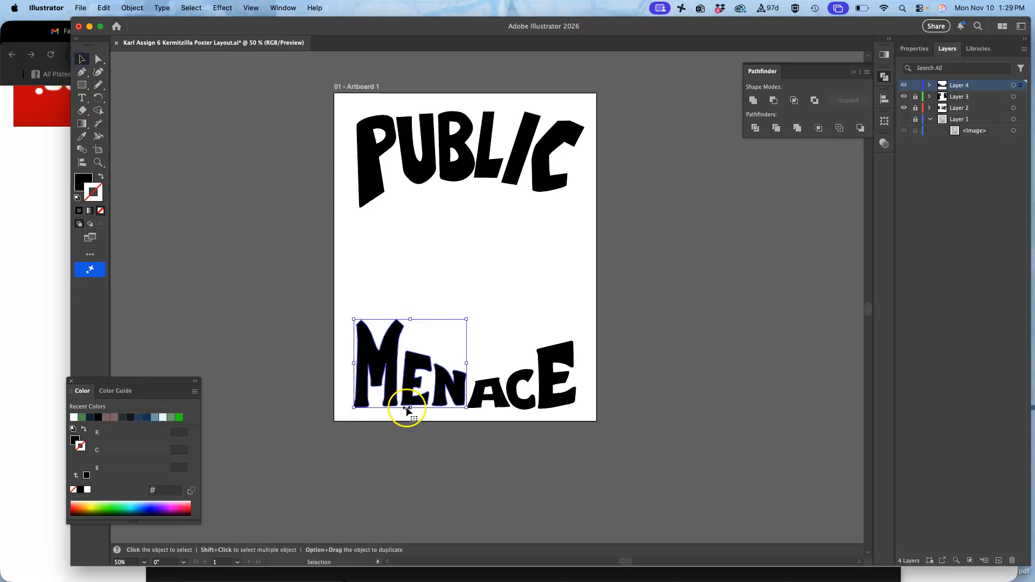
drag(410, 407, 410, 413)
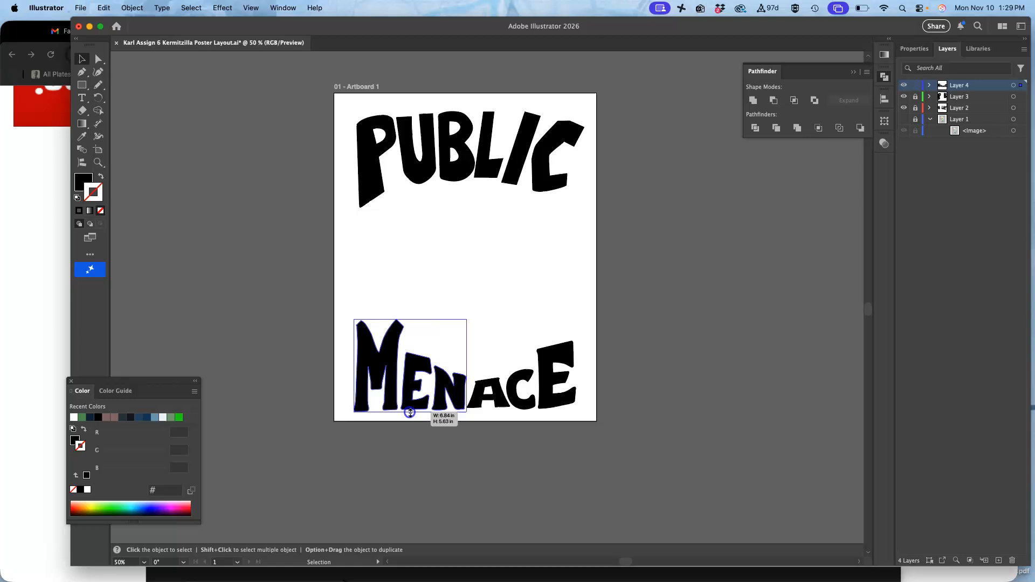
click(464, 425)
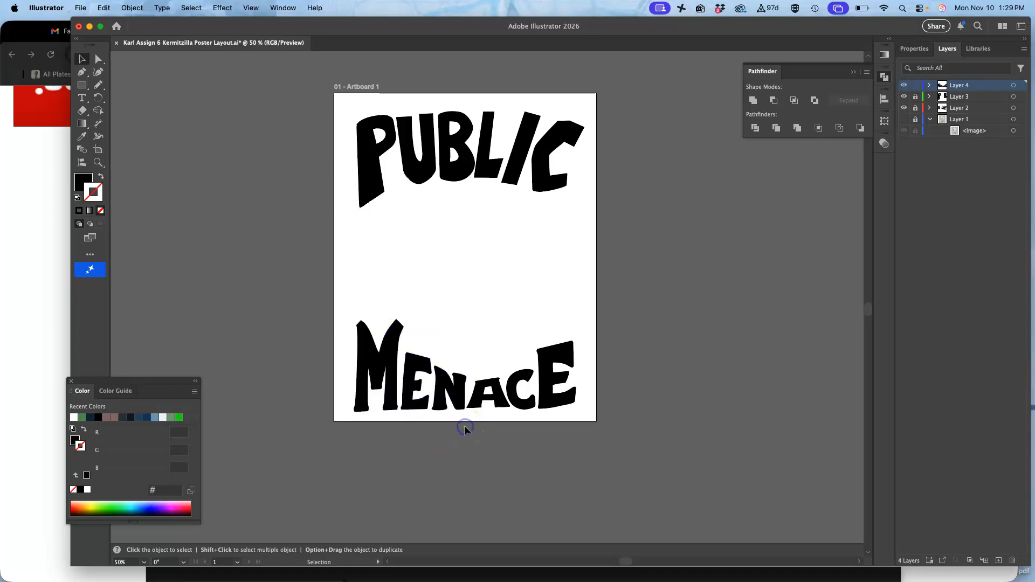
Toggle Layer 1's visibility to compare the lettering with and without the artwork, leaving the layer shown.
click(904, 120)
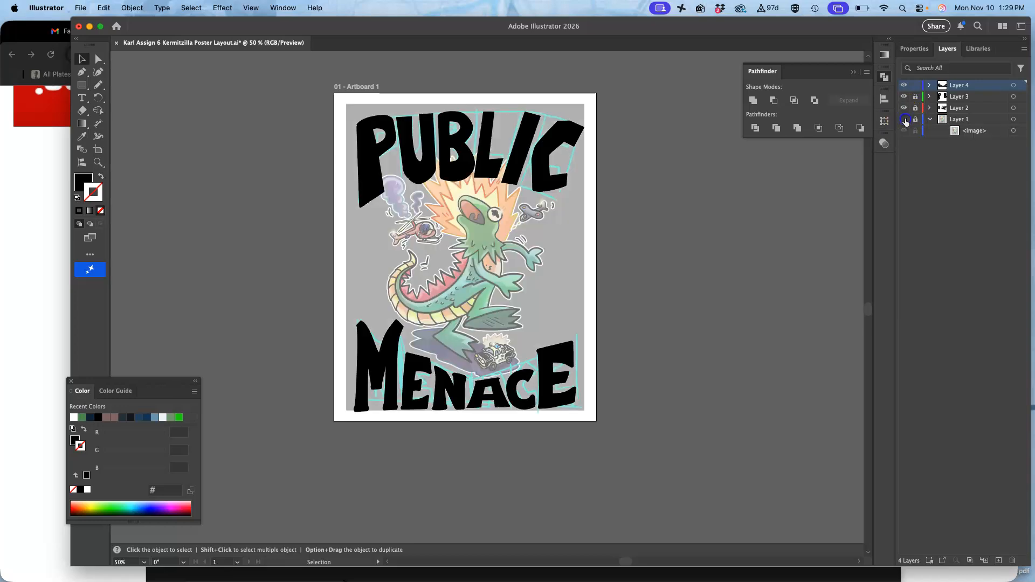
click(904, 119)
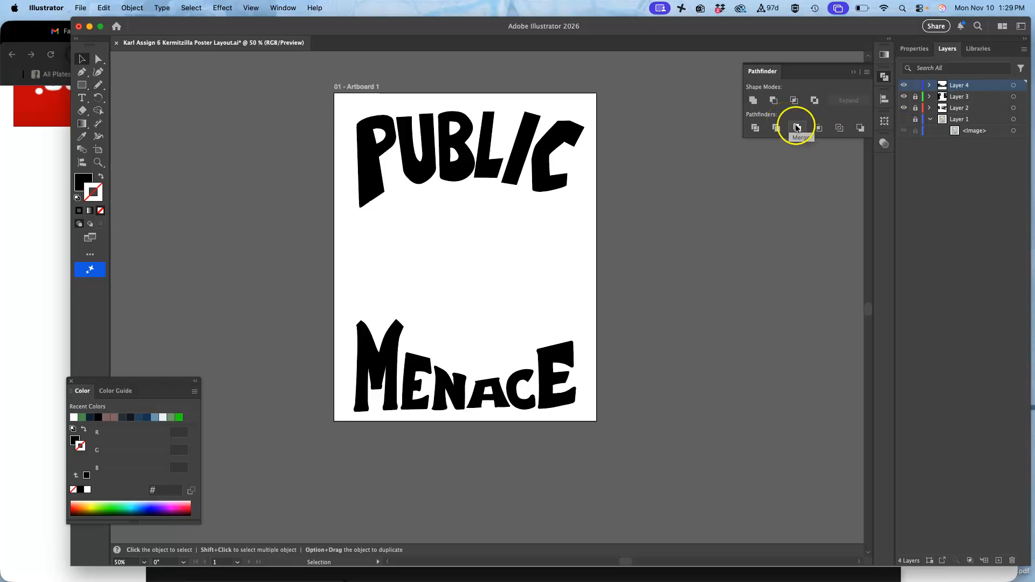
click(905, 120)
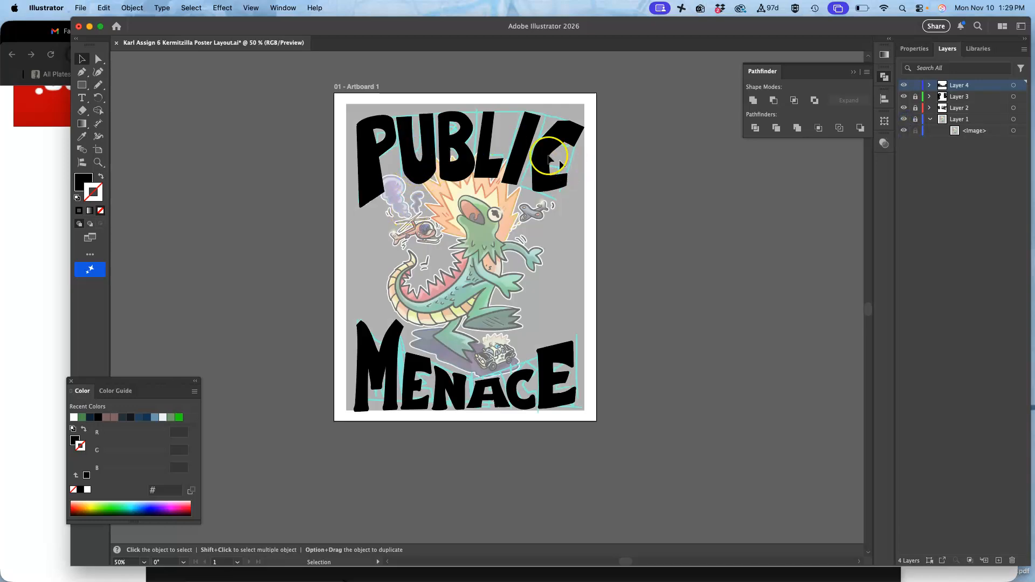
Examine up close how the PUBLIC and MENACE letters fit around the monster artwork and the sketch lines.
drag(498, 397, 485, 399)
scroll(466, 203, up, 6)
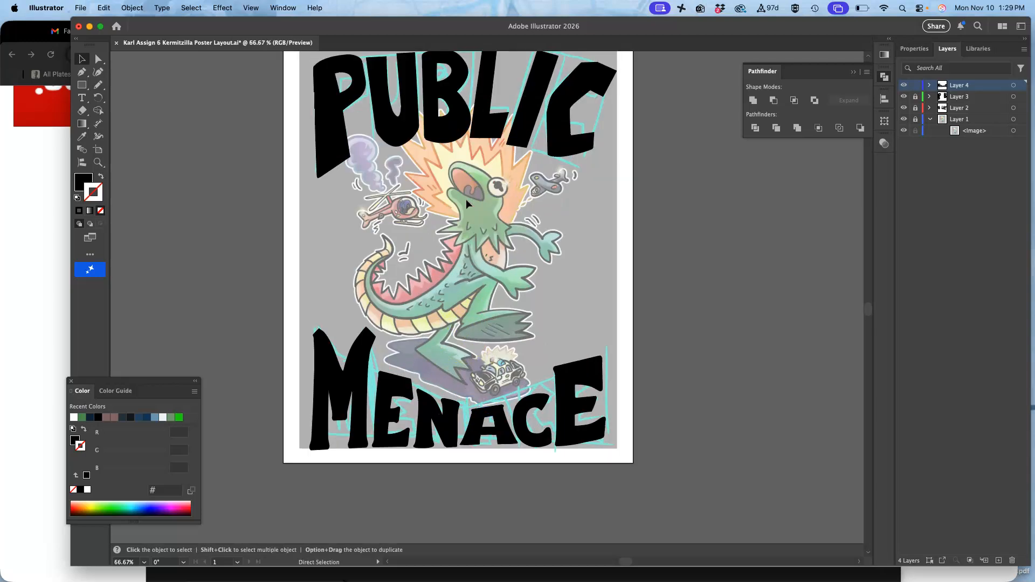
scroll(466, 203, up, 5)
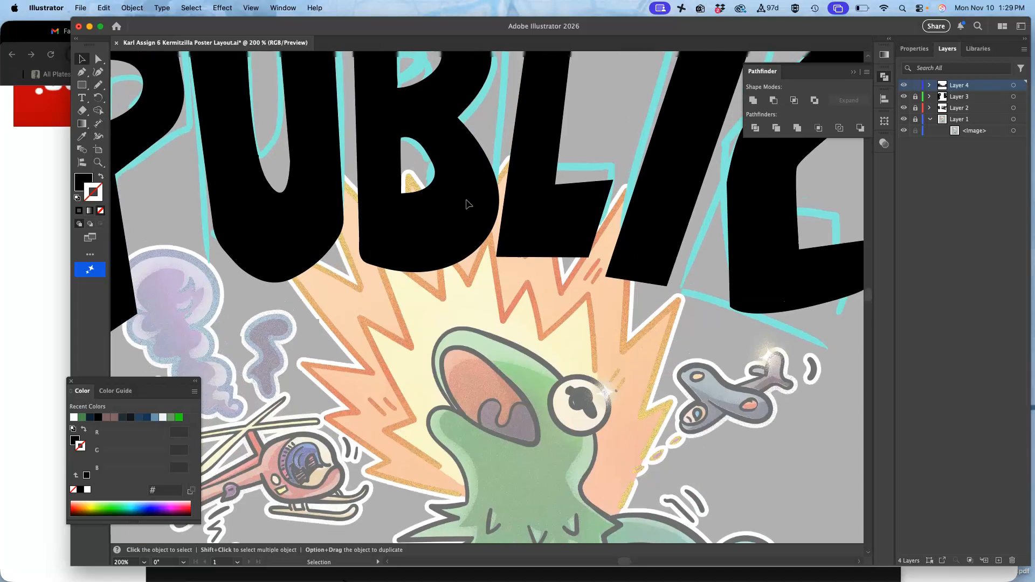
scroll(467, 203, right, 2)
scroll(466, 201, down, 10)
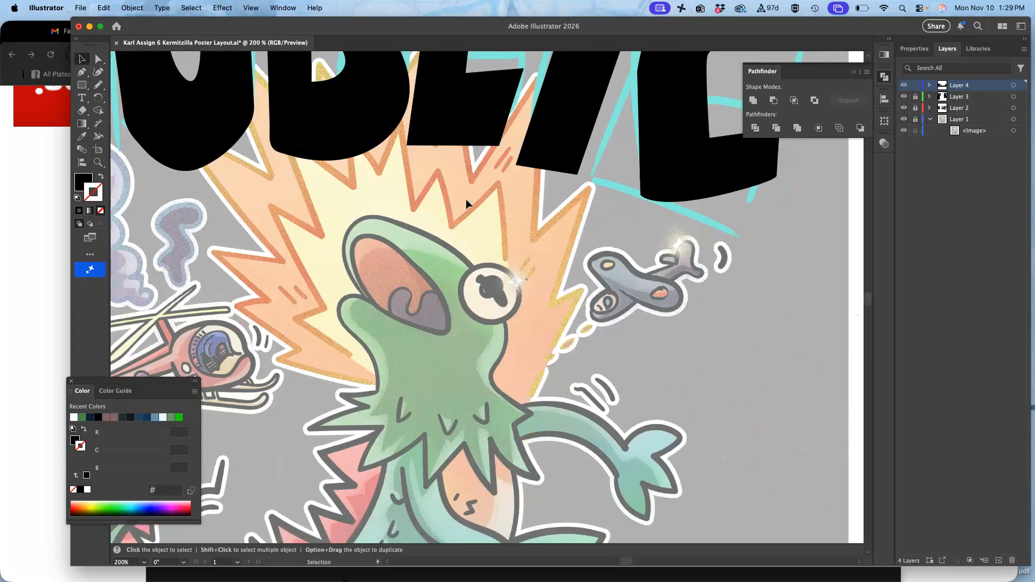
scroll(468, 204, left, 4)
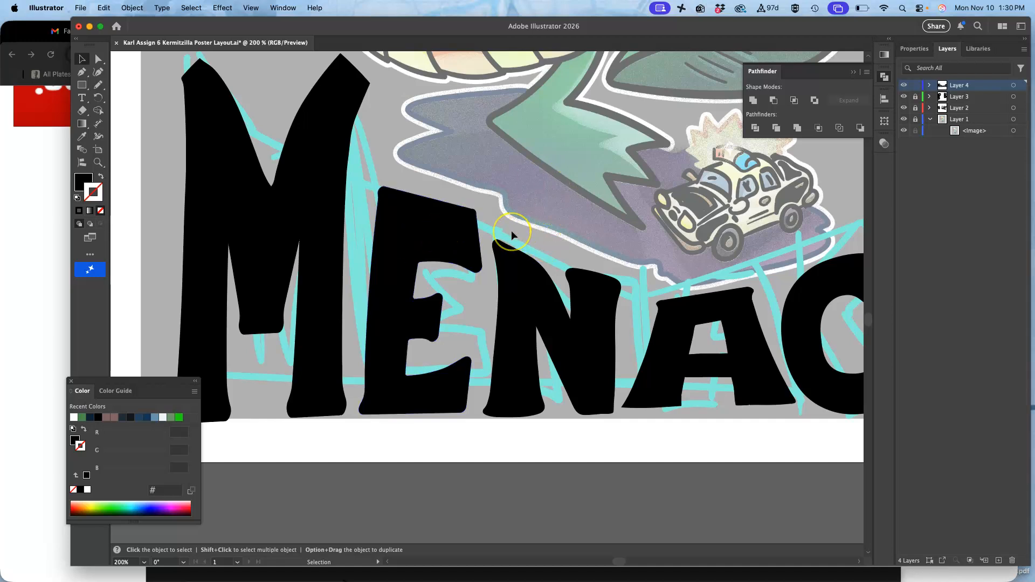
key(super+minus)
key(super+minus)
key(super+minus)
key(super+minus)
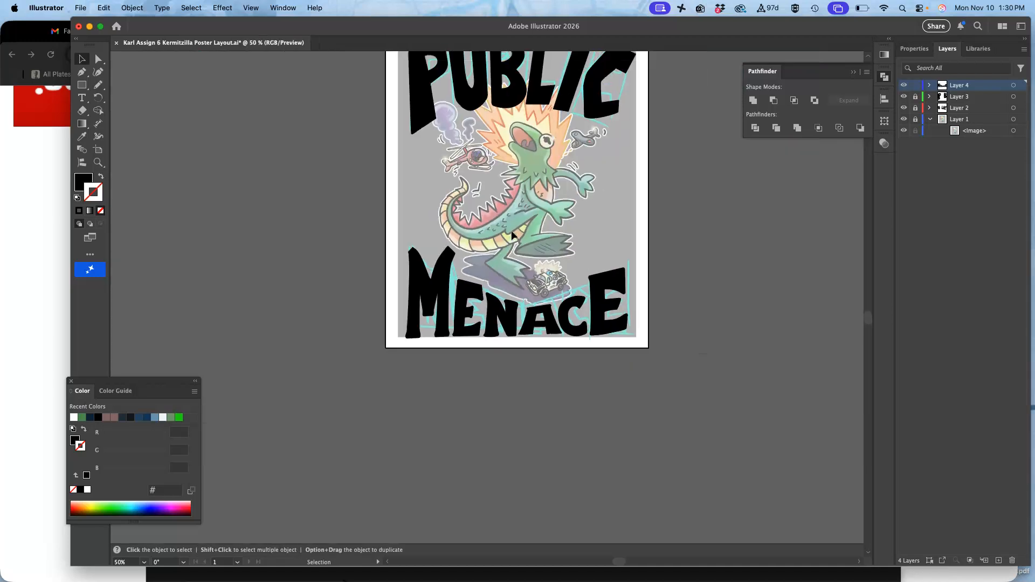
scroll(511, 236, up, 3)
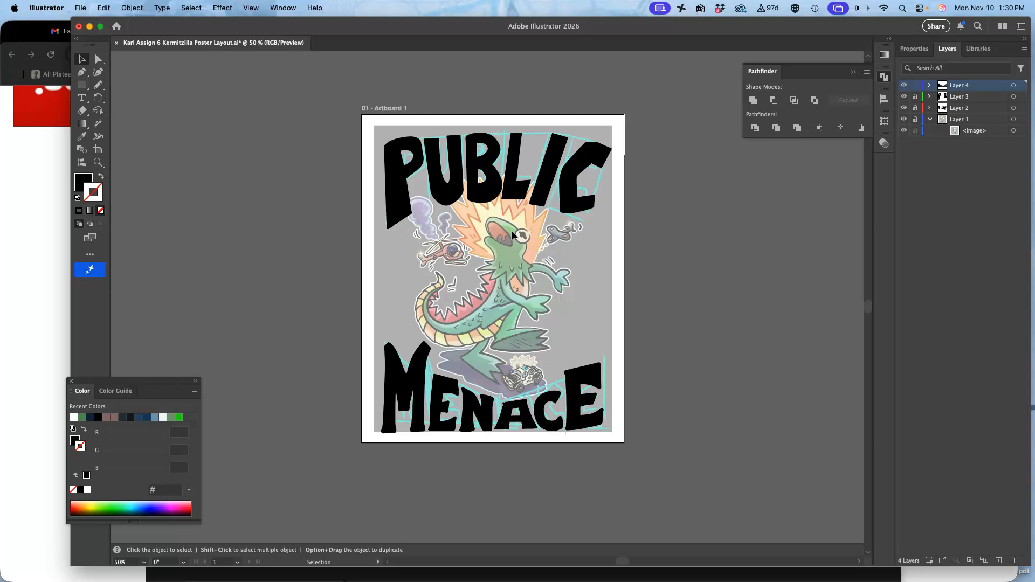
Redraw the M's two pointed peaks with the Pencil tool as broader, blunter tops with rounded corners.
click(425, 359)
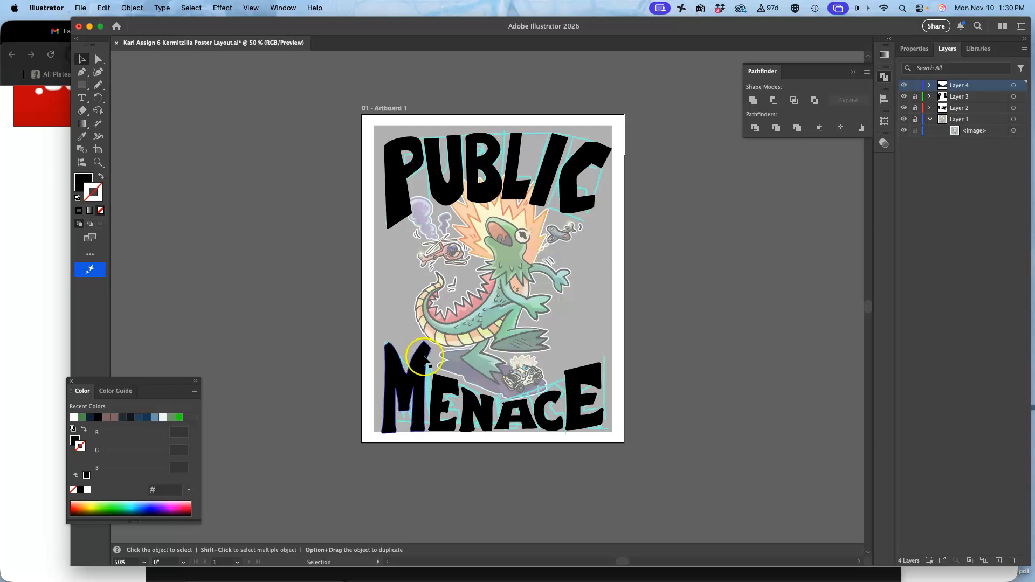
key(super+equal)
key(super+equal)
key(super+equal)
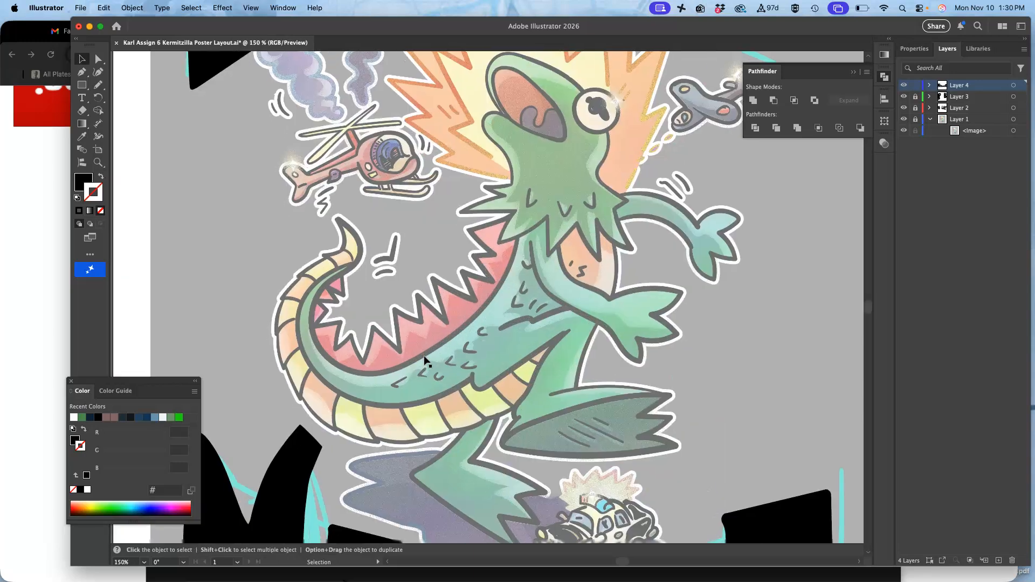
scroll(425, 360, down, 6)
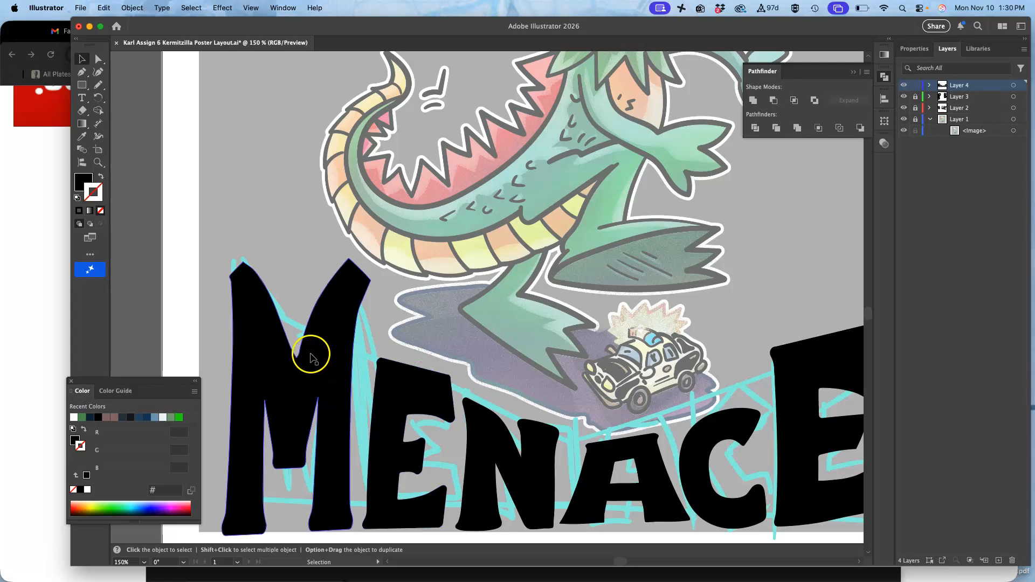
click(98, 59)
click(338, 330)
click(98, 86)
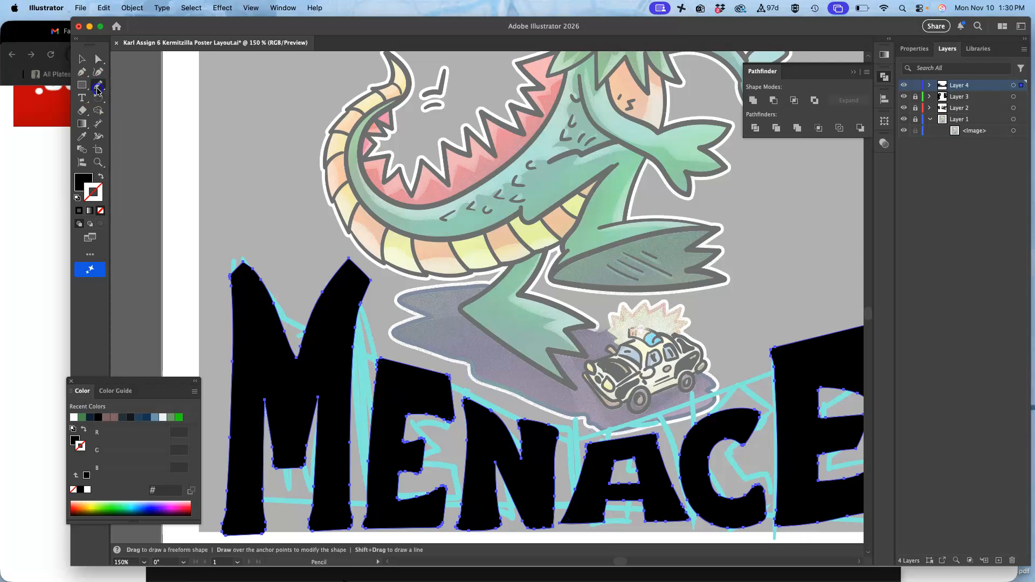
drag(370, 279, 370, 279)
drag(235, 280, 232, 282)
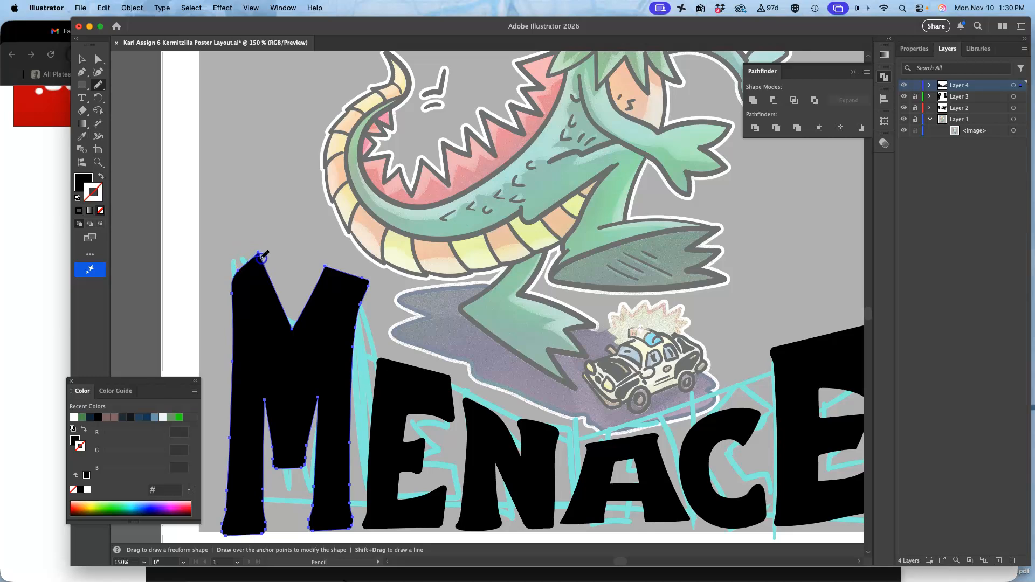
drag(265, 259, 324, 273)
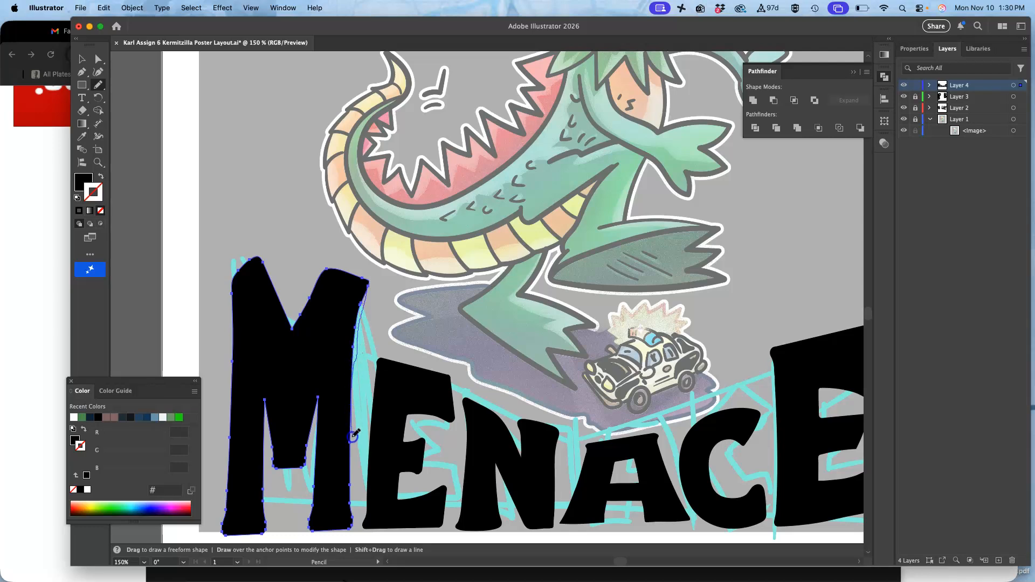
Straighten the M's edge facing the E and refine its upper V notch with the Pencil tool, undoing a stray stroke.
drag(349, 462, 349, 464)
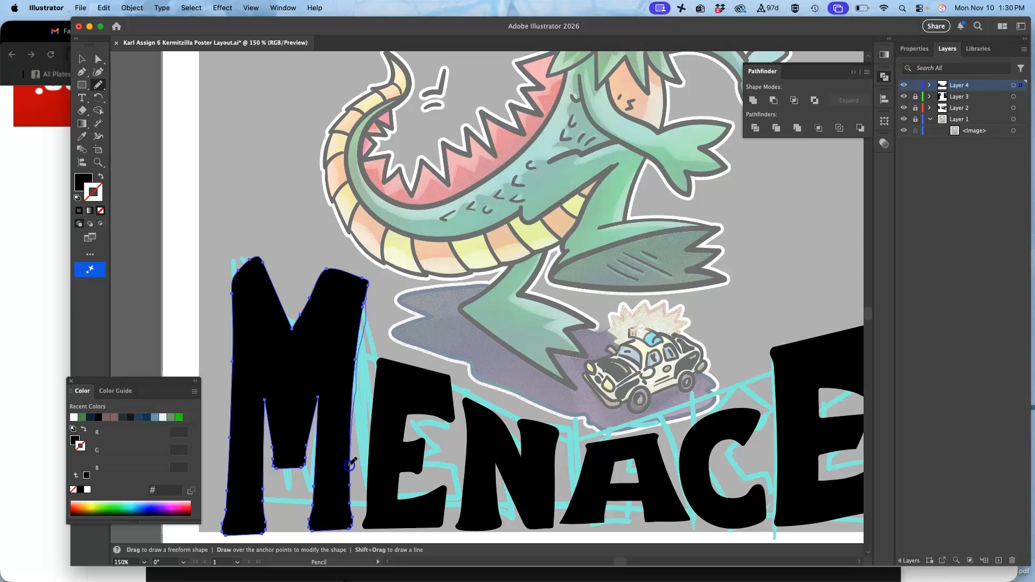
mouse_move(349, 480)
mouse_down()
mouse_move(358, 432)
mouse_move(253, 257)
mouse_up()
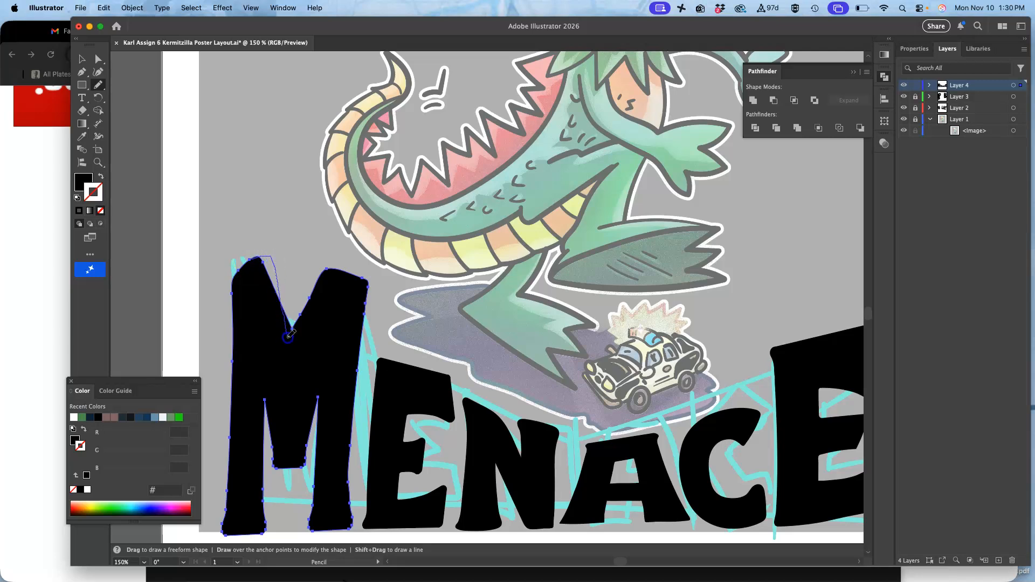
mouse_move(295, 324)
mouse_down()
mouse_move(328, 311)
mouse_move(274, 289)
mouse_move(255, 258)
mouse_up()
key(super+z)
drag(295, 323, 294, 325)
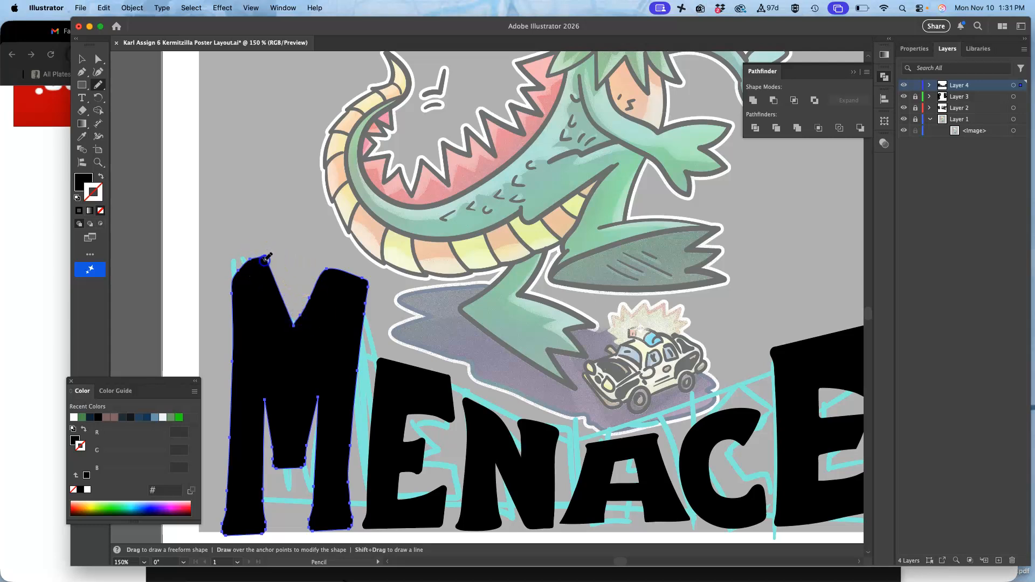
super+click(291, 263)
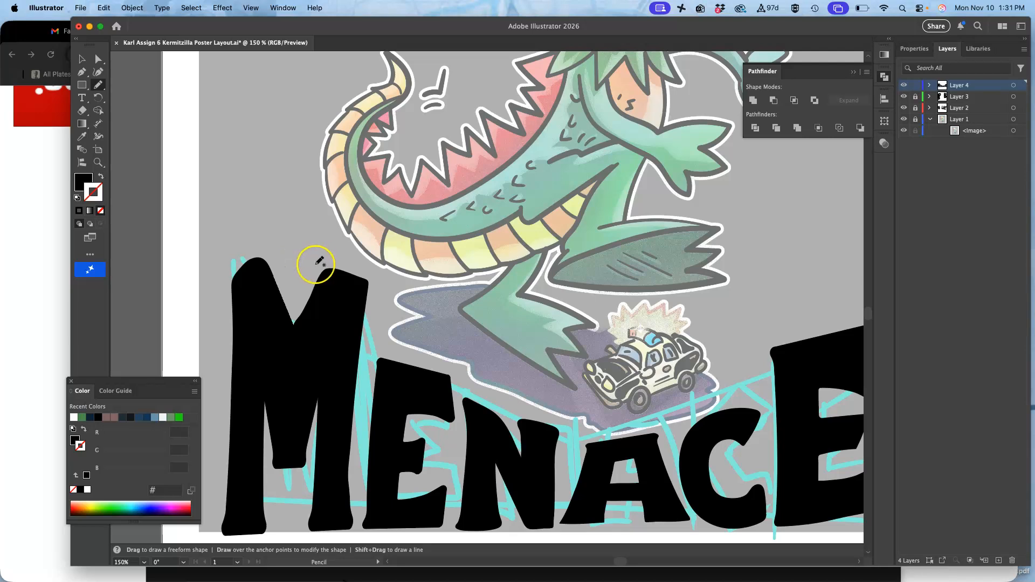
Try to redraw the M's outer edge facing the E farther inward with the Pencil tool.
key(super+0)
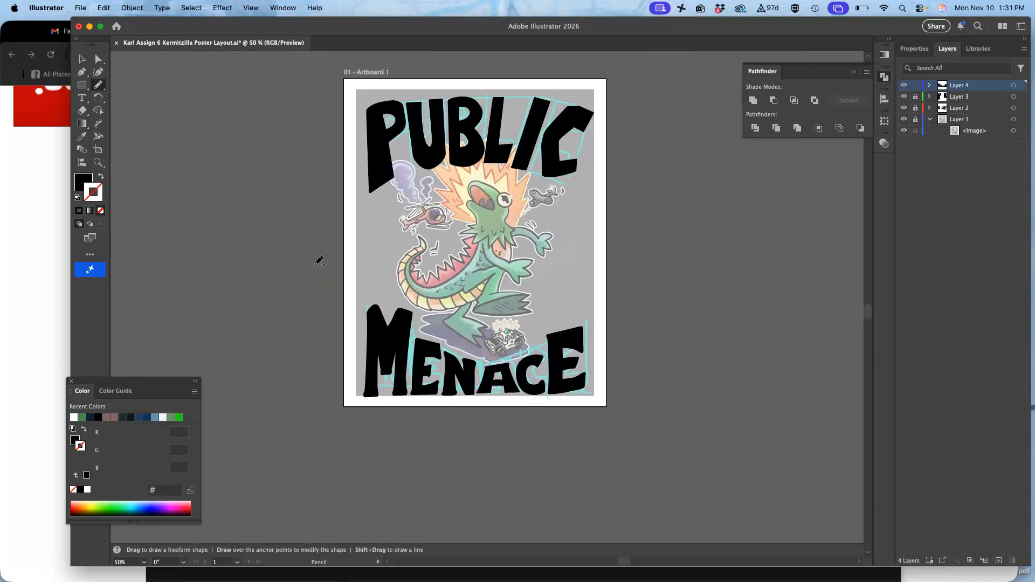
key(super+equal)
key(super+equal)
key(super+equal)
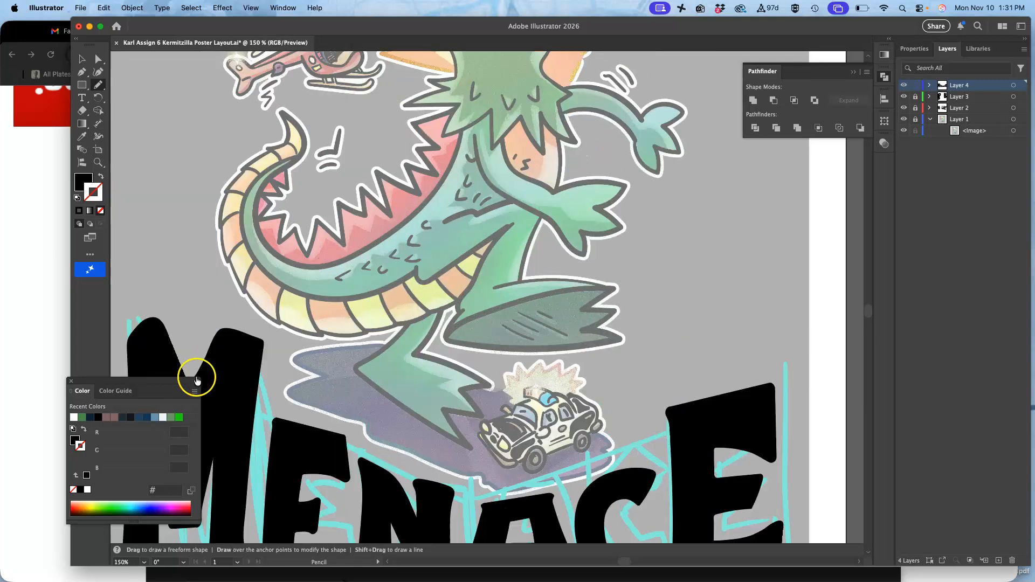
scroll(278, 300, down, 5)
scroll(278, 300, left, 3)
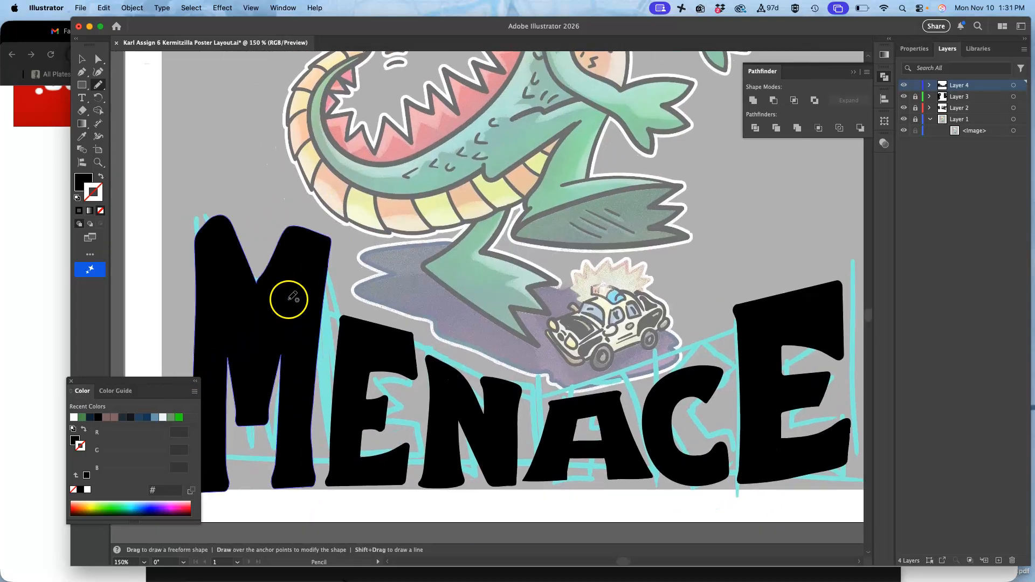
super+click(302, 282)
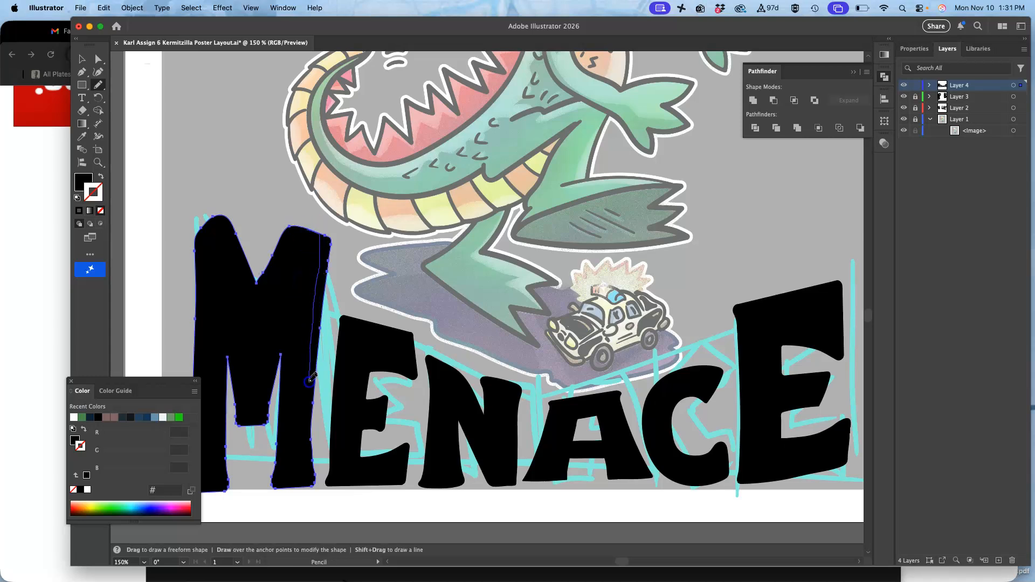
drag(311, 423, 312, 434)
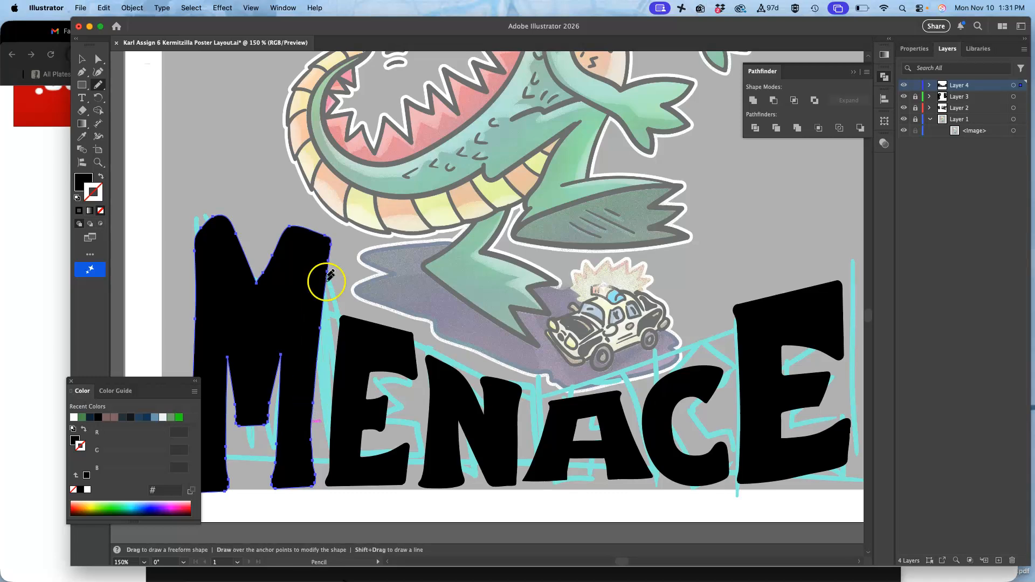
Pull the M's upper corner facing the E slightly inward, and smooth the edge below it with the Pencil tool.
drag(98, 59, 140, 88)
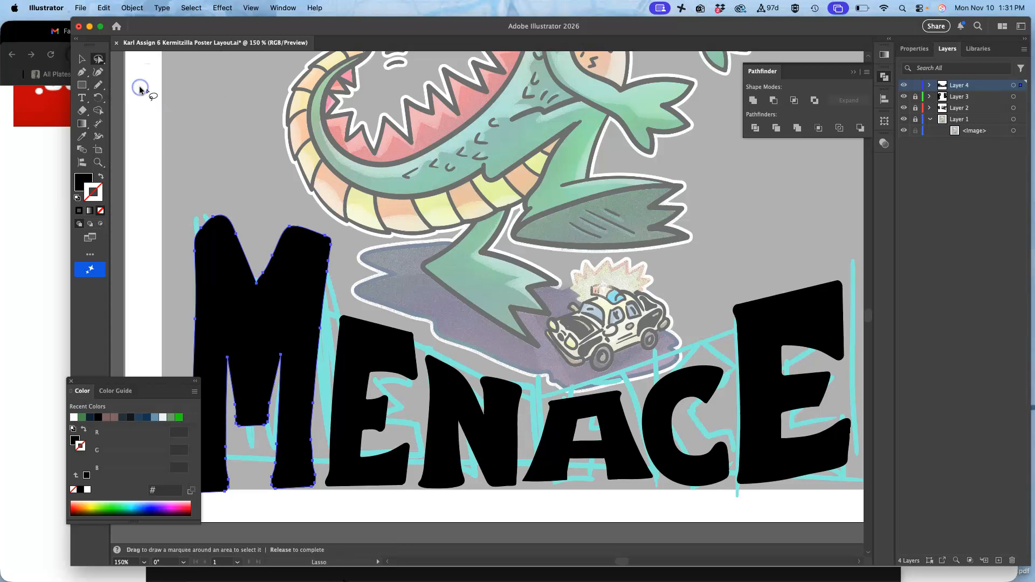
click(323, 224)
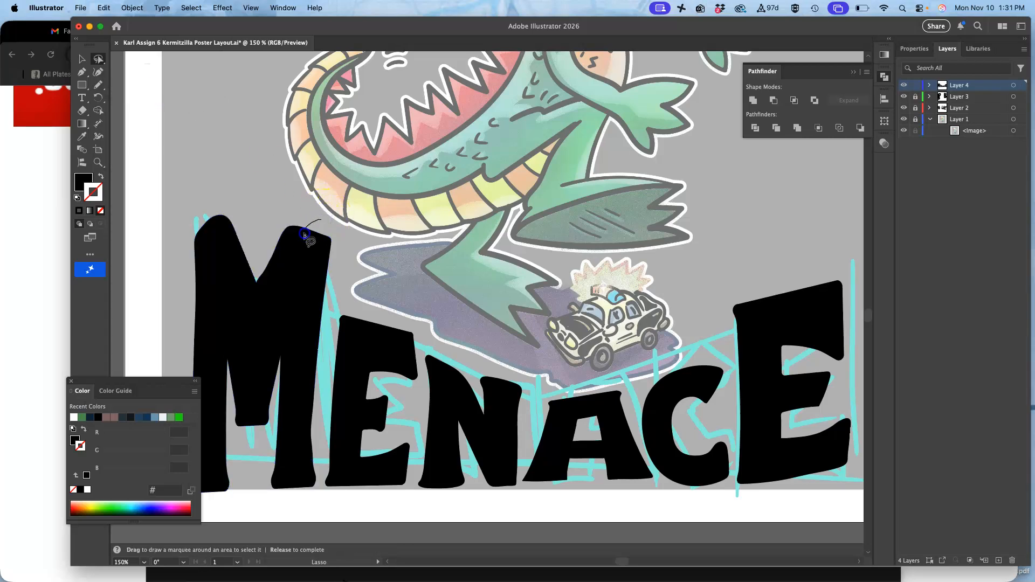
drag(338, 229, 338, 230)
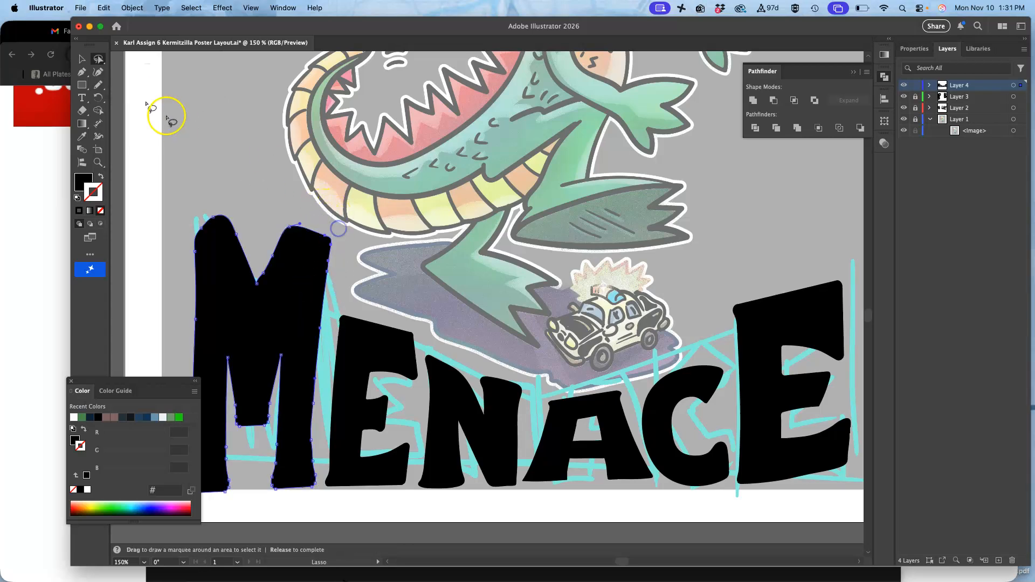
drag(100, 64, 123, 66)
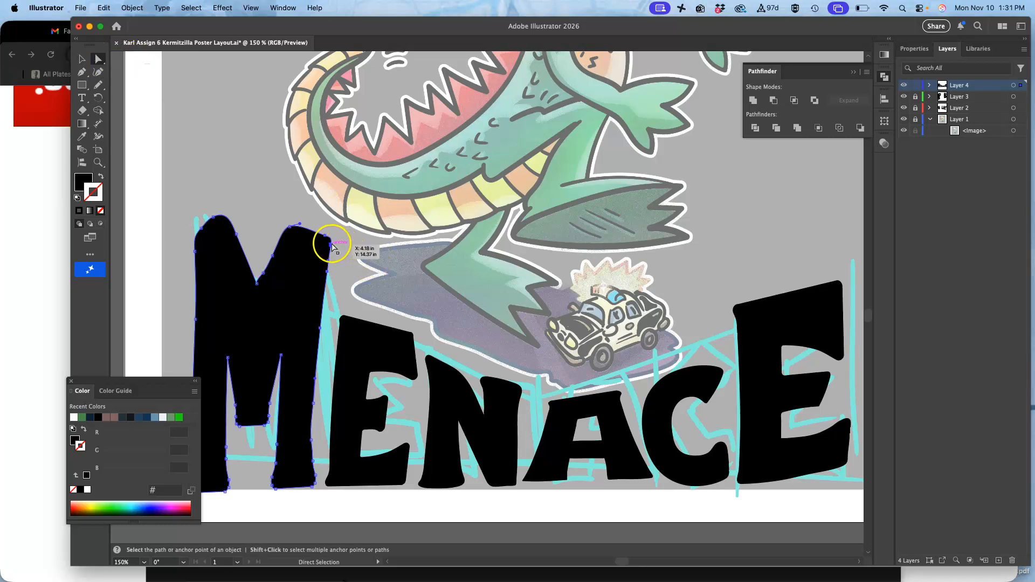
drag(330, 242, 328, 242)
click(254, 277)
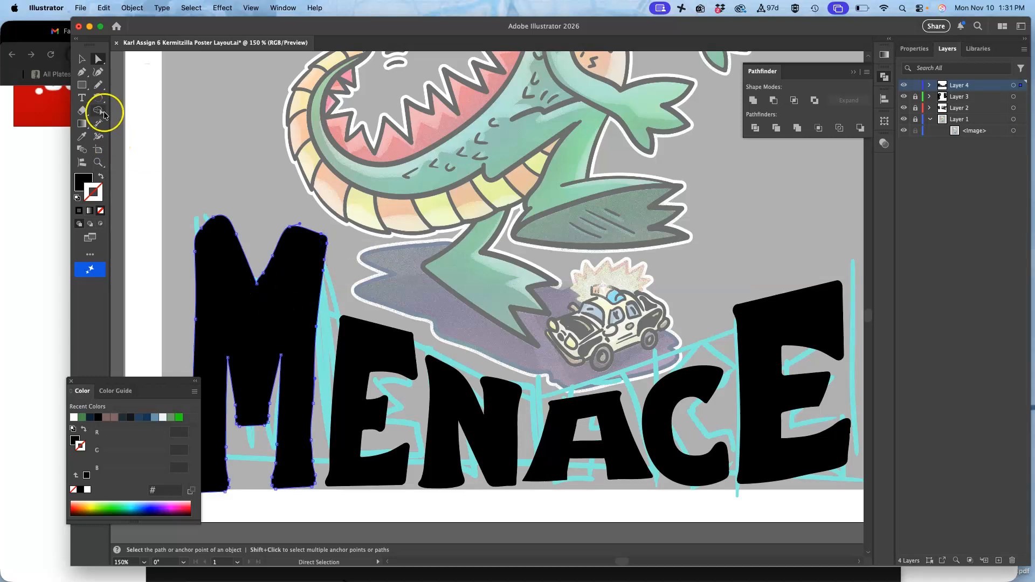
click(98, 89)
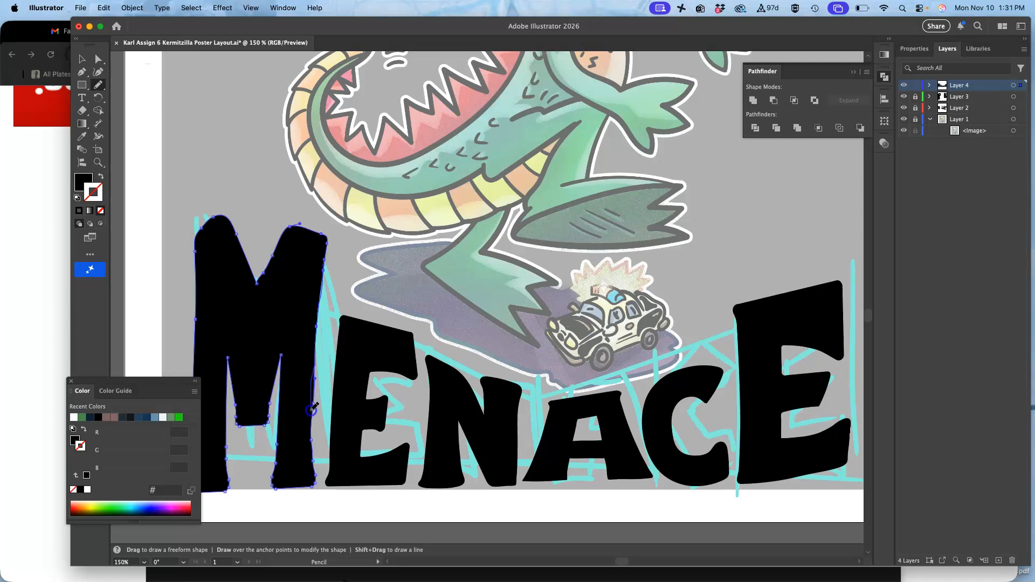
drag(313, 441, 313, 456)
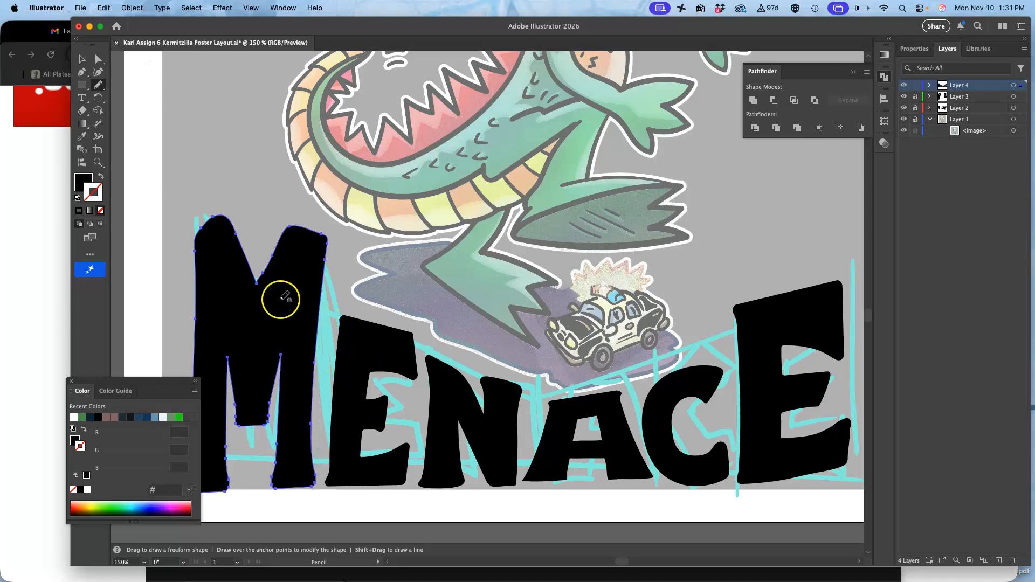
Stretch the M slightly wider toward the E and check its proportions against the whole poster.
click(82, 59)
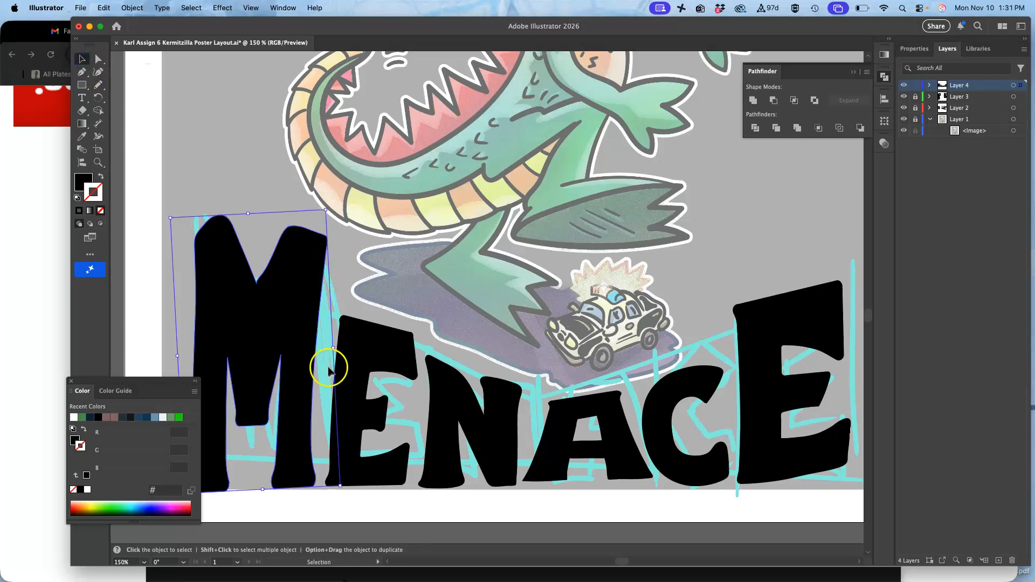
drag(334, 348, 338, 350)
click(241, 248)
key(super+minus)
key(super+minus)
key(super+minus)
key(super+minus)
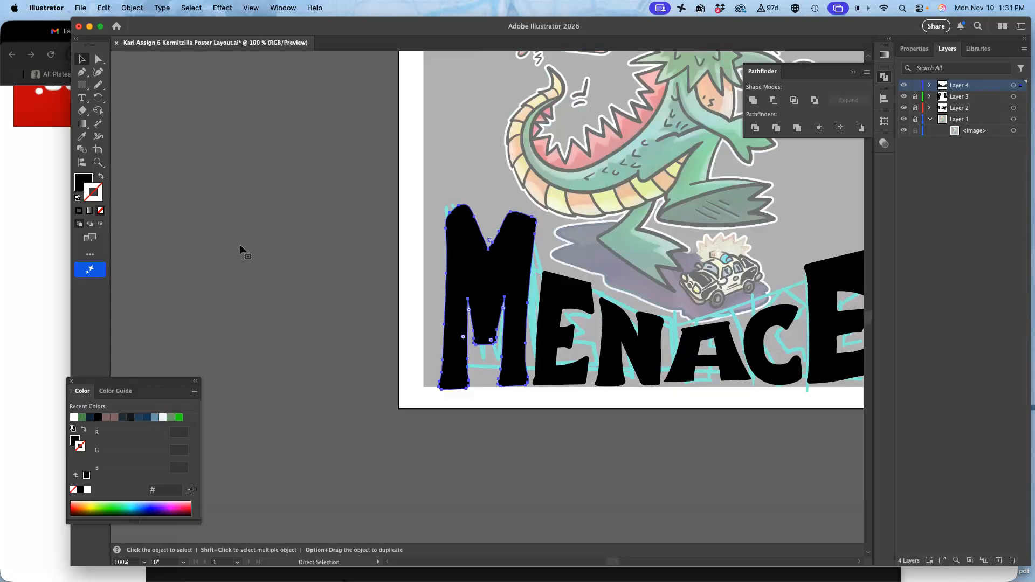
scroll(240, 248, up, 2)
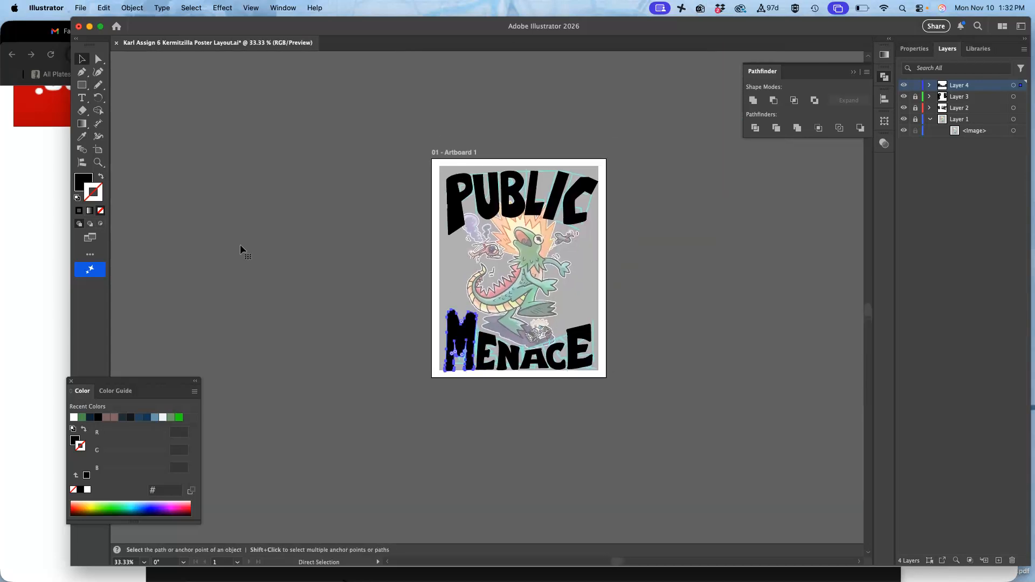
Round the lower-left corner of the first E in MENACE with the Pencil tool.
key(super+equal)
key(super+equal)
key(super+equal)
key(super+equal)
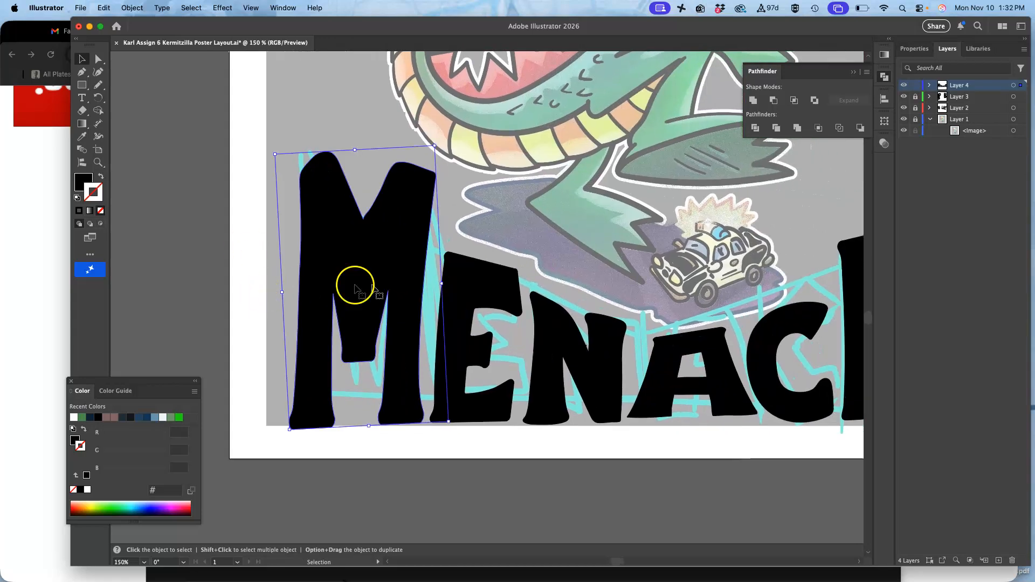
key(a)
click(475, 293)
key(v)
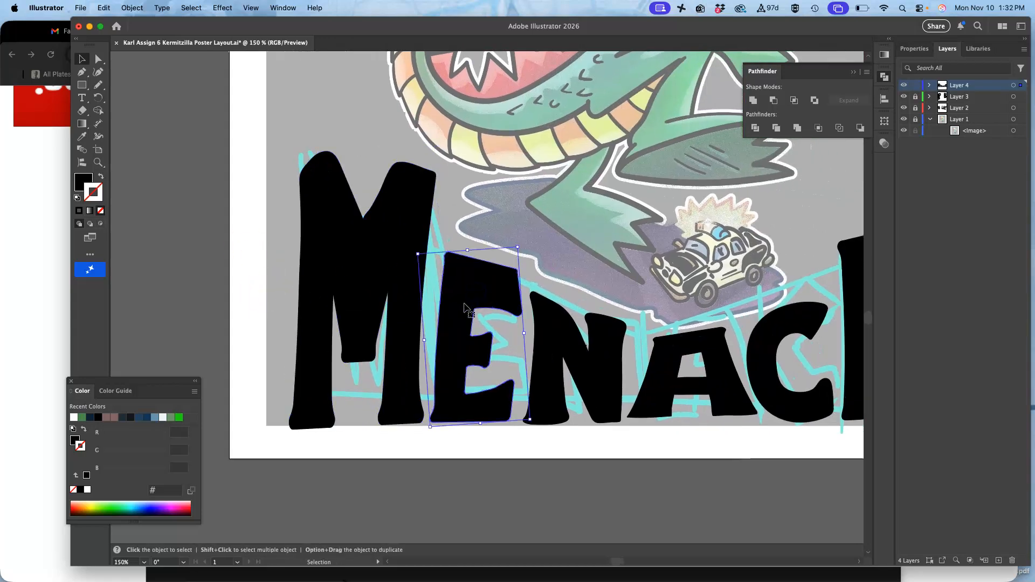
click(99, 84)
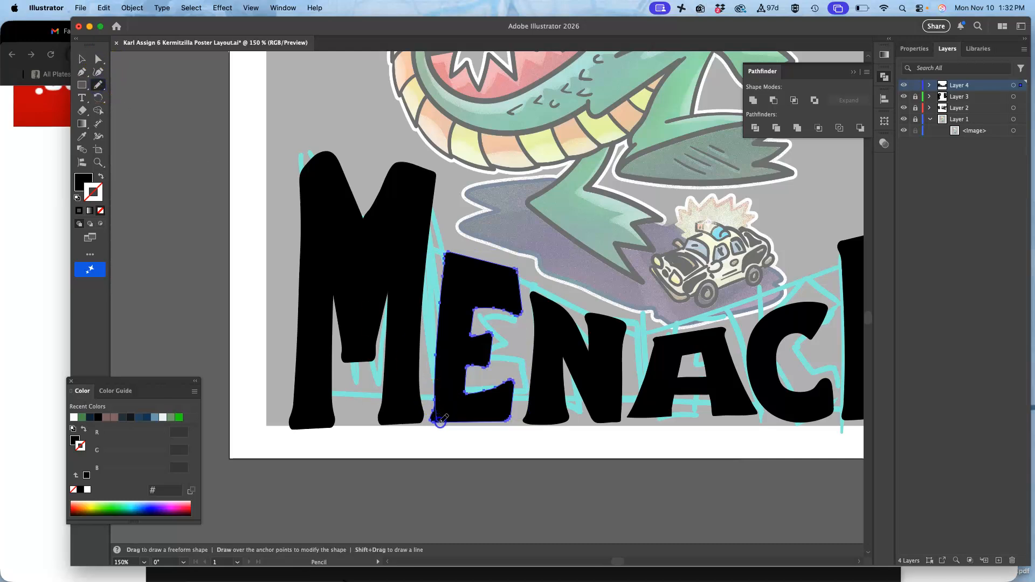
click(452, 454)
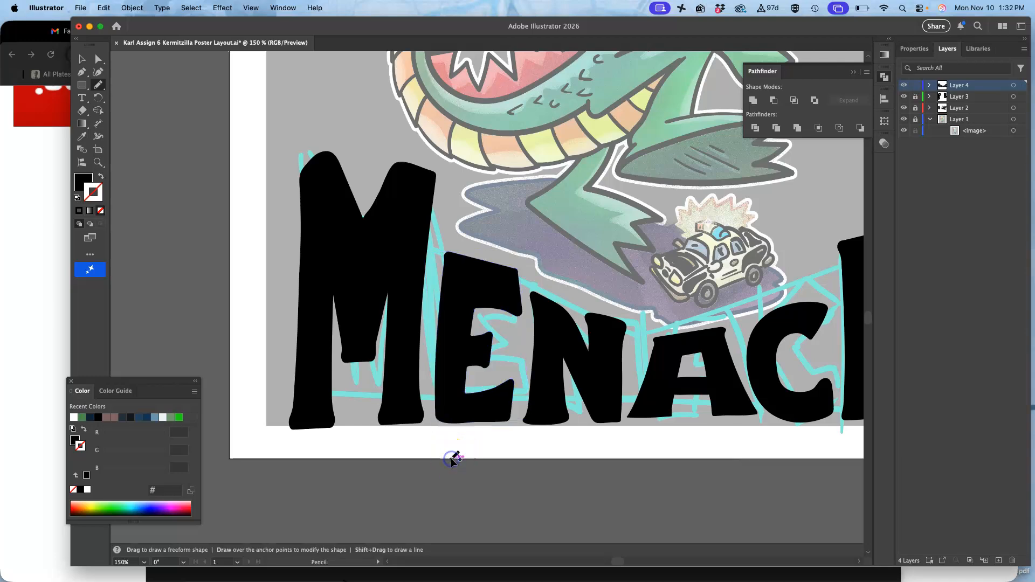
Smooth and round the upper-left corner of the A in MENACE with the Pencil tool, then deselect the letters.
scroll(453, 458, right, 6)
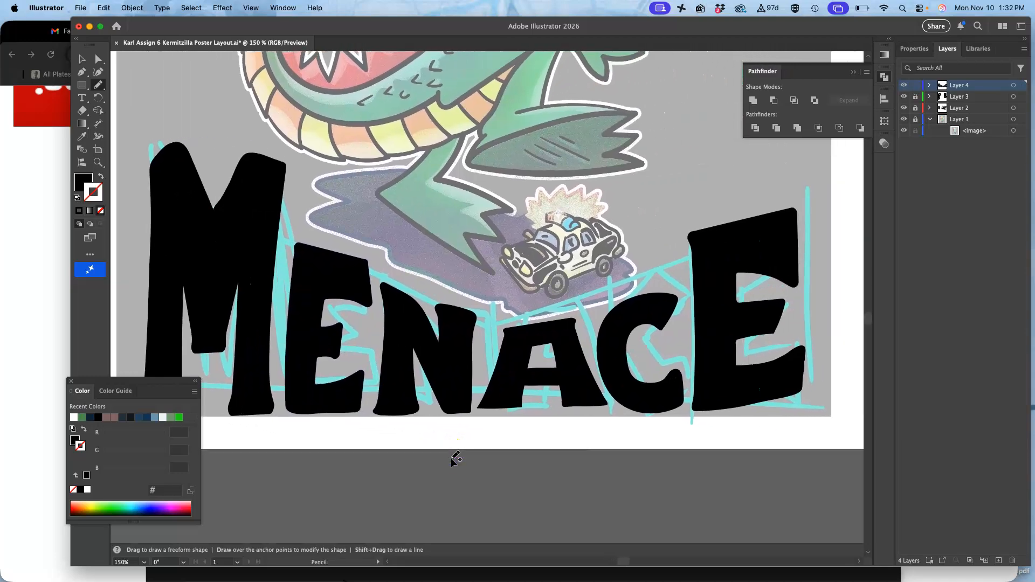
scroll(453, 458, left, 3)
super+click(617, 330)
key(super+a)
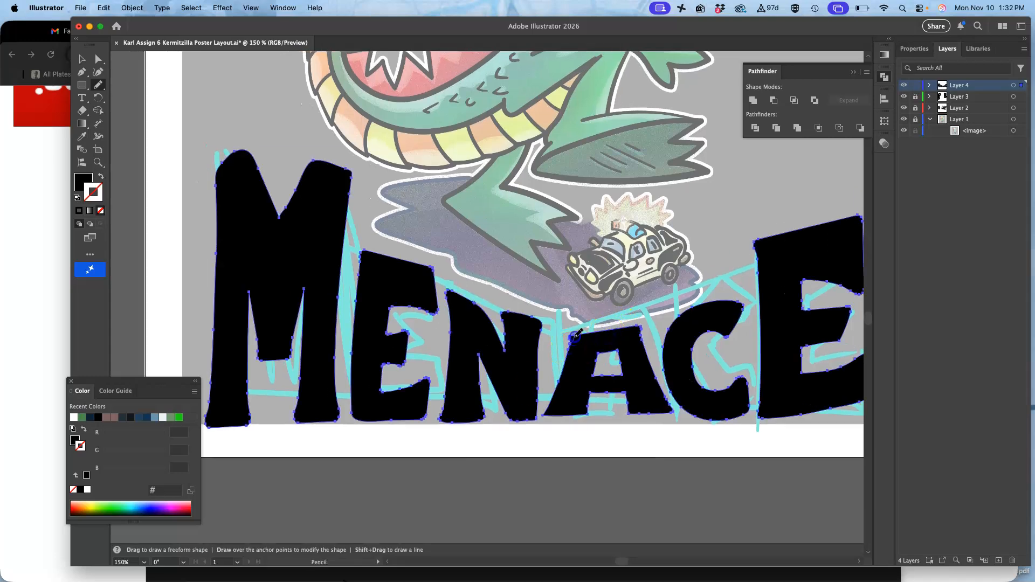
mouse_move(582, 335)
mouse_down()
mouse_move(566, 362)
mouse_move(569, 349)
mouse_up()
super+click(567, 455)
key(super+a)
drag(582, 334, 583, 332)
super+click(585, 439)
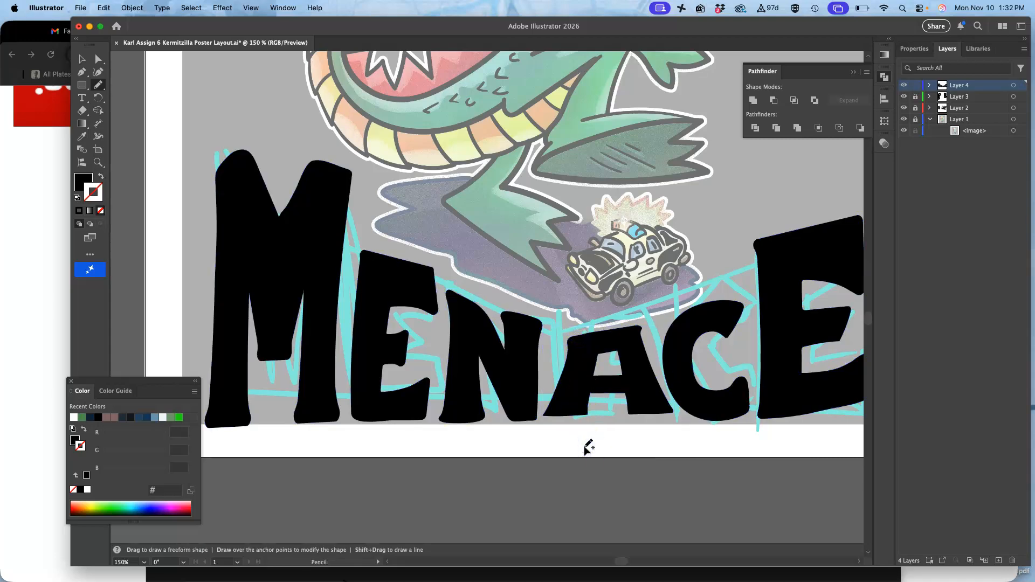
Review the lettering on the whole poster and save the document.
key(super+minus)
key(super+minus)
key(super+minus)
click(815, 230)
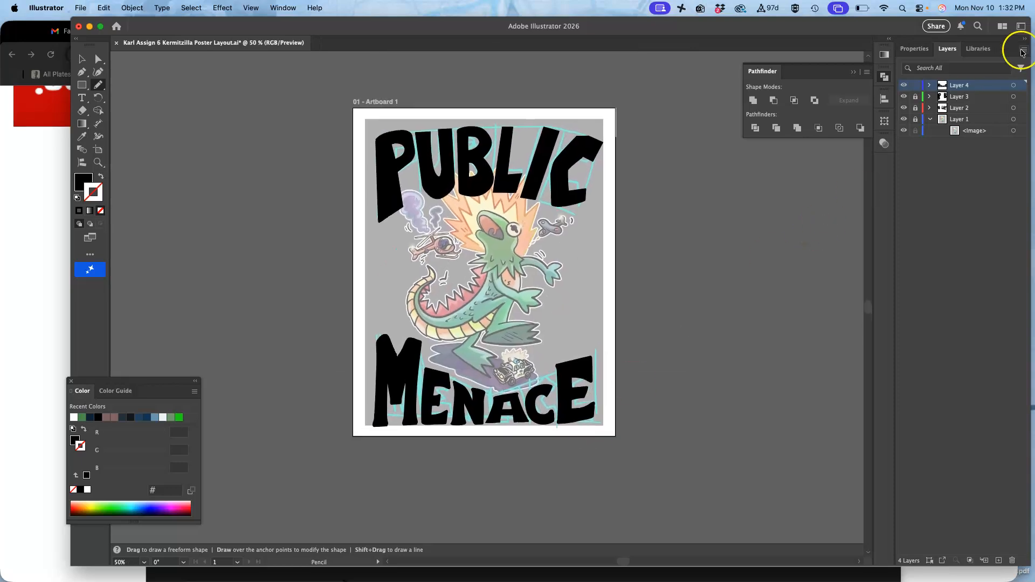
key(super+s)
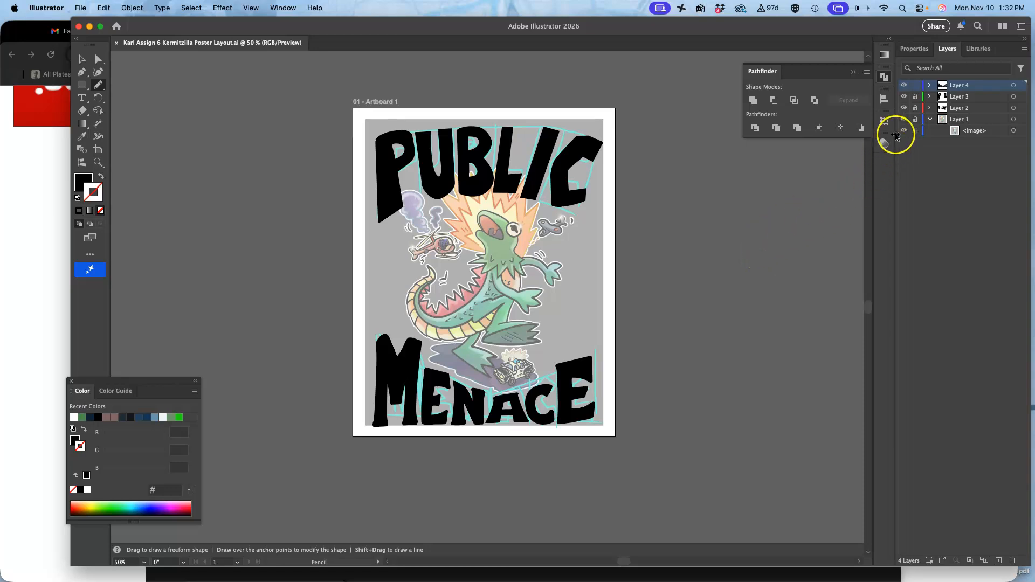
Hide Layer 1 and the MENACE lettering on Layer 4, and unlock Layers 2 and 3 that hold PUBLIC.
click(907, 120)
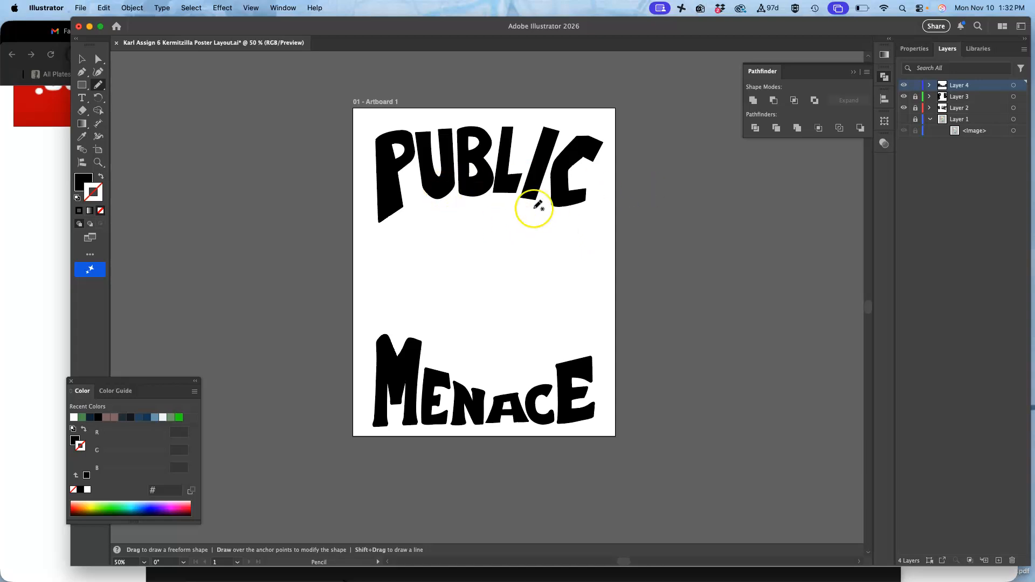
click(903, 110)
click(903, 110)
click(905, 98)
click(904, 98)
click(903, 86)
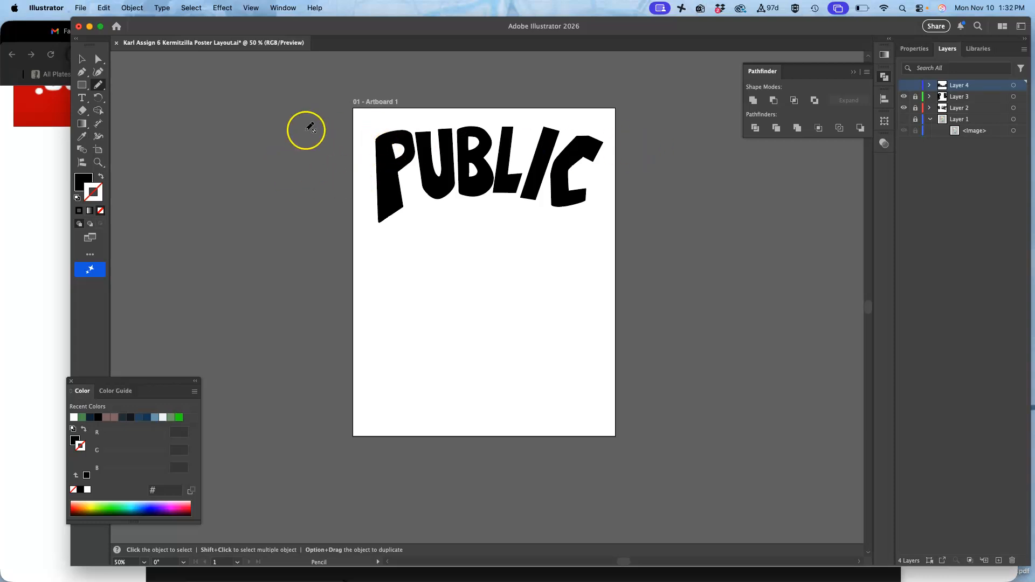
click(98, 61)
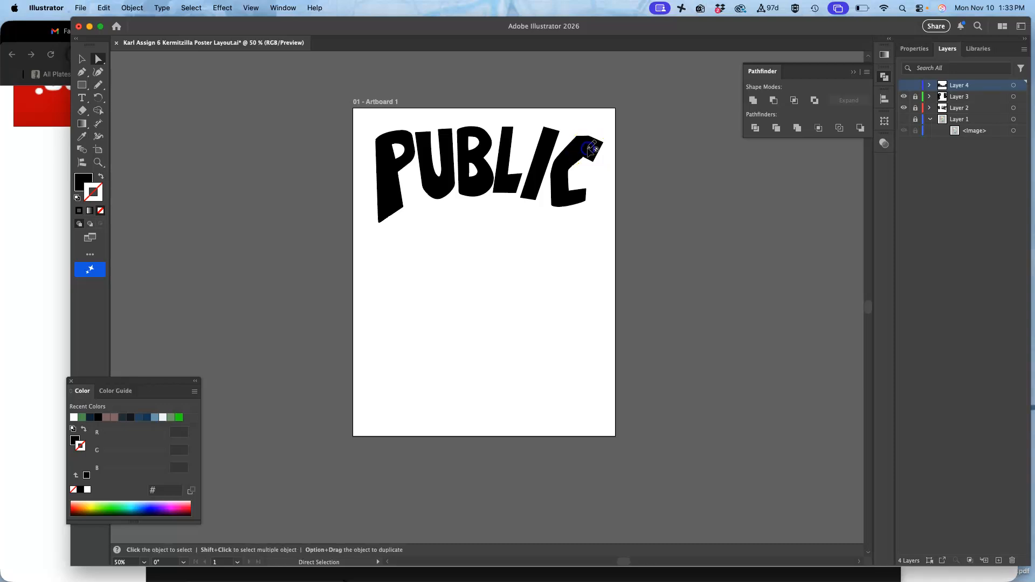
click(915, 98)
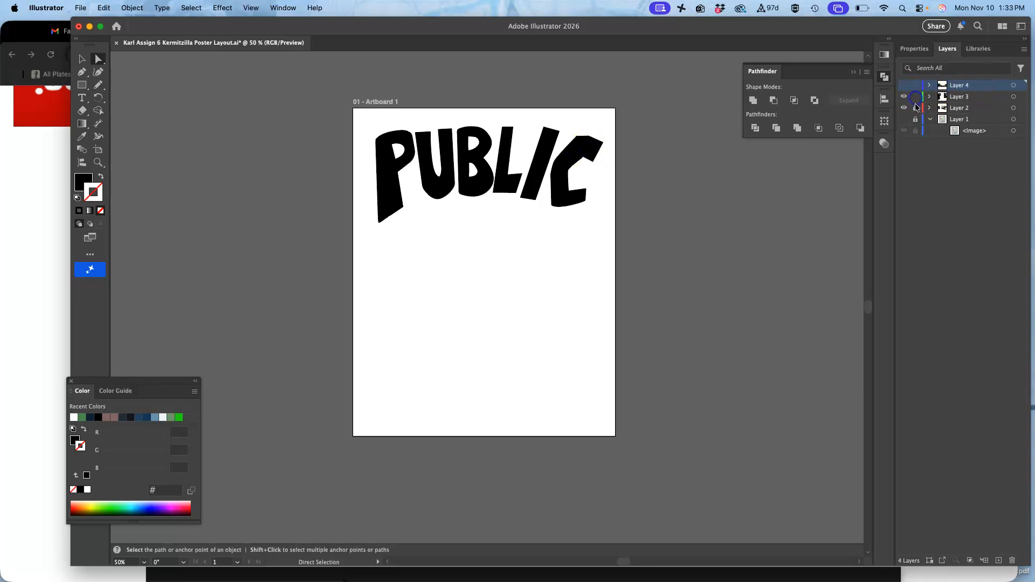
Round the upper, lower-left and inner top corners of the C in PUBLIC with the Pencil tool.
super+click(593, 147)
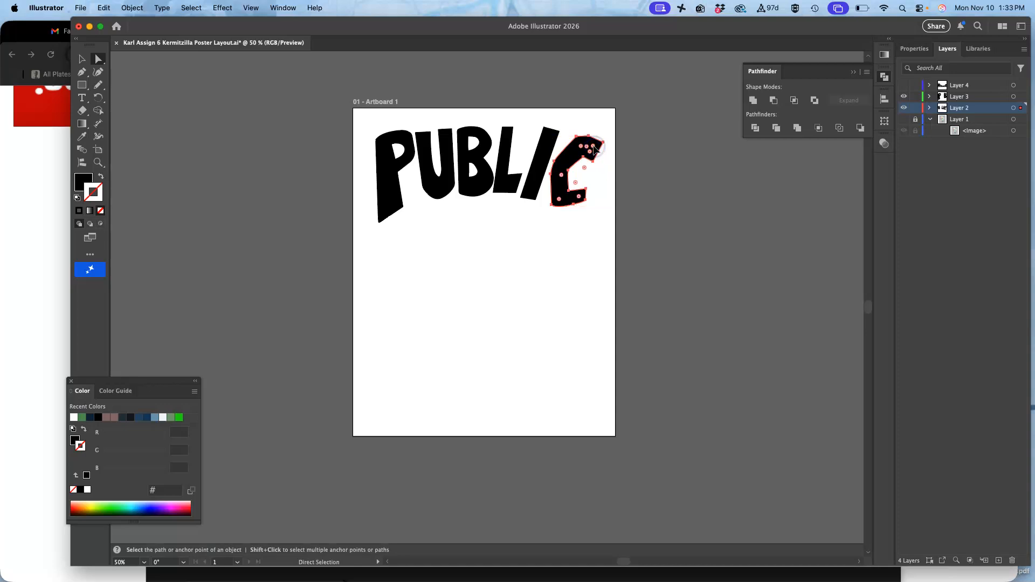
key(super+equal)
key(super+equal)
key(super+equal)
key(super+equal)
key(a)
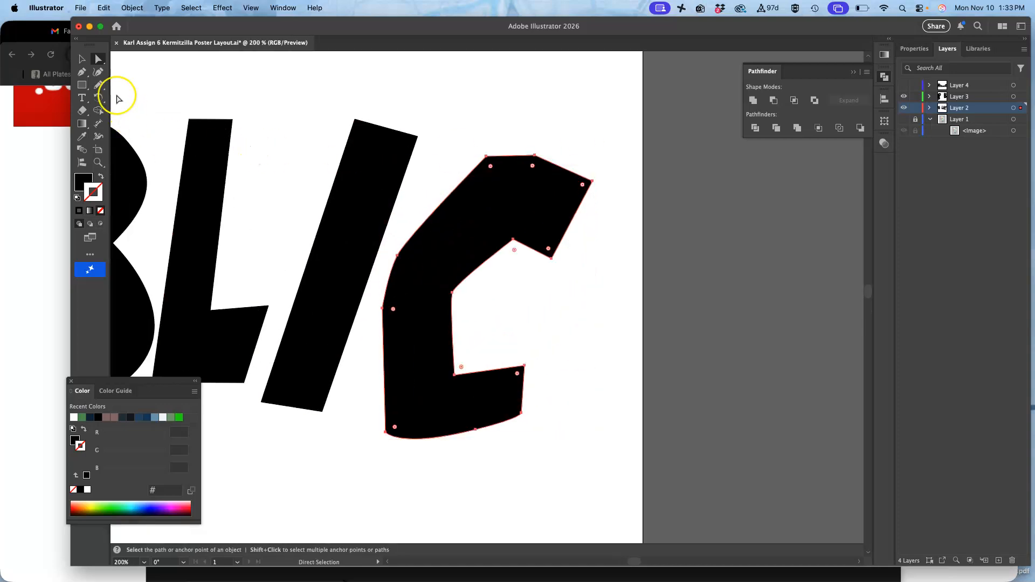
click(97, 85)
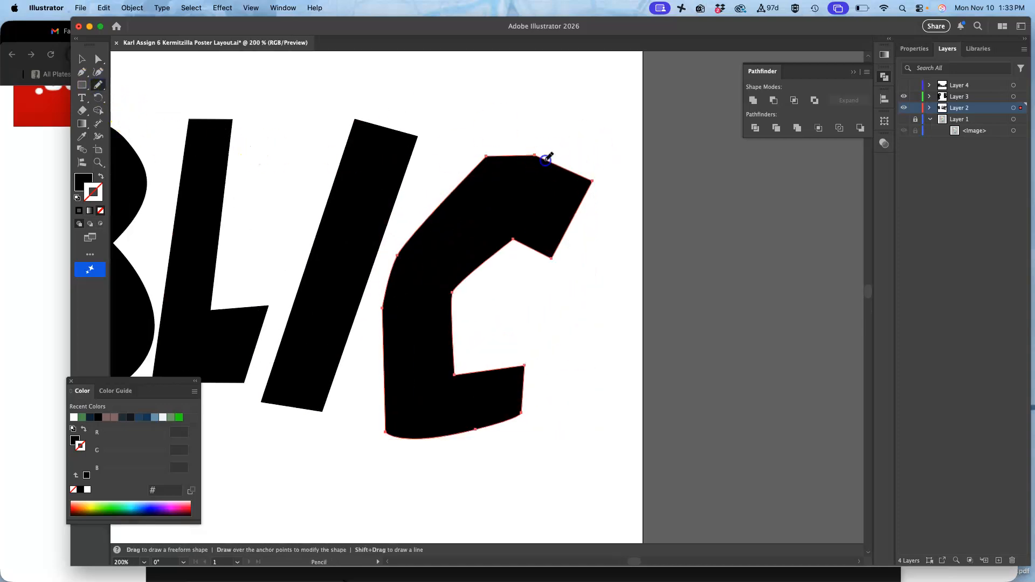
drag(484, 159, 480, 157)
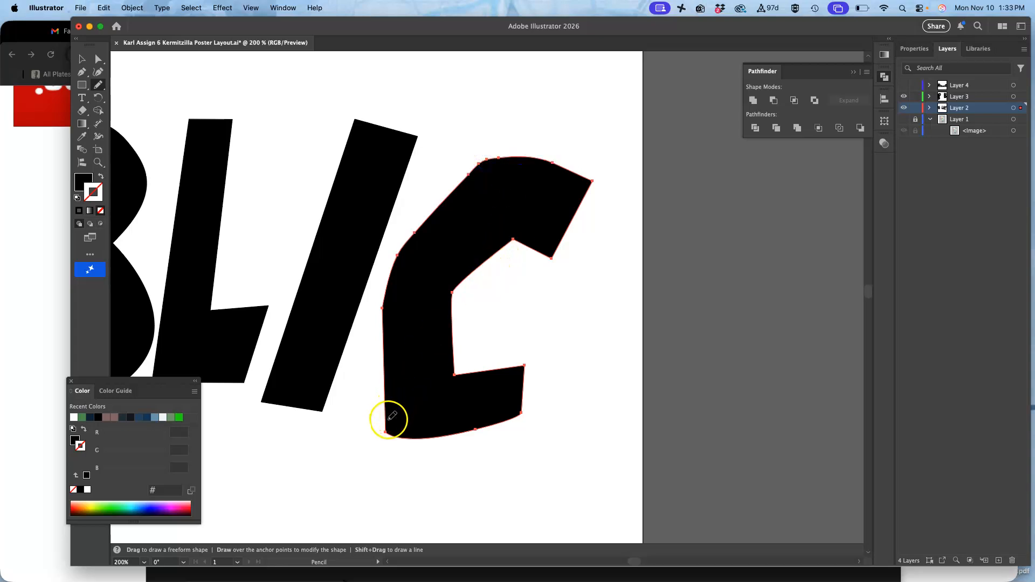
drag(397, 431, 398, 432)
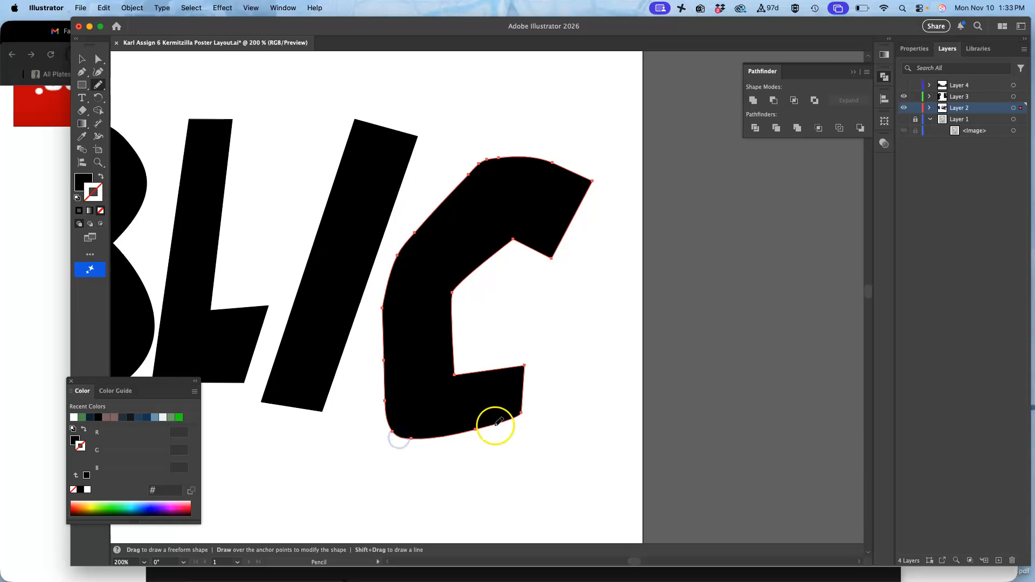
drag(512, 241, 512, 241)
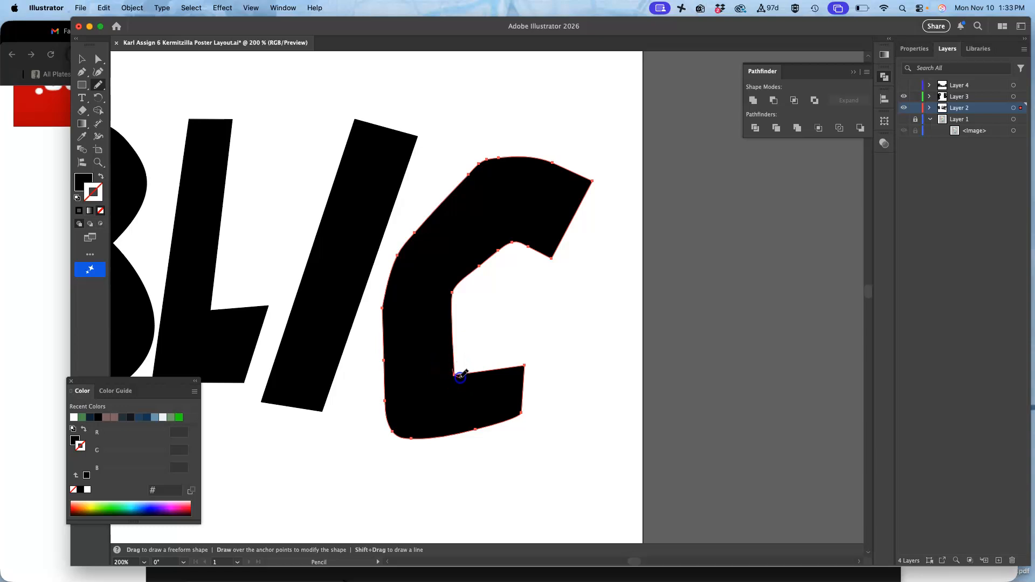
Try to round the lower inner corner of the C in PUBLIC with the Pencil tool.
key(super+z)
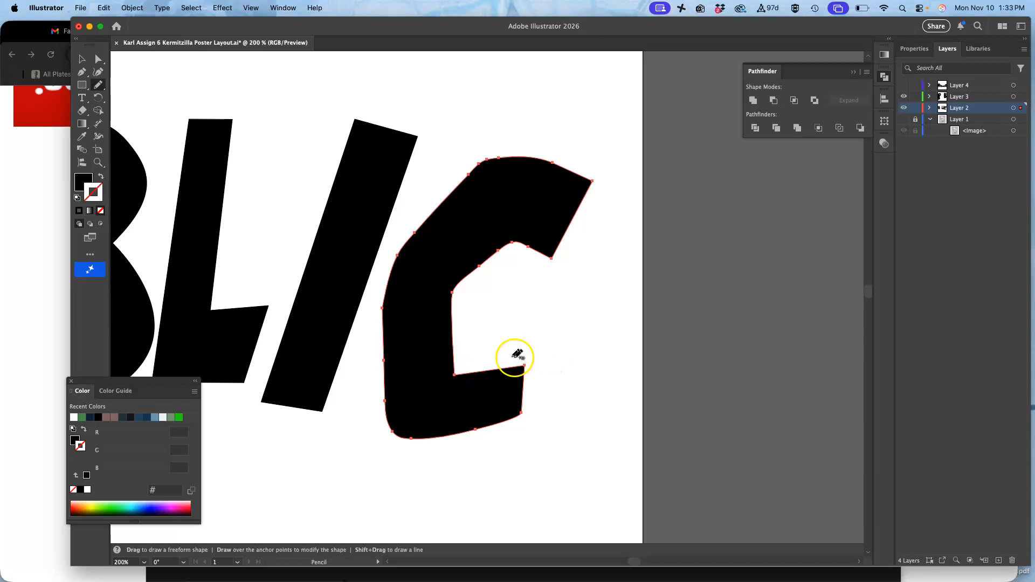
mouse_move(456, 366)
mouse_down()
mouse_move(532, 350)
mouse_move(548, 357)
mouse_up()
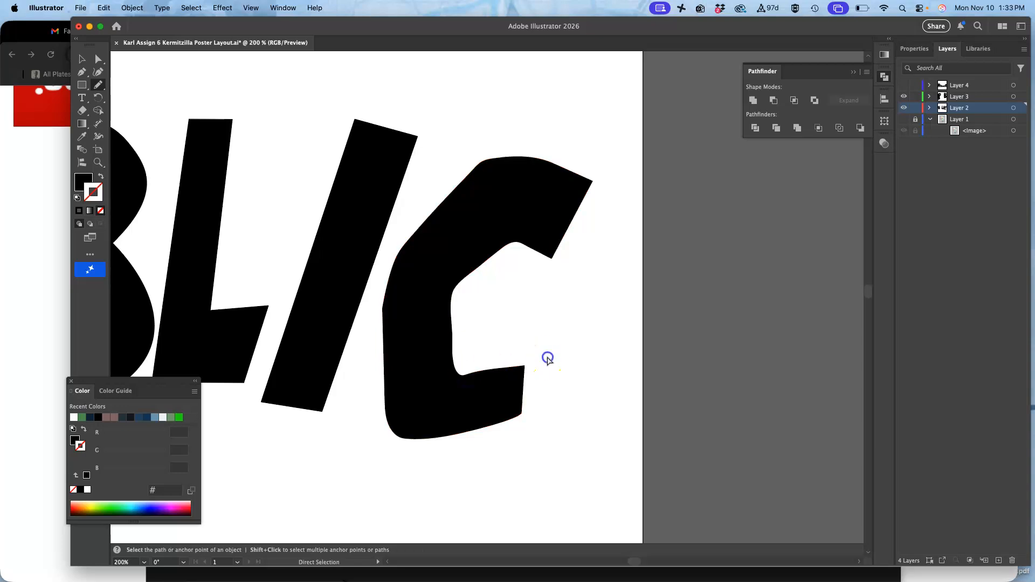
key(a)
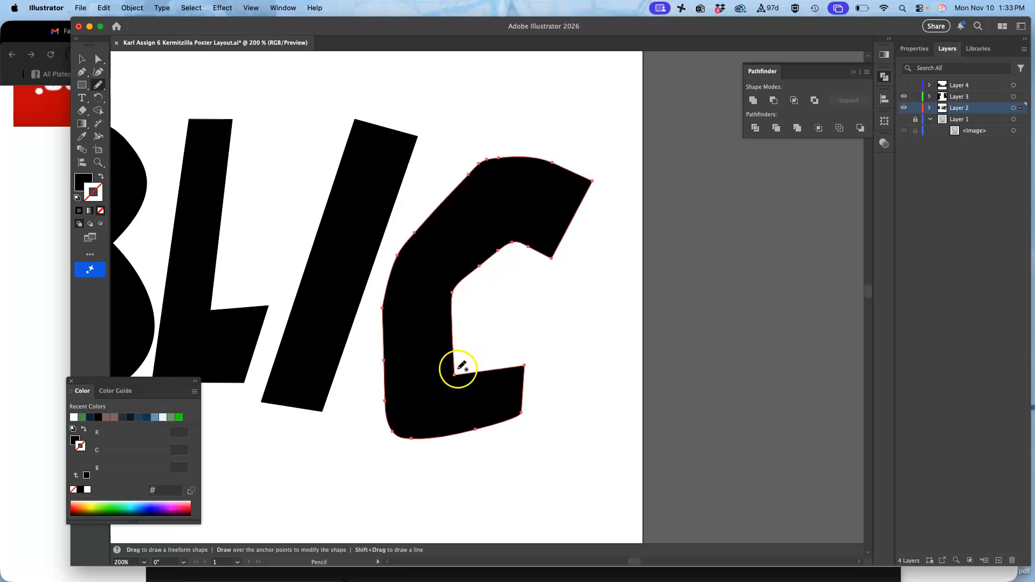
click(532, 357)
key(n)
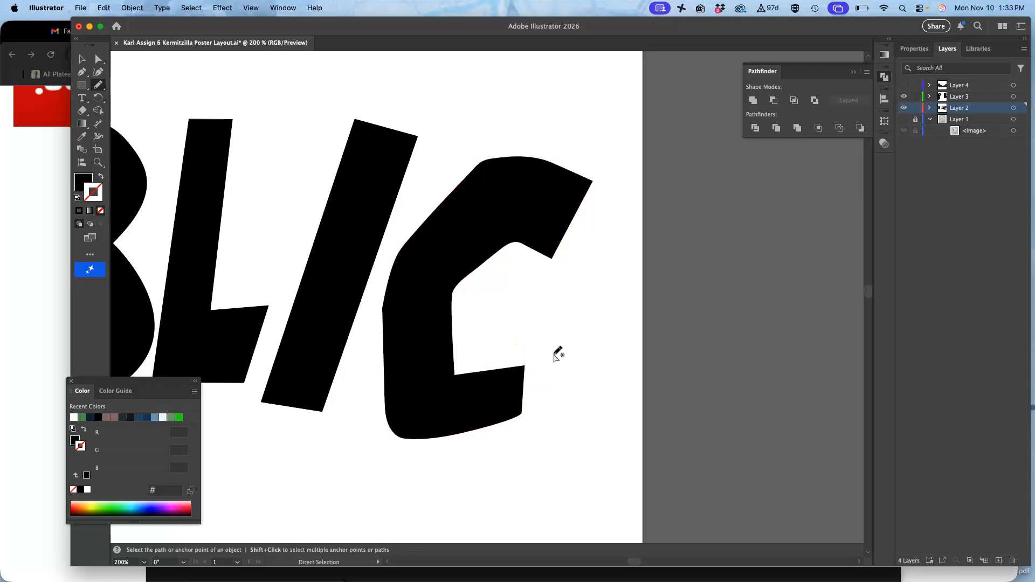
Show the MENACE lettering on Layer 4 together with PUBLIC on the whole poster.
key(super+minus)
key(super+minus)
key(super+minus)
key(super+minus)
scroll(557, 351, down, 5)
scroll(557, 351, left, 2)
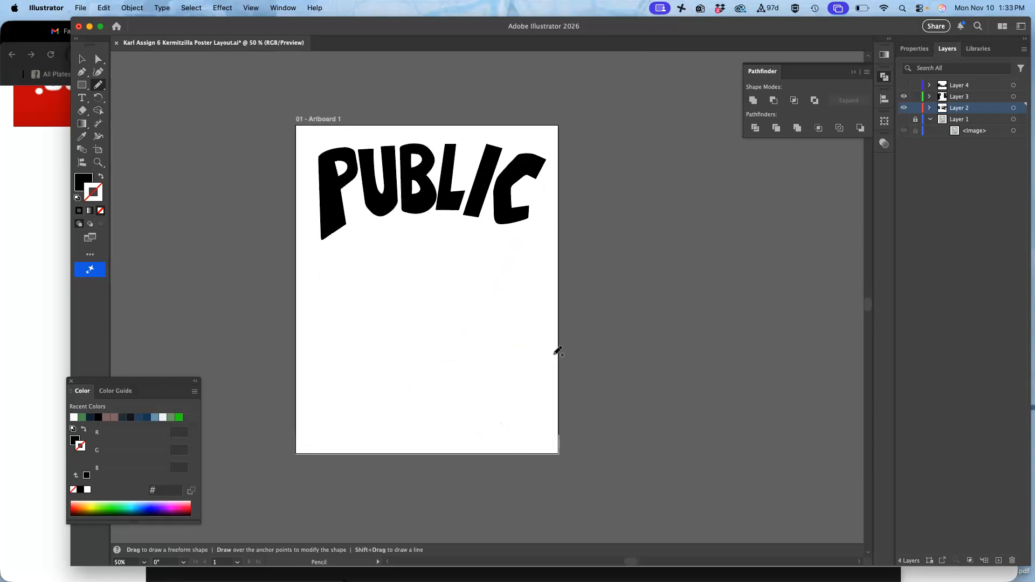
click(903, 85)
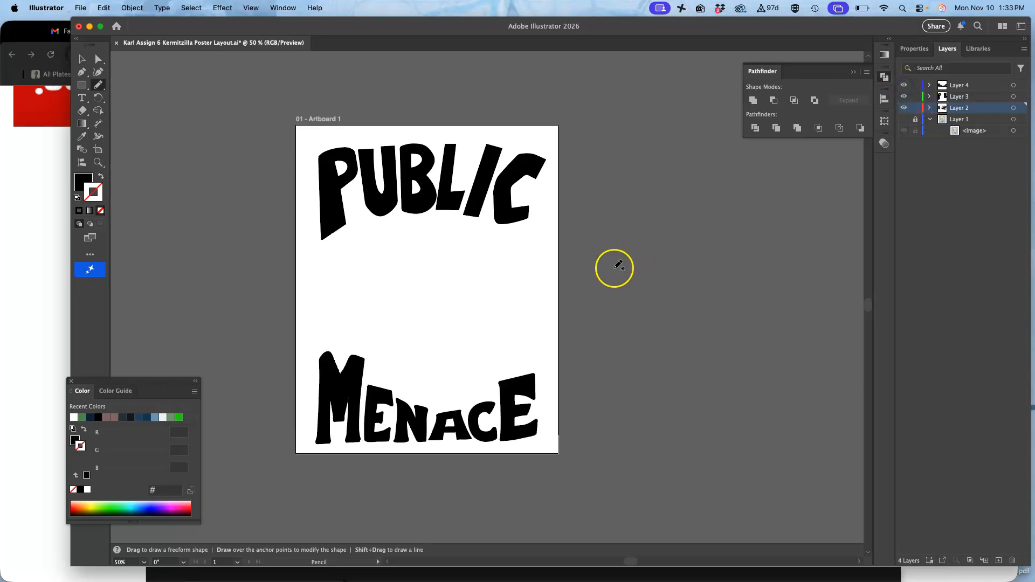
Compare both words with the Kermitzilla artwork by briefly showing Layer 1, and check the poster with Layer 4 switched off and on.
click(904, 119)
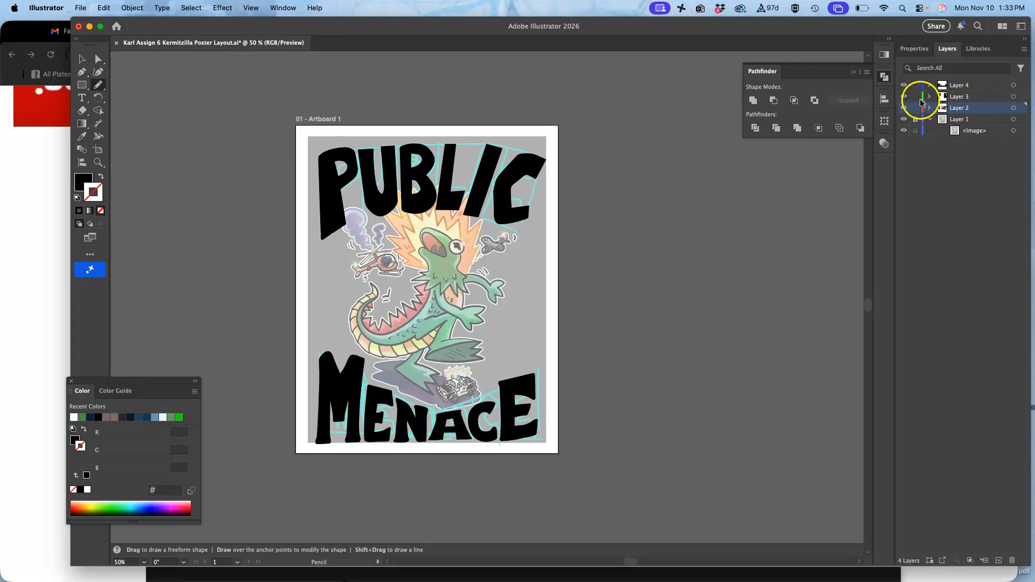
click(905, 85)
click(905, 85)
click(904, 119)
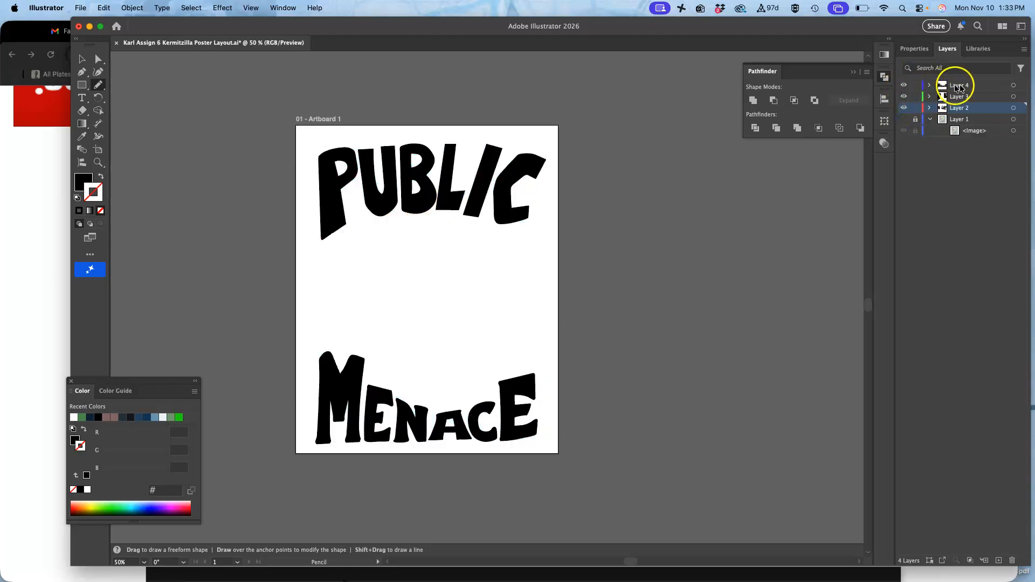
Select all the MENACE letters on Layer 4 and swap their fill and stroke to get black outlines without fill.
click(1013, 85)
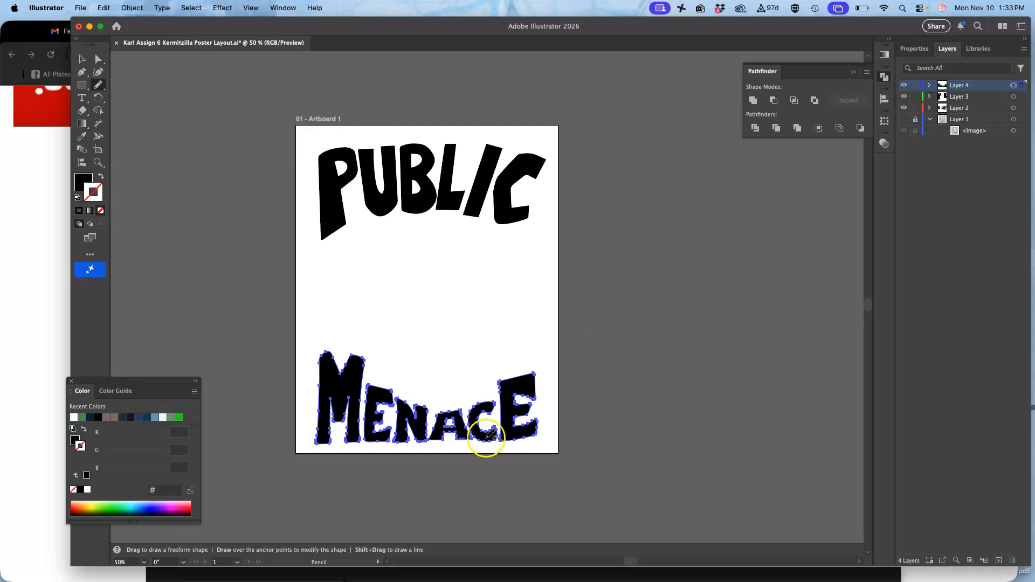
click(94, 191)
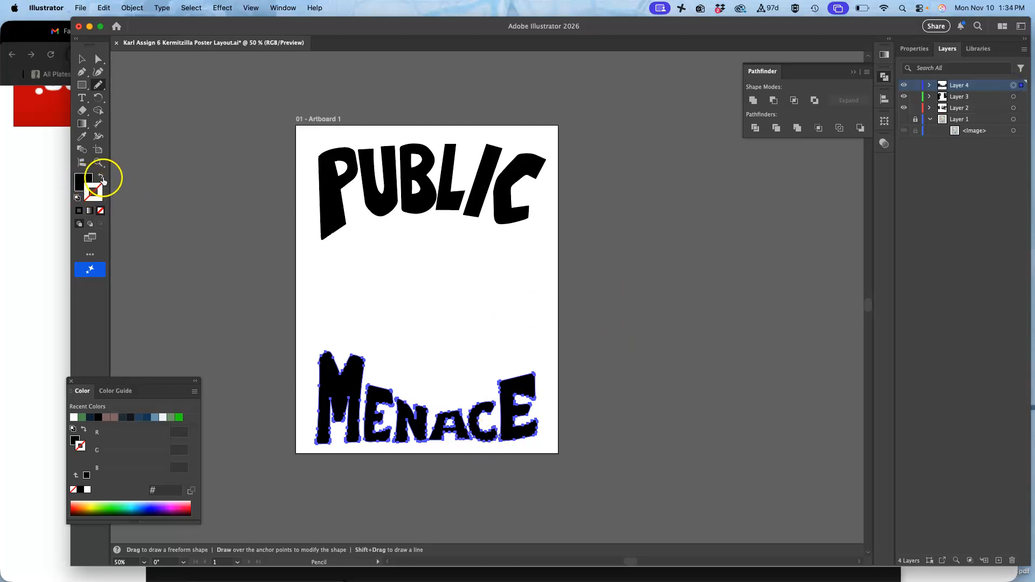
click(102, 179)
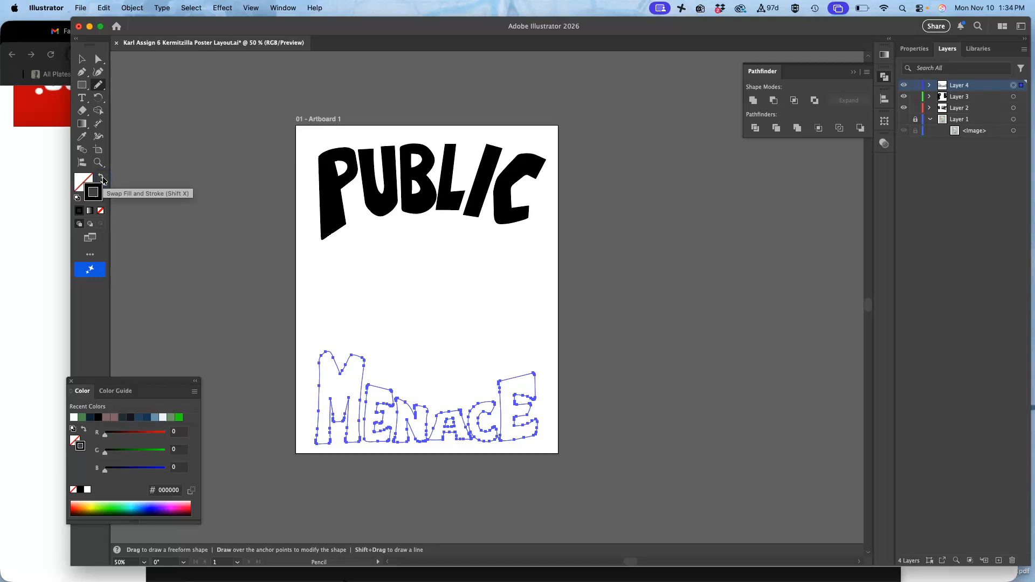
Set the stroke weight of the MENACE letters to 23 pt.
click(914, 48)
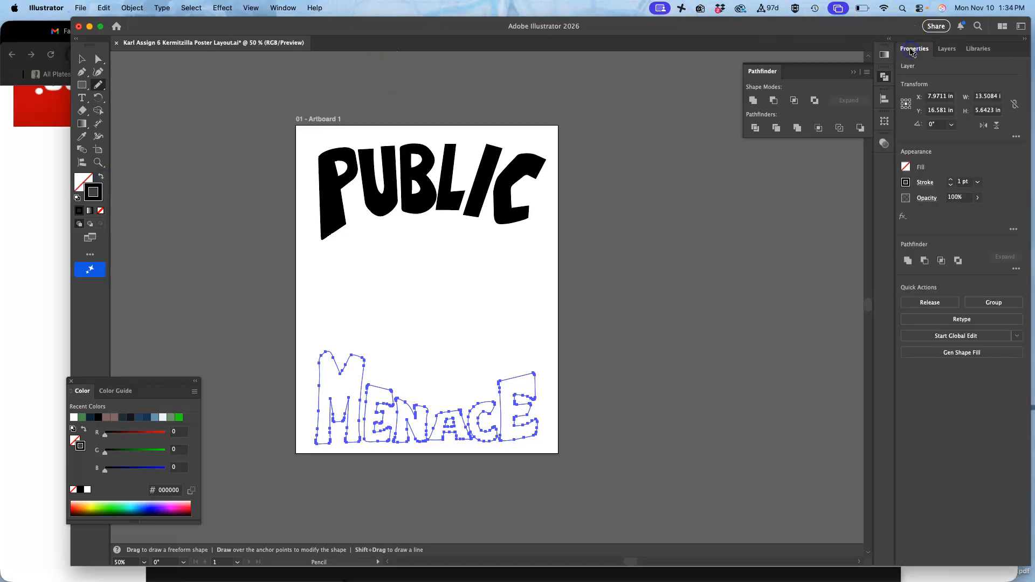
click(950, 181)
click(950, 180)
click(950, 180)
click(949, 180)
click(950, 181)
click(950, 180)
click(949, 180)
click(950, 180)
click(950, 180)
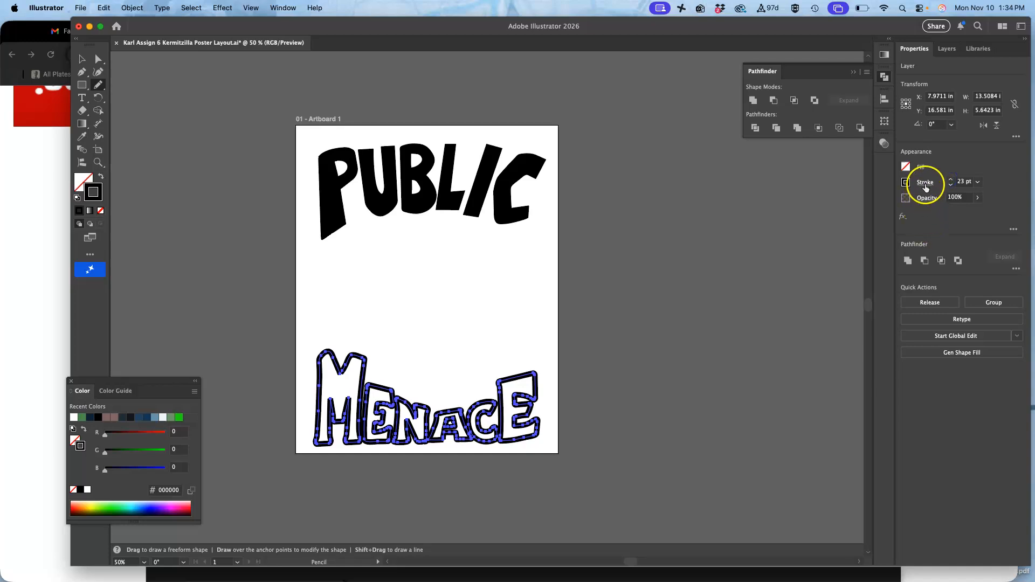
Give the MENACE outlines round caps and round corners, align the stroke to the outside, and deselect the letters.
click(924, 182)
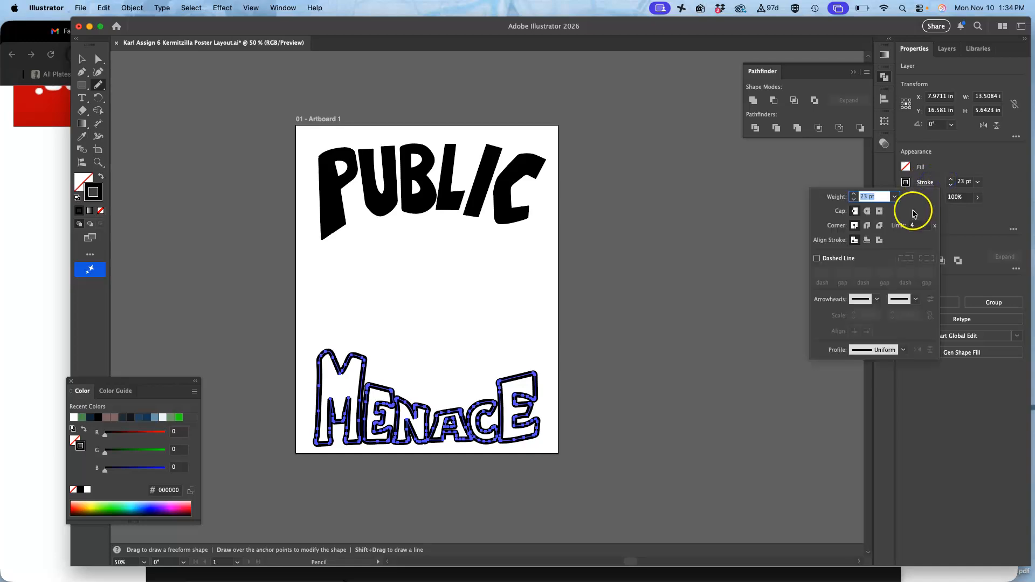
click(867, 211)
click(867, 226)
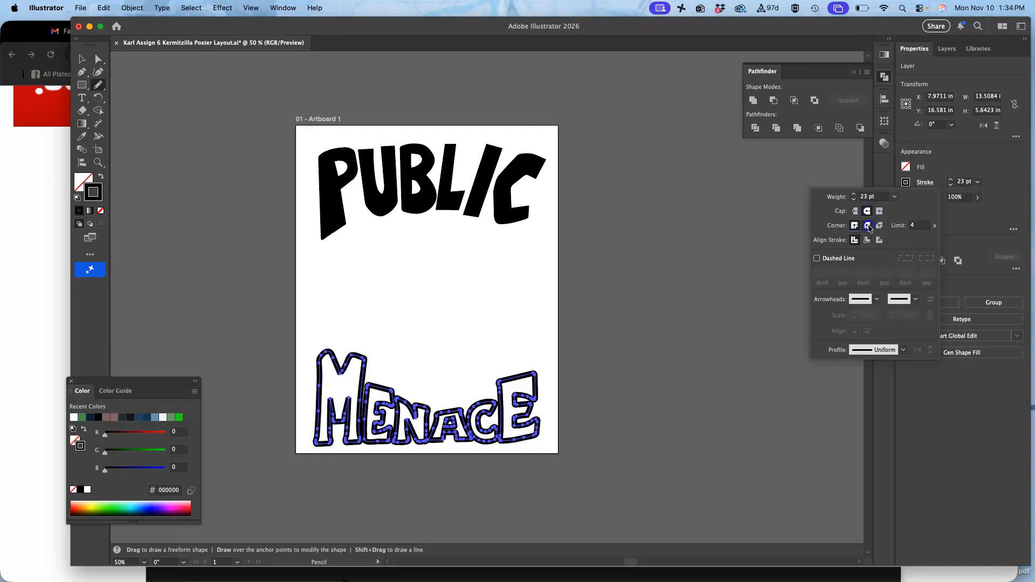
click(867, 241)
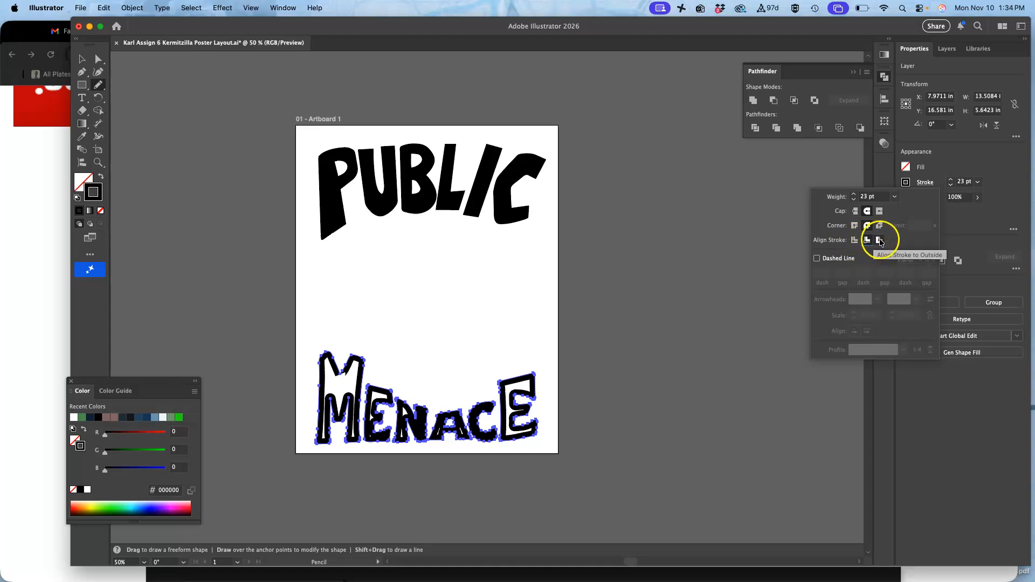
click(879, 240)
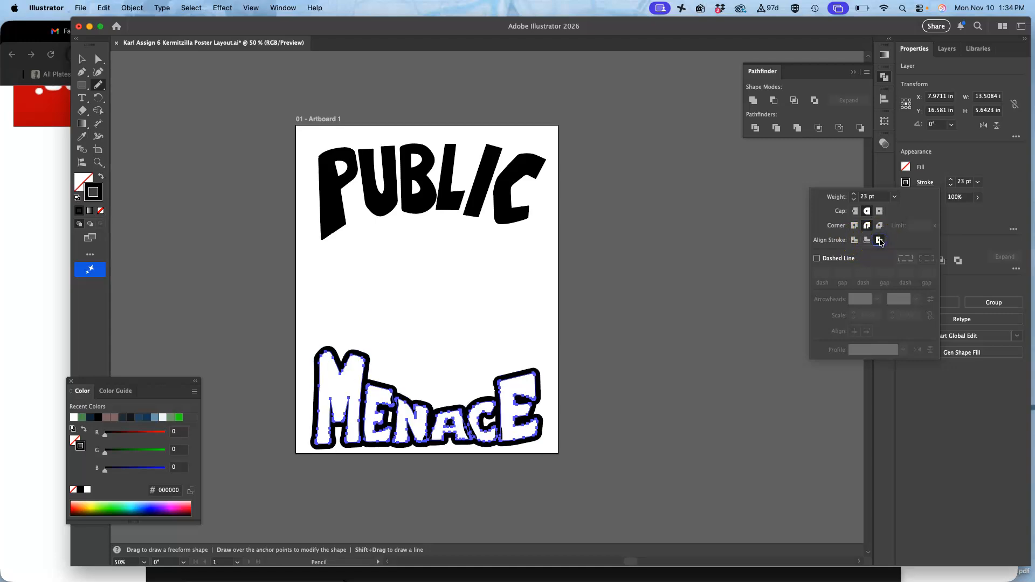
click(681, 307)
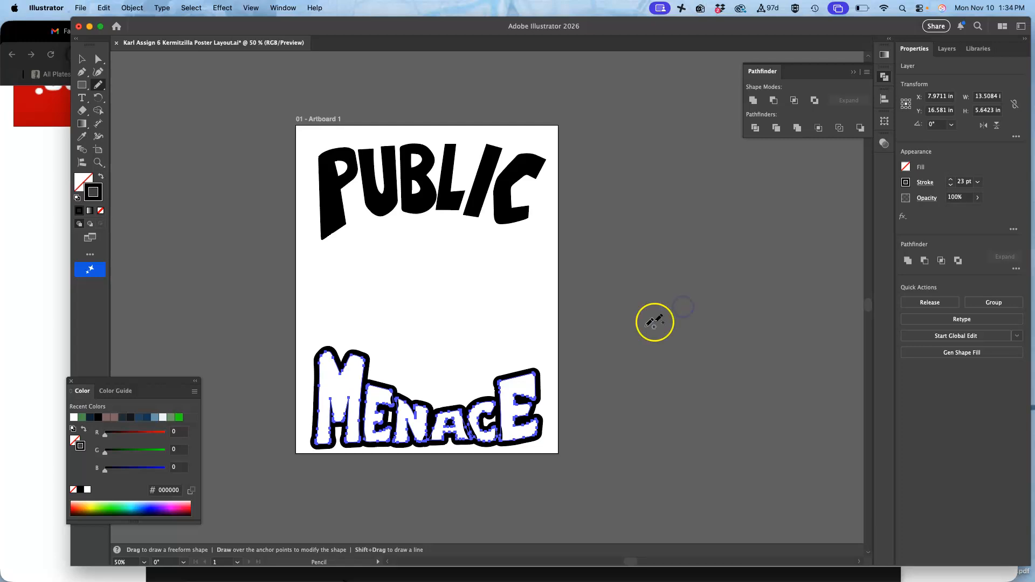
click(98, 58)
click(414, 221)
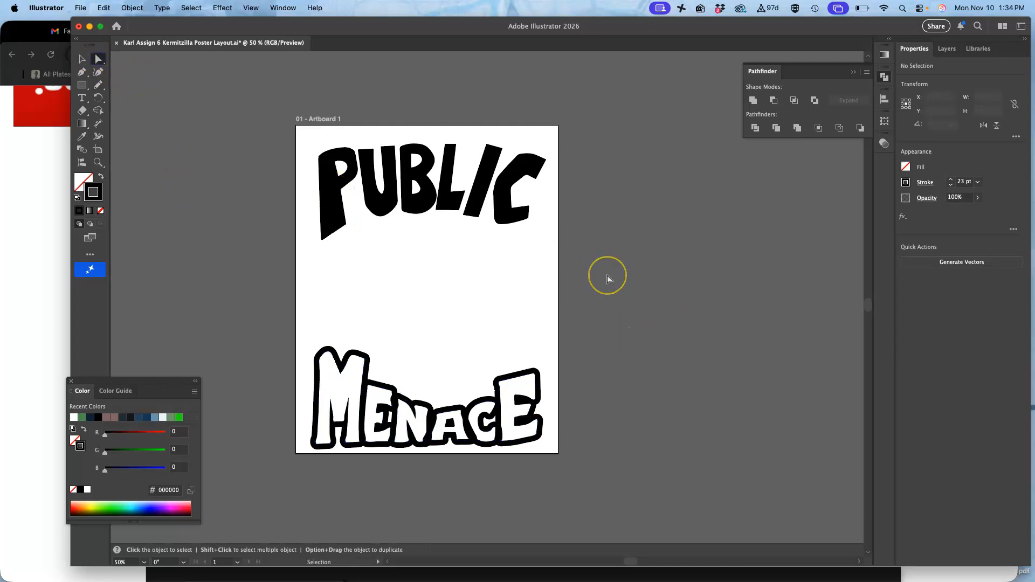
Reselect all the MENACE letters on Layer 4 and reduce their stroke weight to 9 pt.
key(super+1)
scroll(607, 278, down, 5)
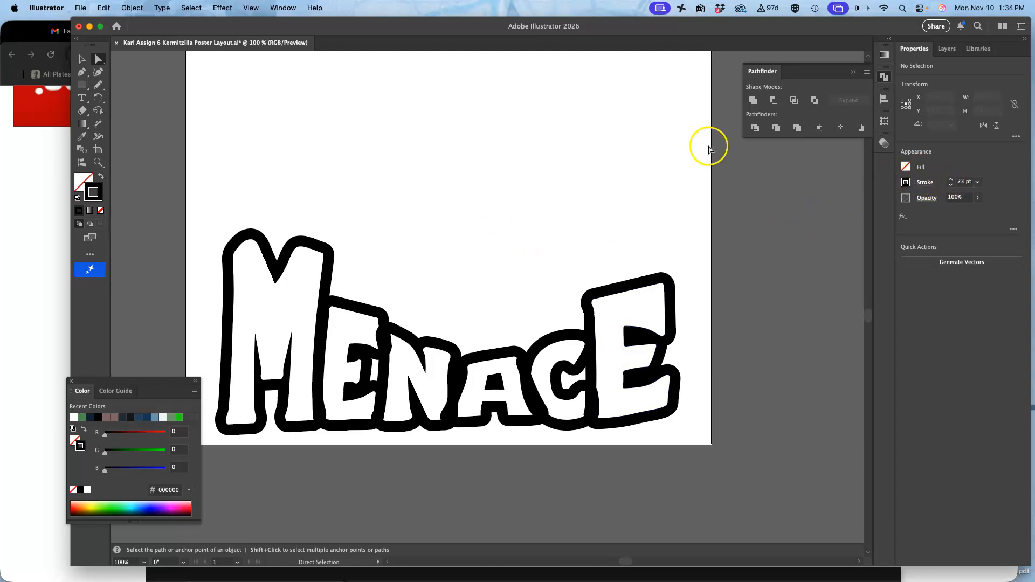
click(950, 50)
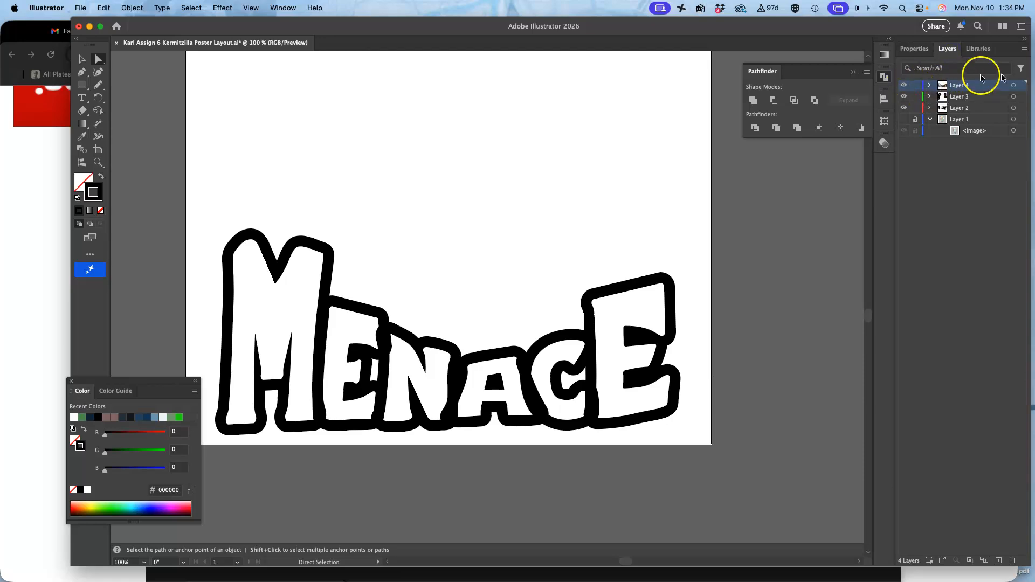
click(1013, 85)
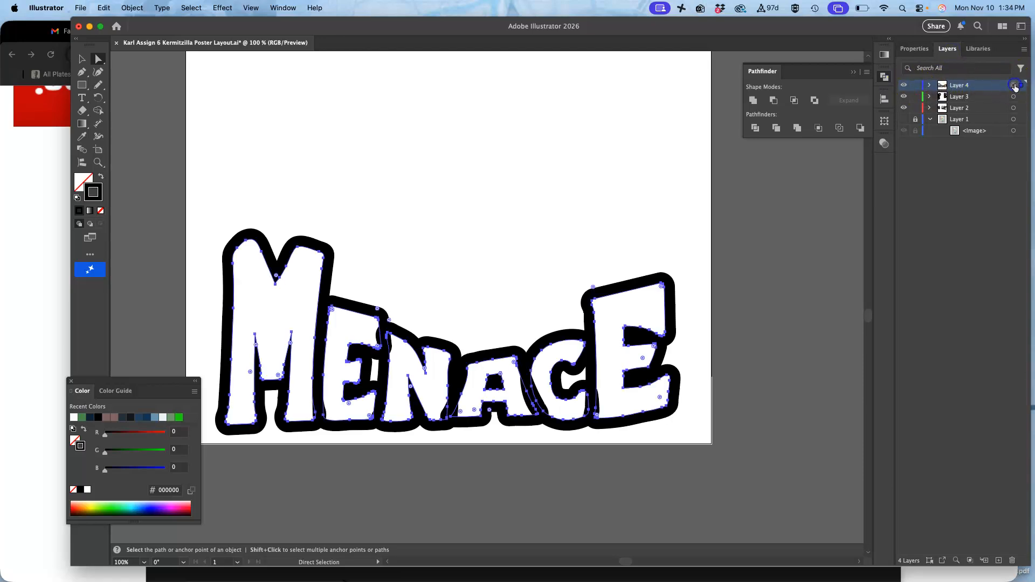
click(916, 49)
click(950, 187)
click(950, 187)
click(950, 187)
click(950, 186)
click(950, 187)
click(950, 186)
click(950, 187)
click(950, 186)
click(950, 187)
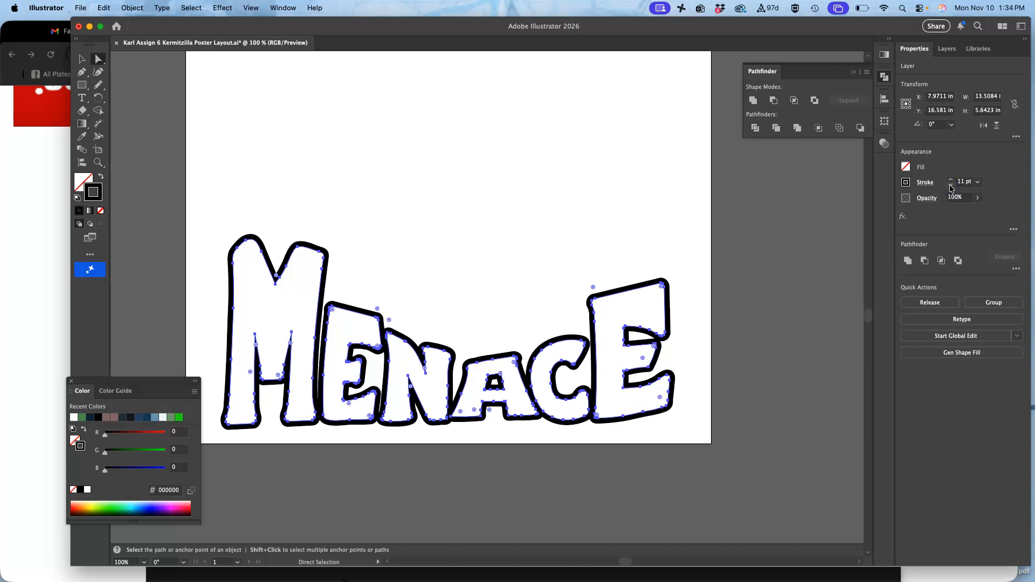
click(950, 187)
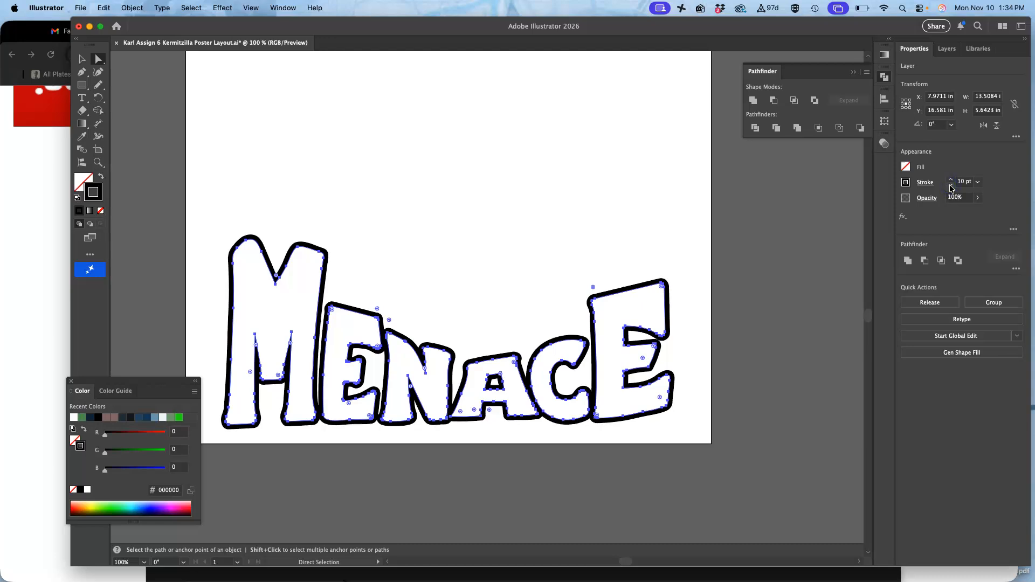
click(950, 186)
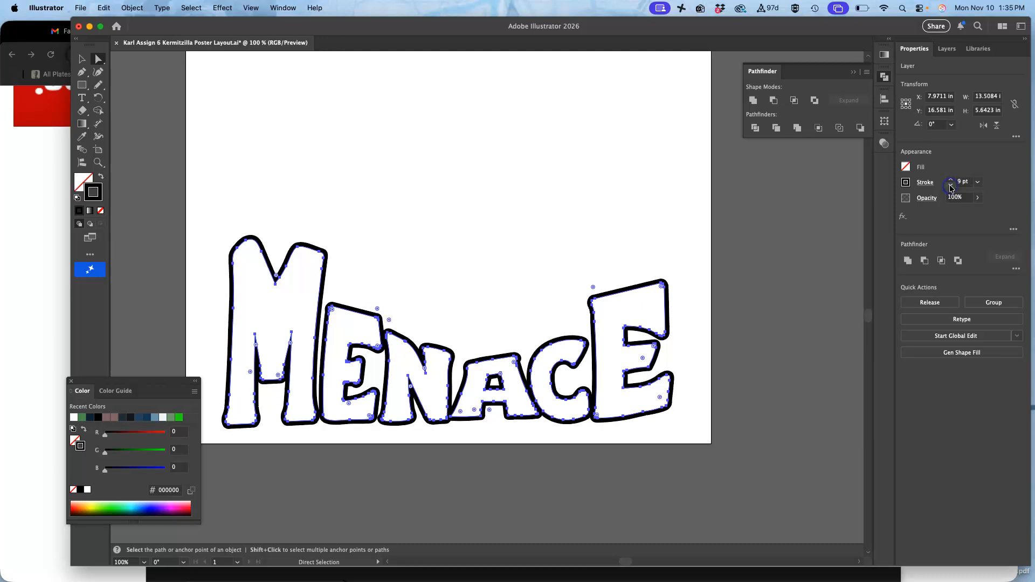
Align the stroke of the MENACE letters to the center and set its weight to 10 pt.
click(925, 182)
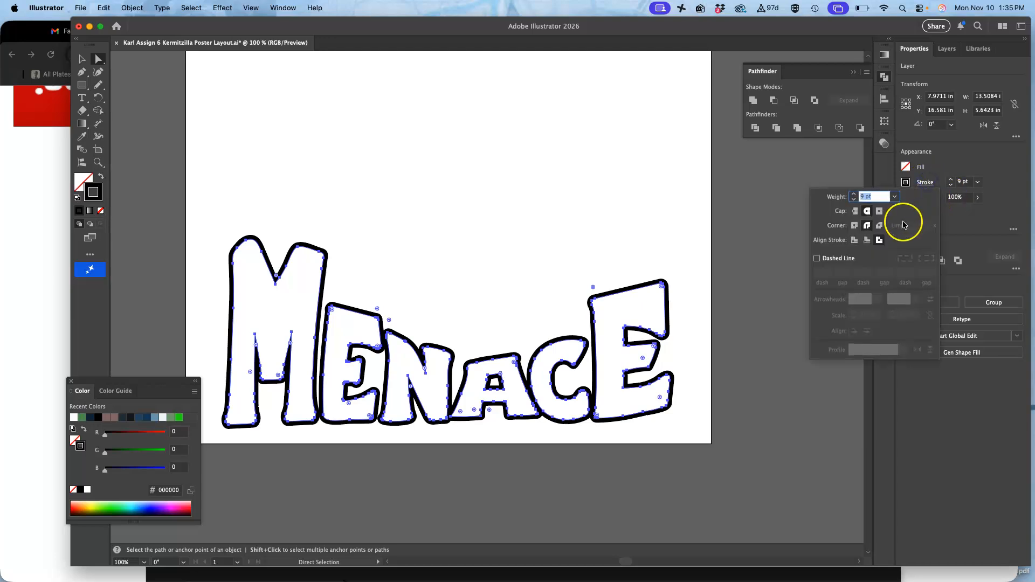
click(854, 241)
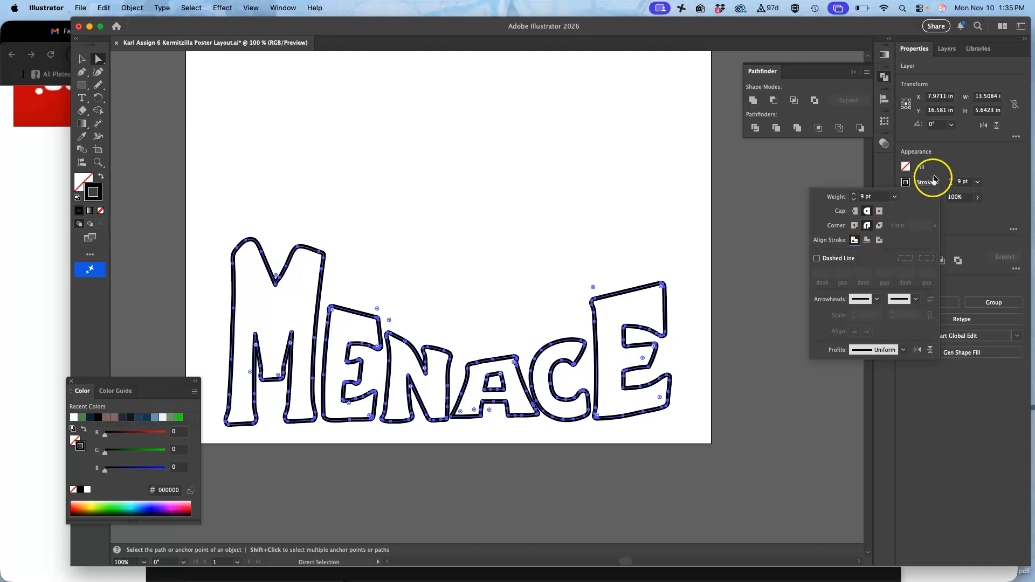
click(950, 180)
click(951, 179)
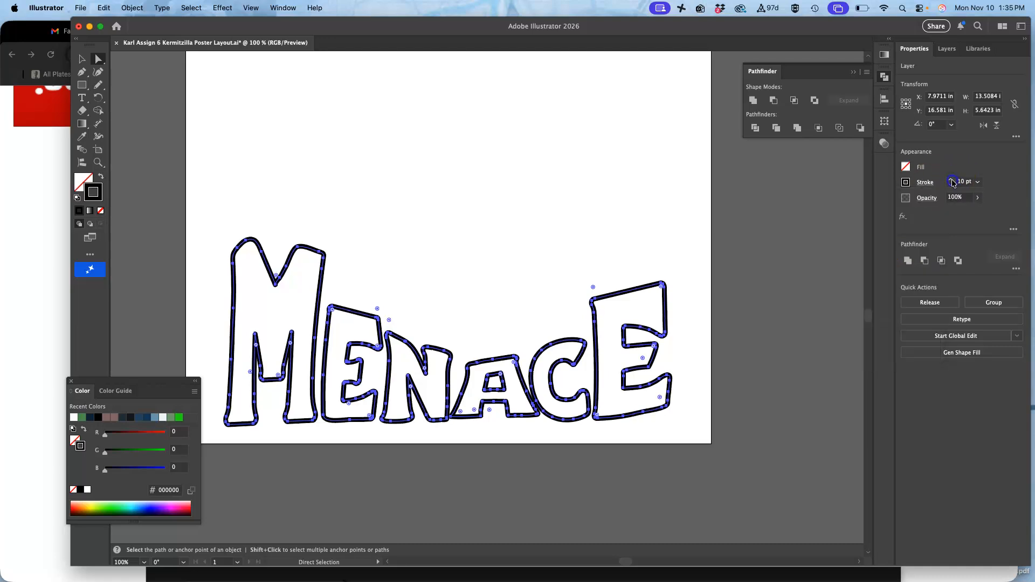